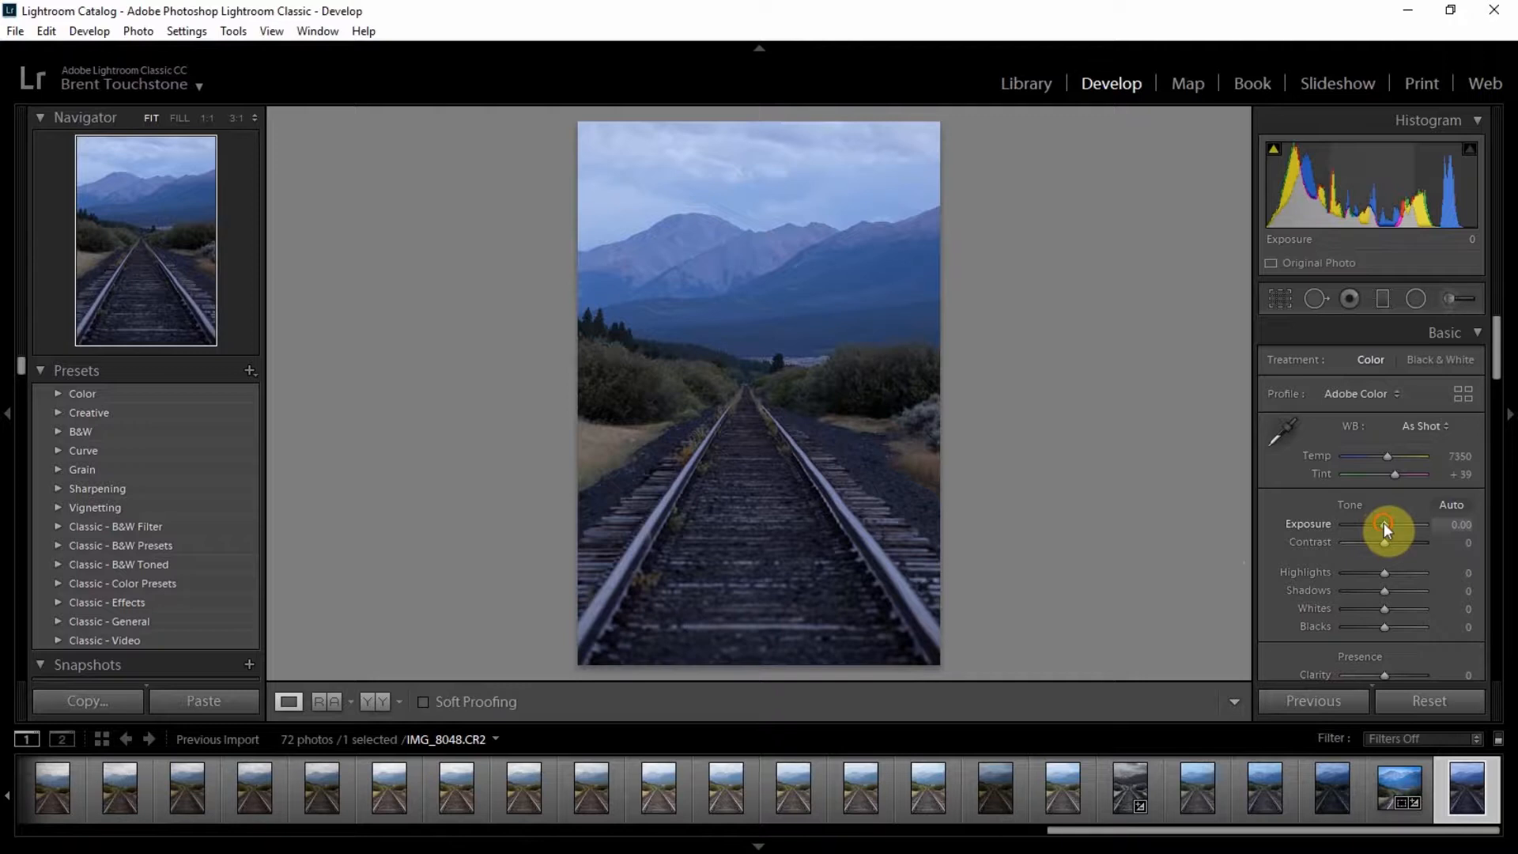
Step: Set the basic tone adjustments: exposure +0.71, contrast +48, highlights −100 and shadows +100
left_click_drag(1383, 524, 1388, 525)
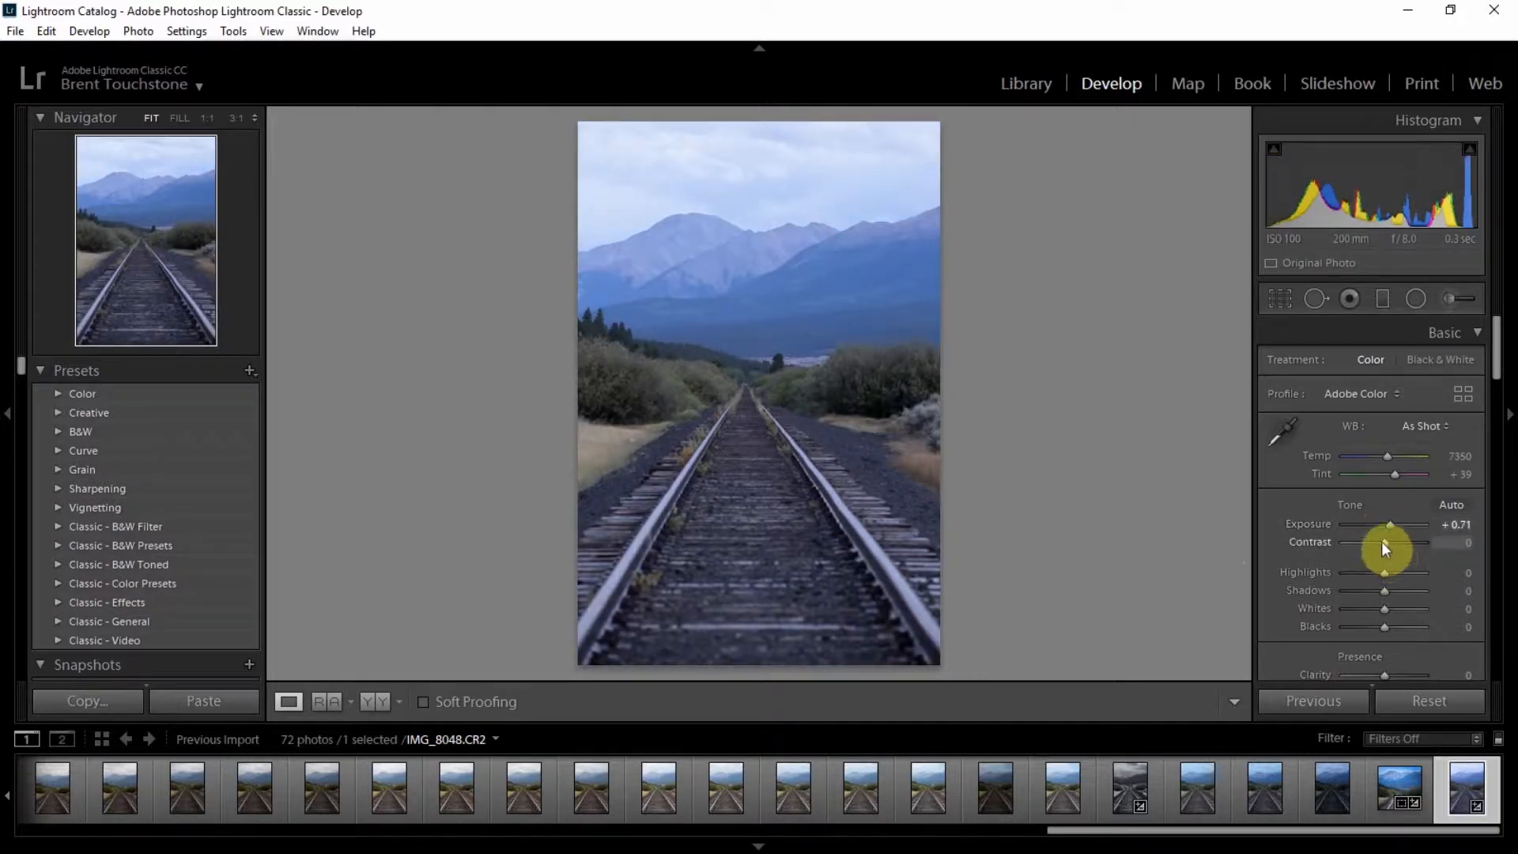
left_click_drag(1384, 542, 1334, 576)
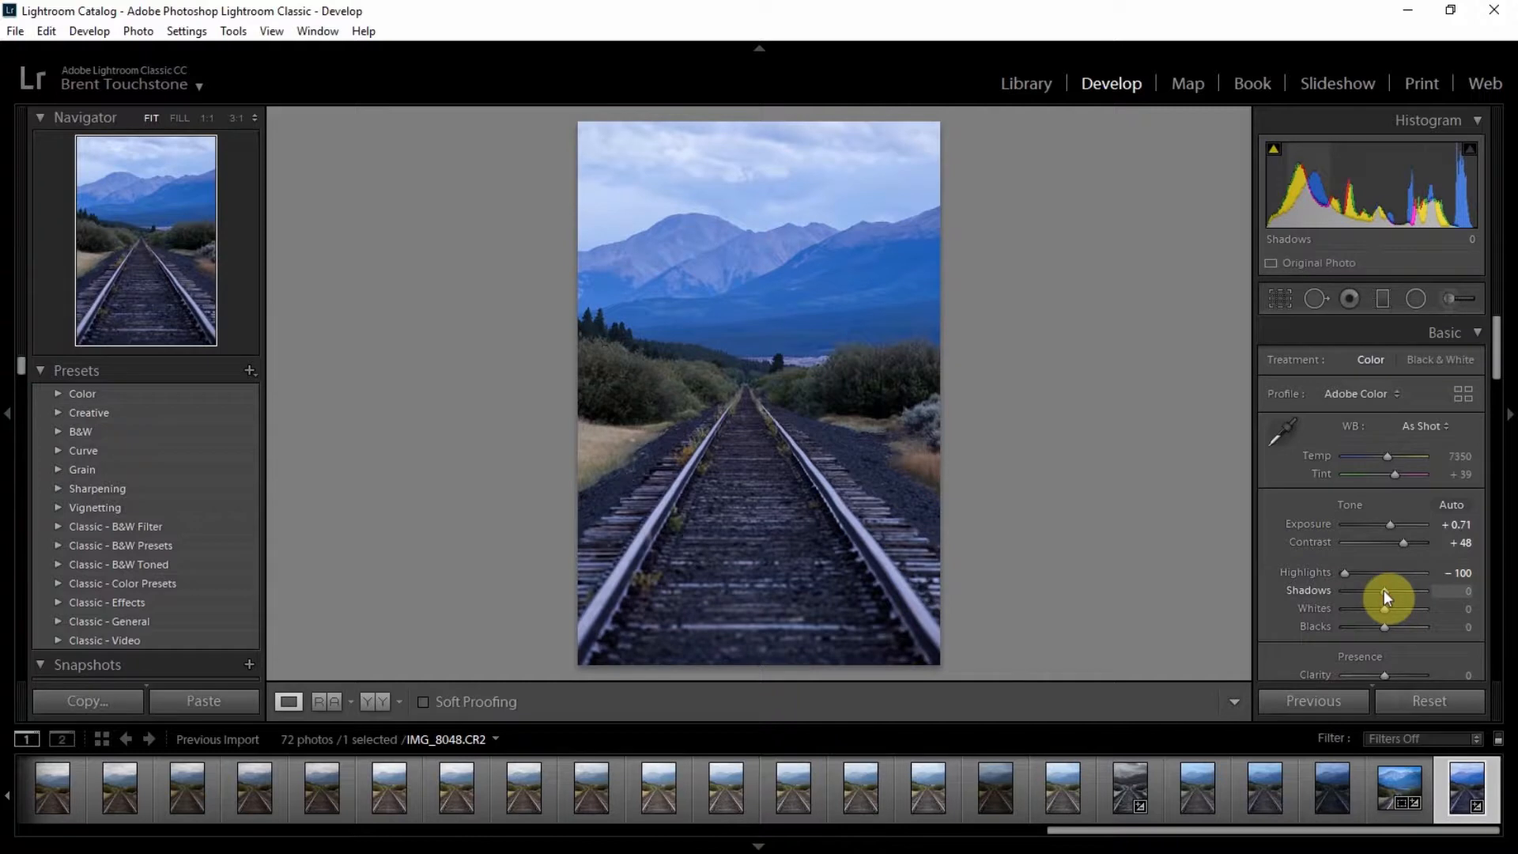
left_click_drag(1383, 590, 1426, 589)
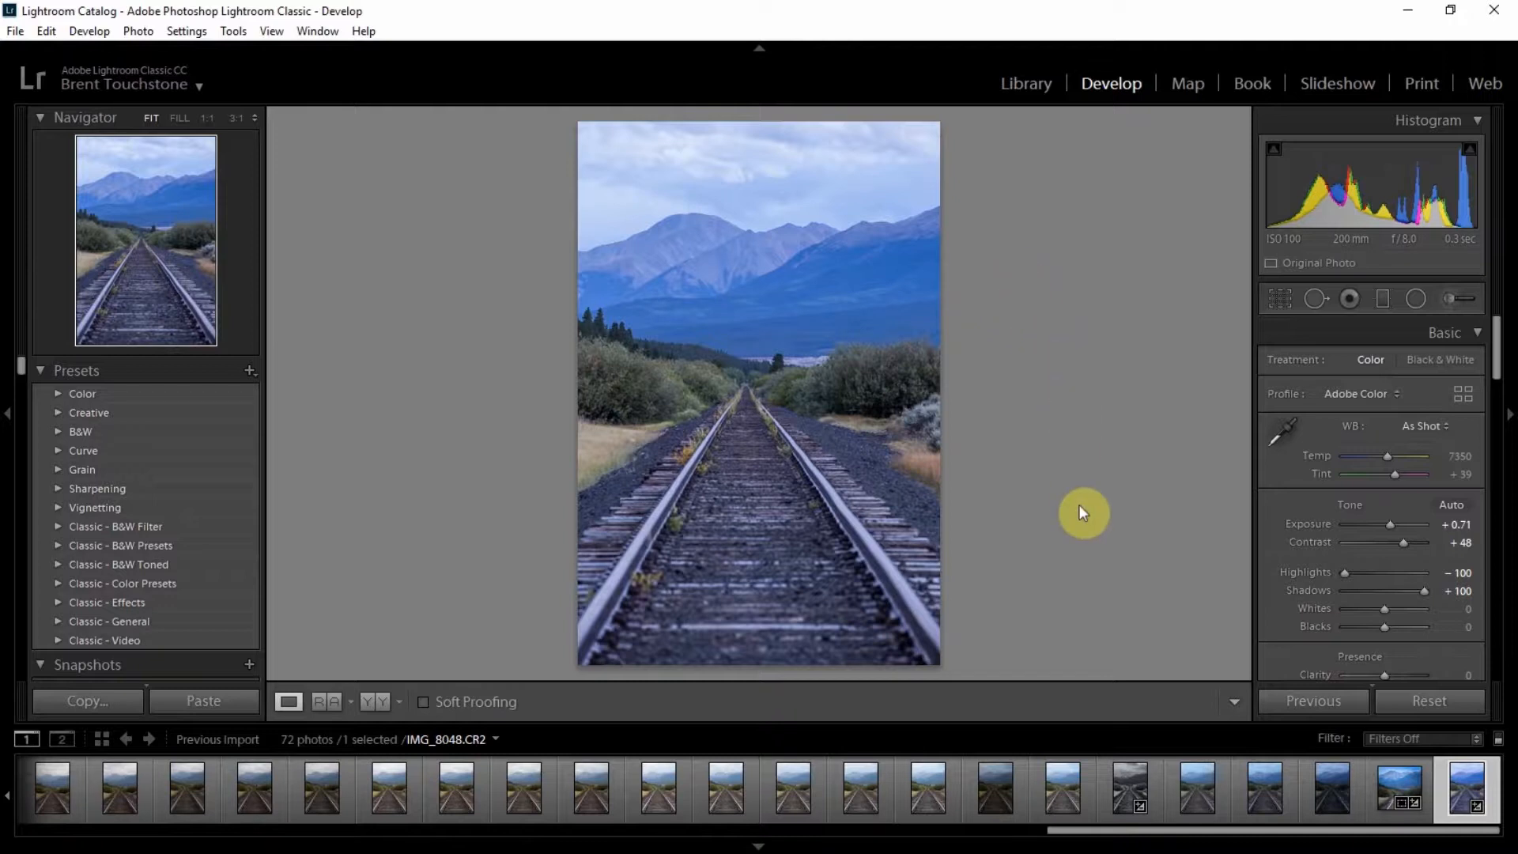
Step: Paint an Adjustment Brush mask over the mountains, with the selected mask overlay shown
left_click(1450, 296)
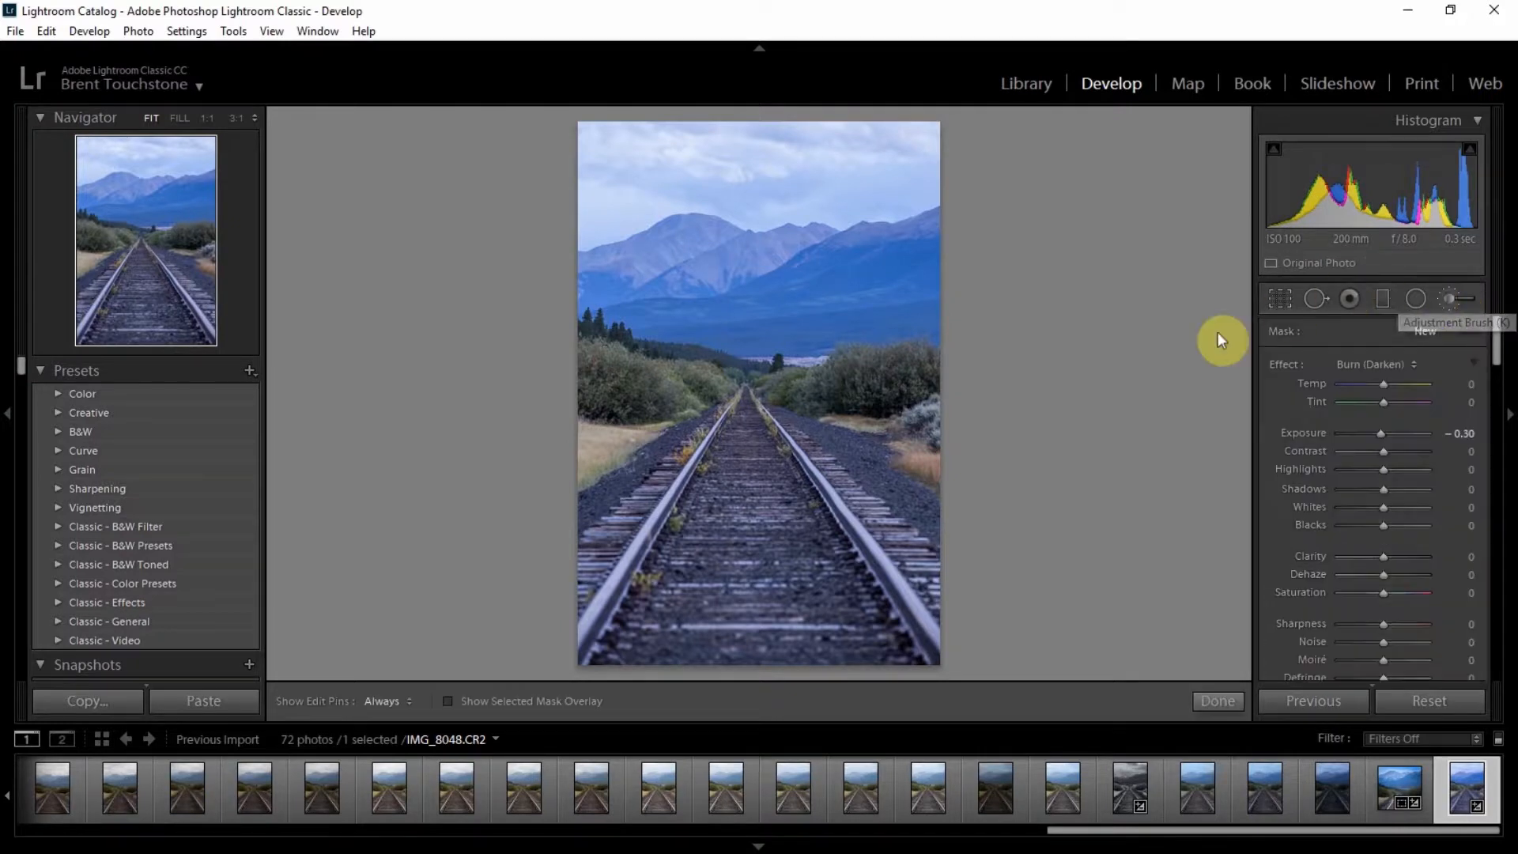
left_click(448, 701)
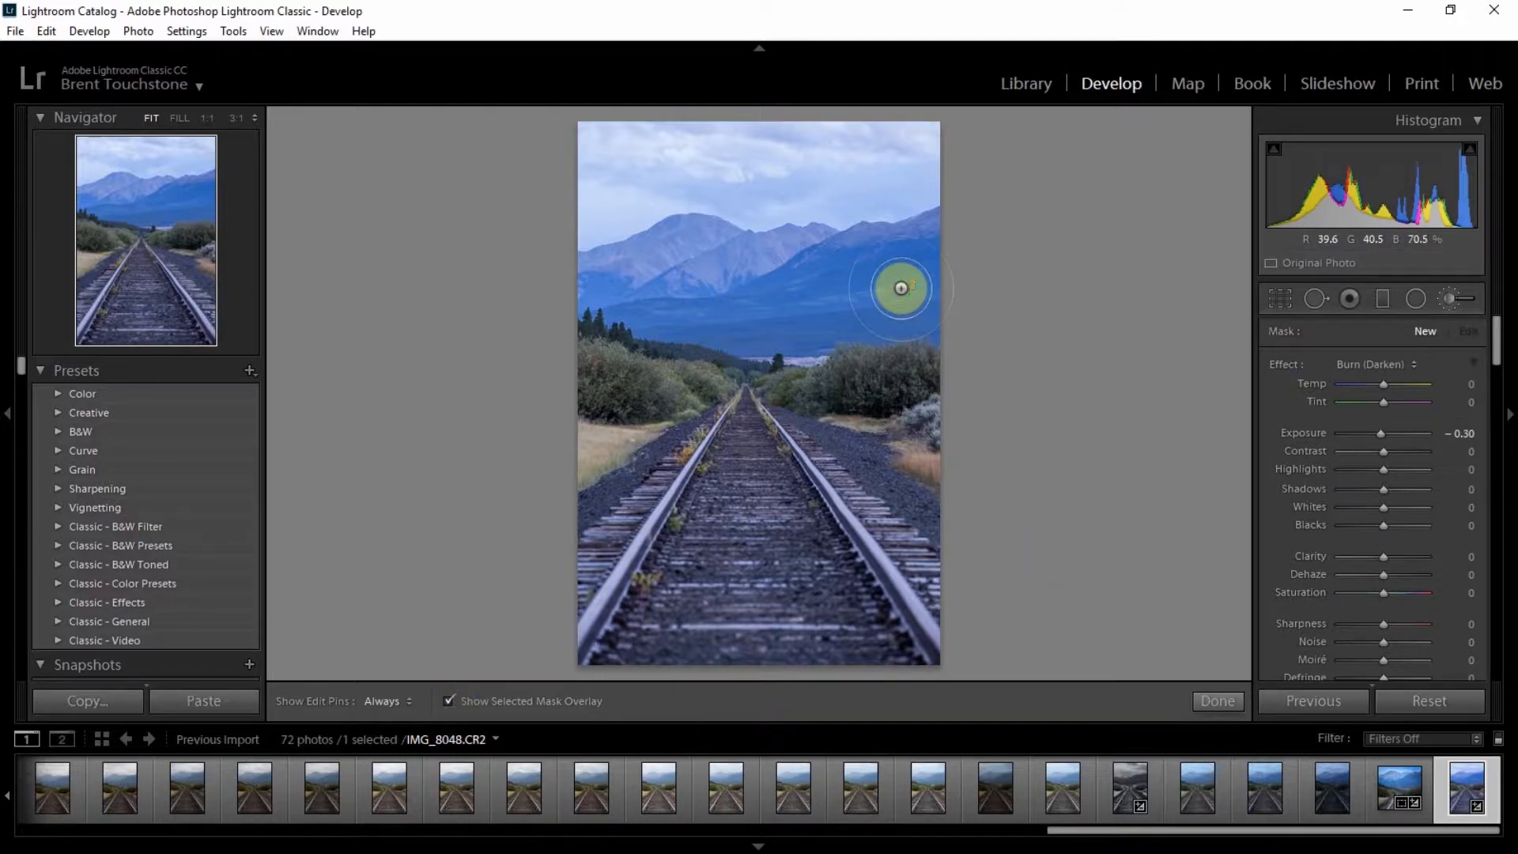
key("h")
mouse_move(898, 282)
left_mouse_down()
mouse_move(955, 284)
mouse_move(898, 288)
mouse_move(946, 256)
mouse_move(898, 282)
mouse_move(917, 302)
mouse_move(798, 322)
mouse_move(586, 292)
mouse_move(702, 258)
mouse_move(685, 254)
mouse_move(817, 276)
mouse_move(816, 260)
mouse_move(961, 253)
mouse_move(953, 271)
mouse_move(889, 293)
left_mouse_up()
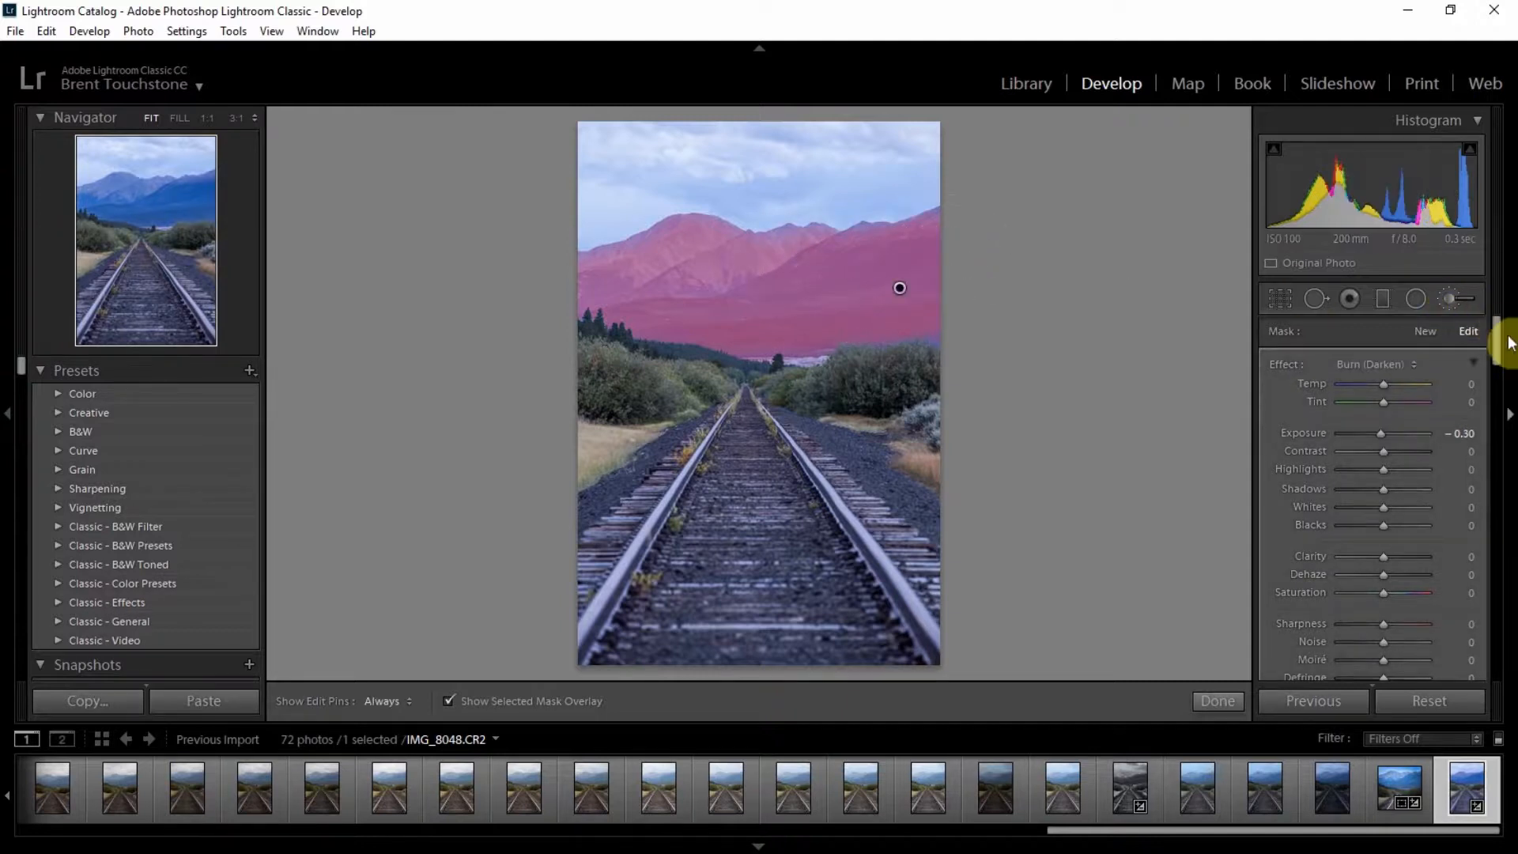
Step: Hide the mask overlay and reset the mountain brush's exposure to 0
left_click_drag(1496, 345, 1501, 375)
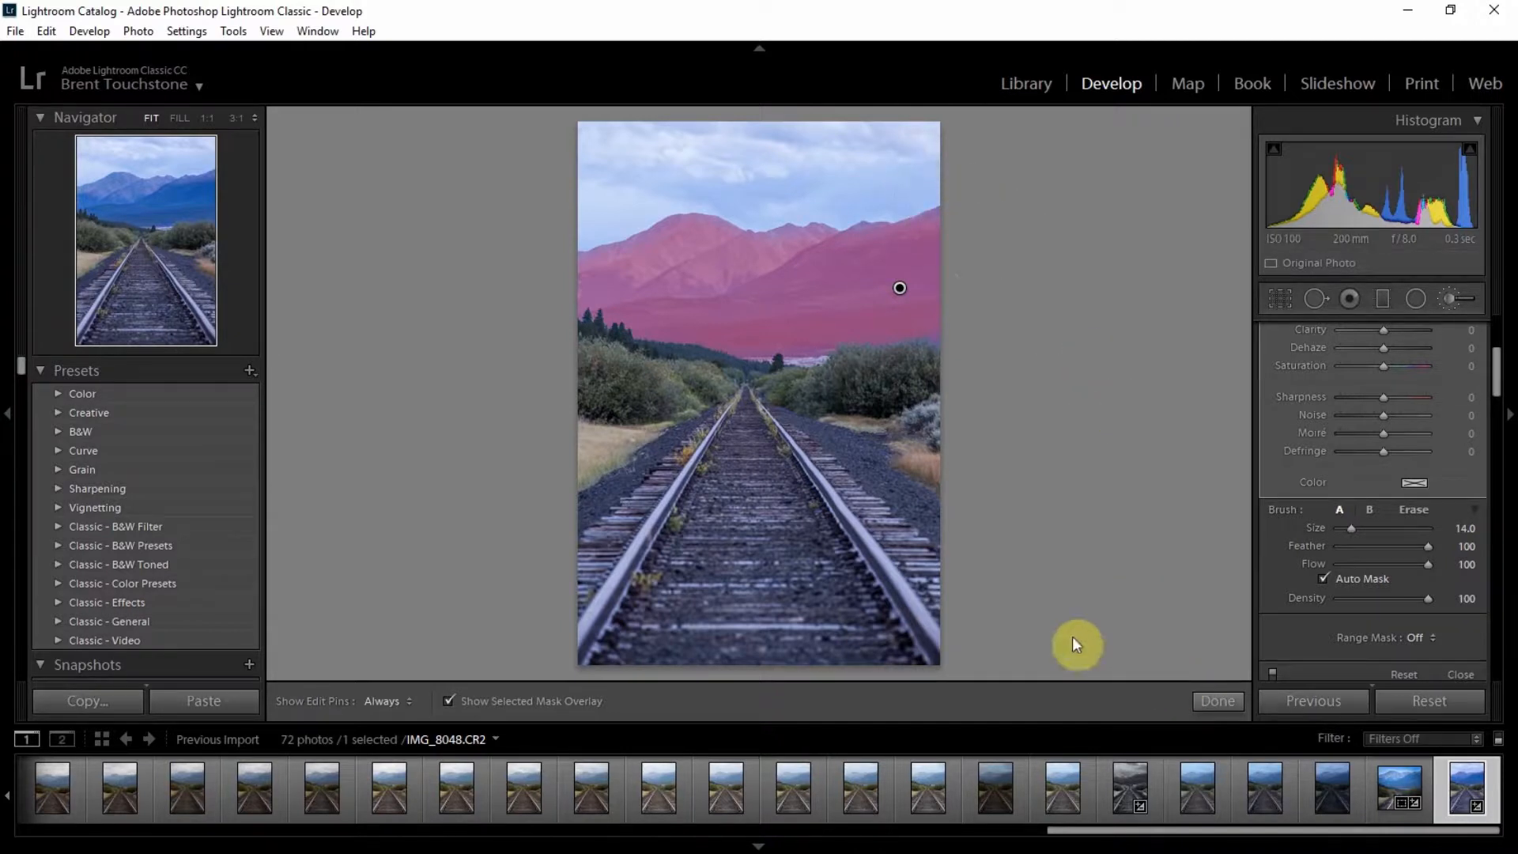
left_click(449, 699)
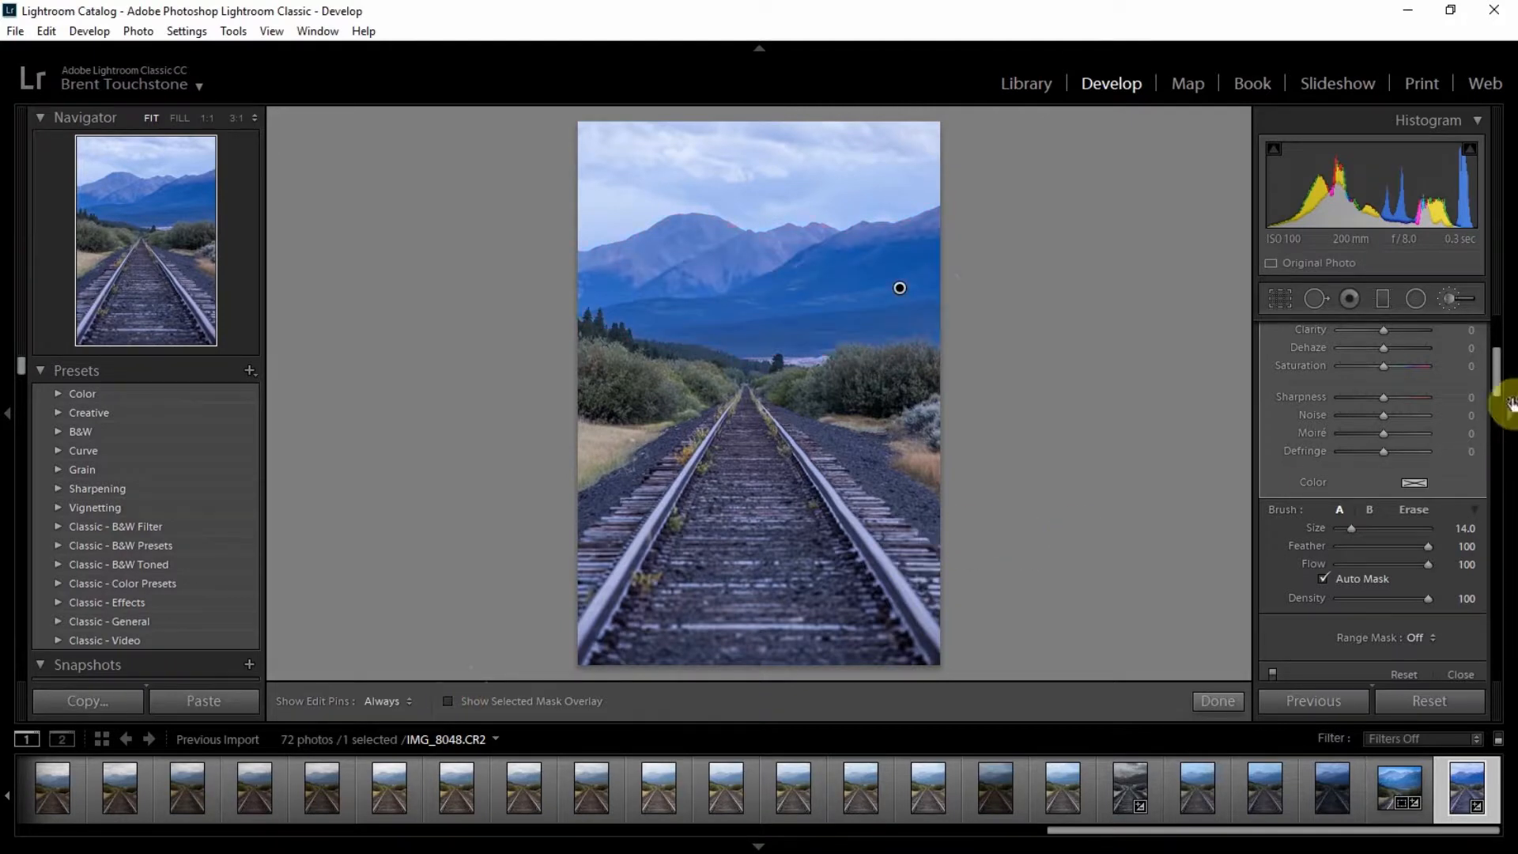
left_click_drag(1495, 379, 1494, 342)
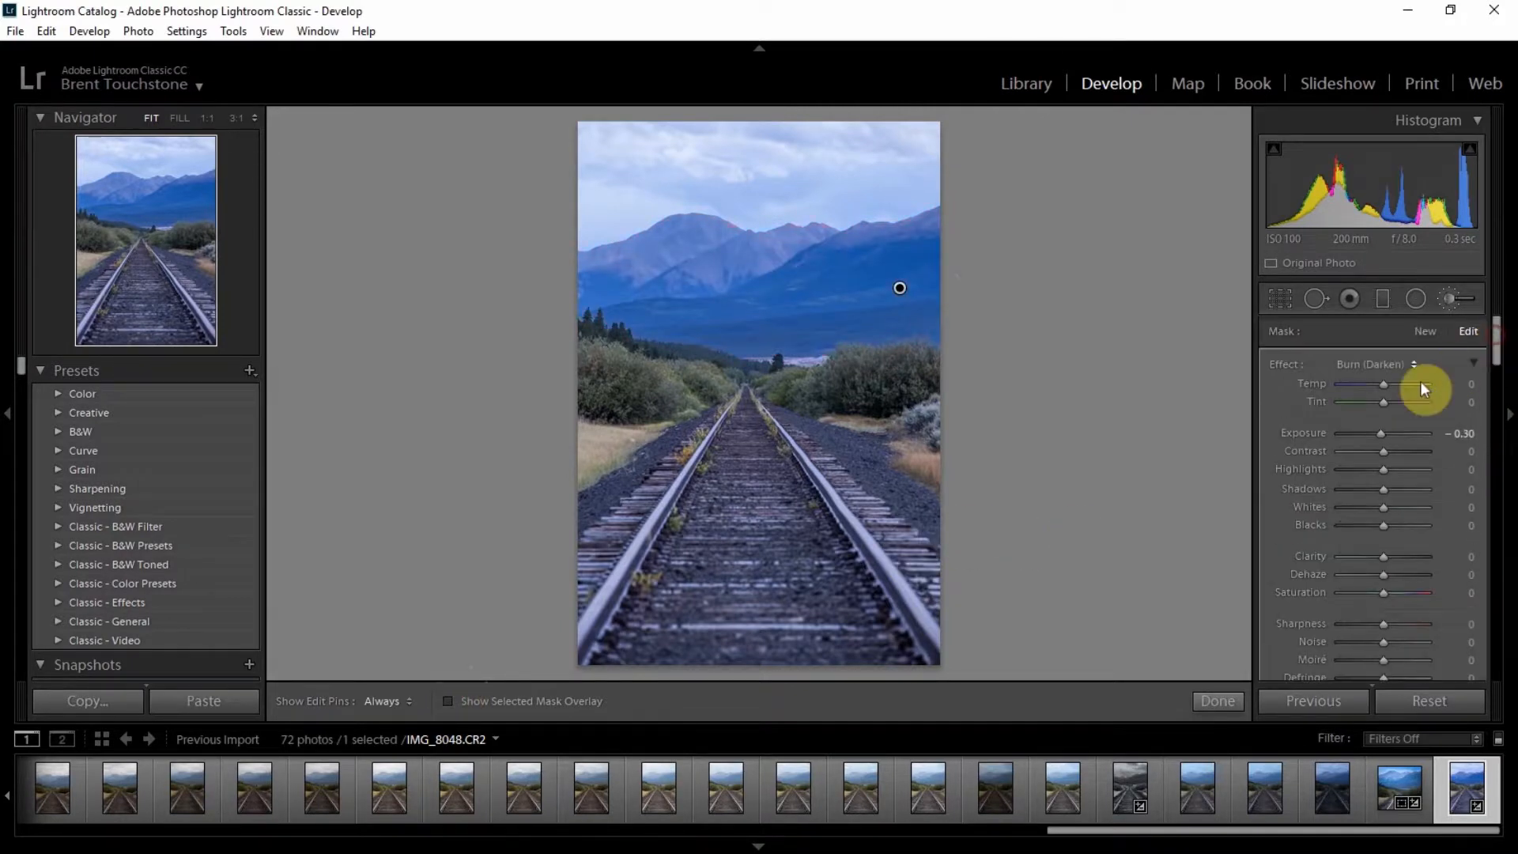
double_click(1382, 434)
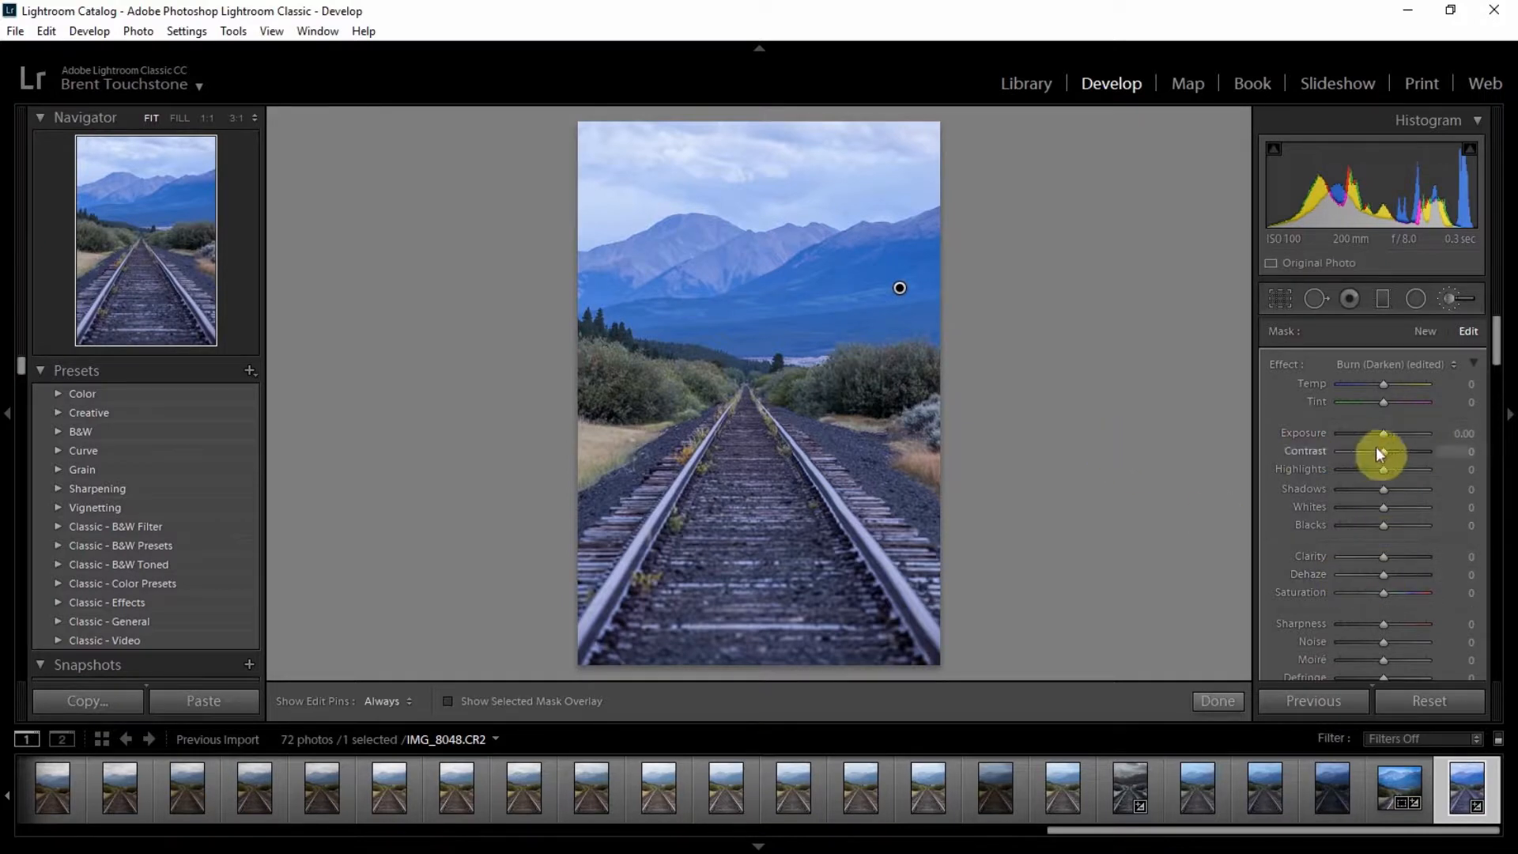
Step: Set the mountain brush's contrast to 35, saturation to −13 and temperature to 13
left_click_drag(1383, 454, 1398, 453)
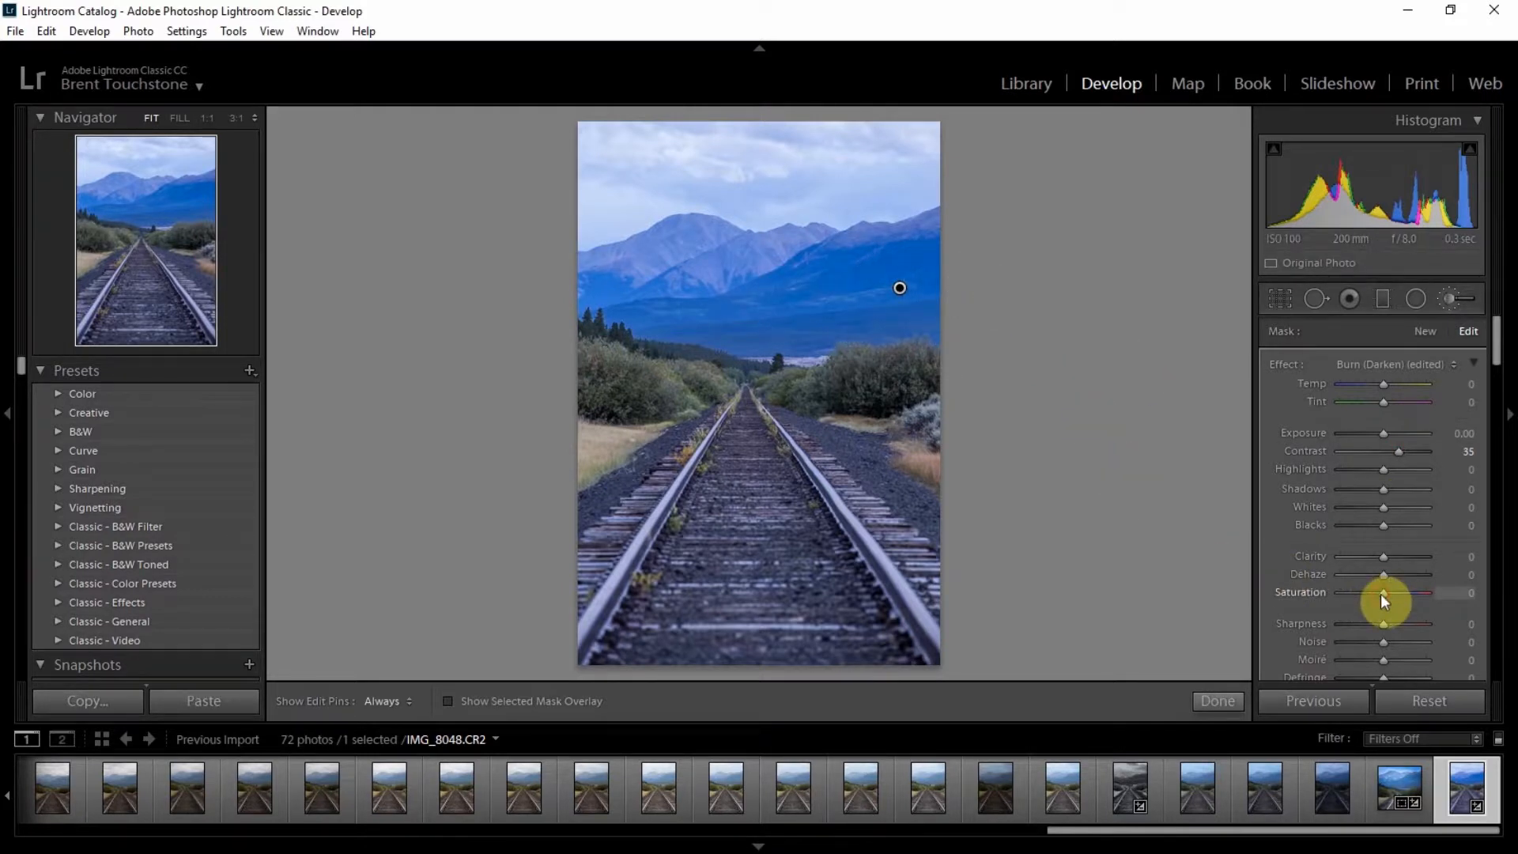
left_click_drag(1382, 595, 1374, 594)
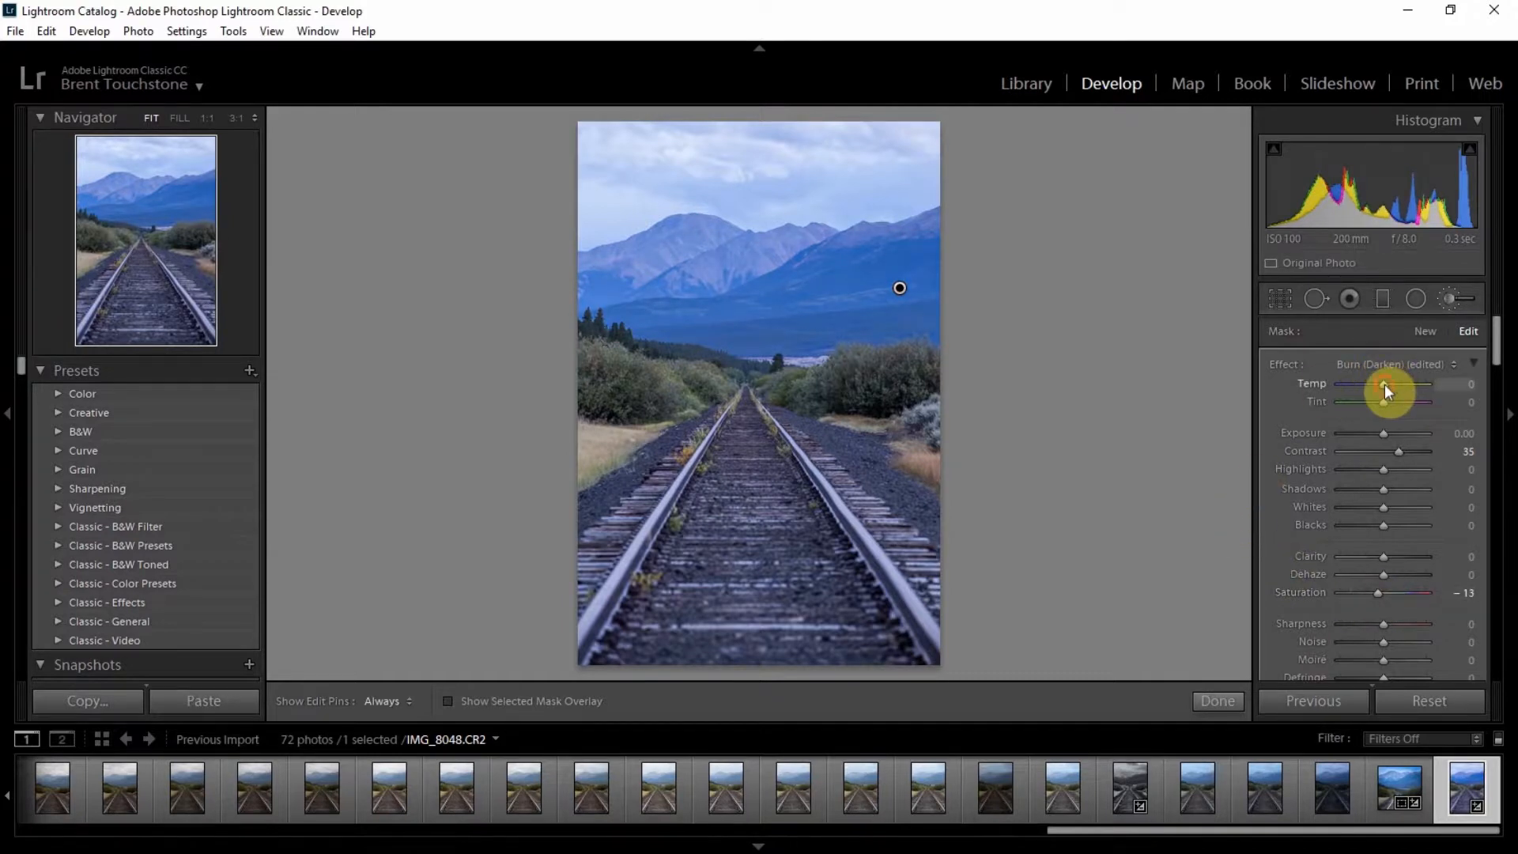
left_click_drag(1385, 391, 1392, 393)
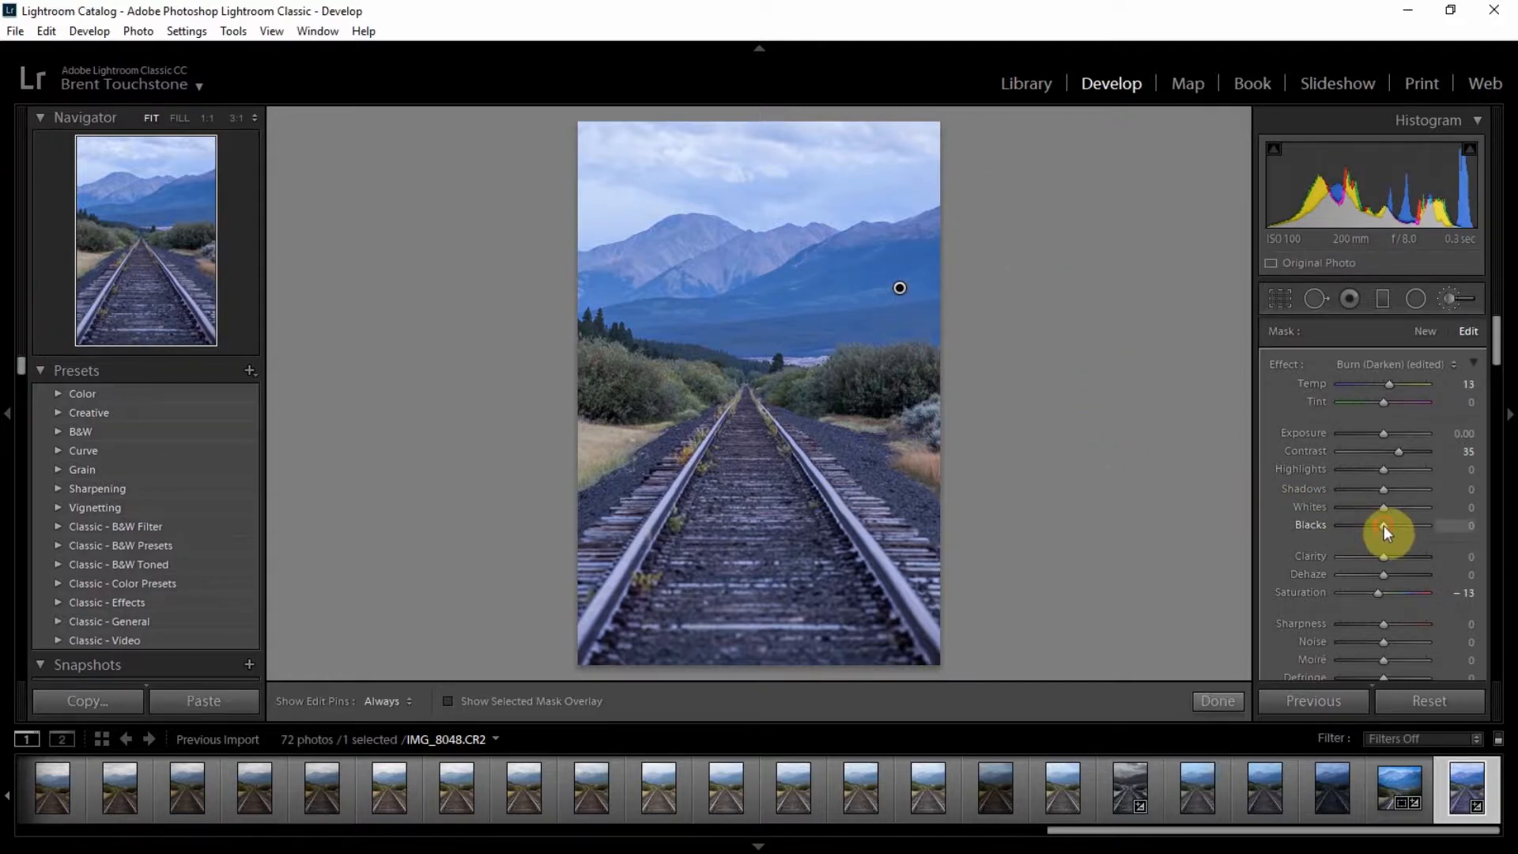
Step: Set the mountain brush's whites to 20, blacks to −30 and clarity to 74, and finish the brush
mouse_move(1384, 525)
left_mouse_down()
mouse_move(1369, 525)
mouse_move(1393, 509)
left_mouse_up()
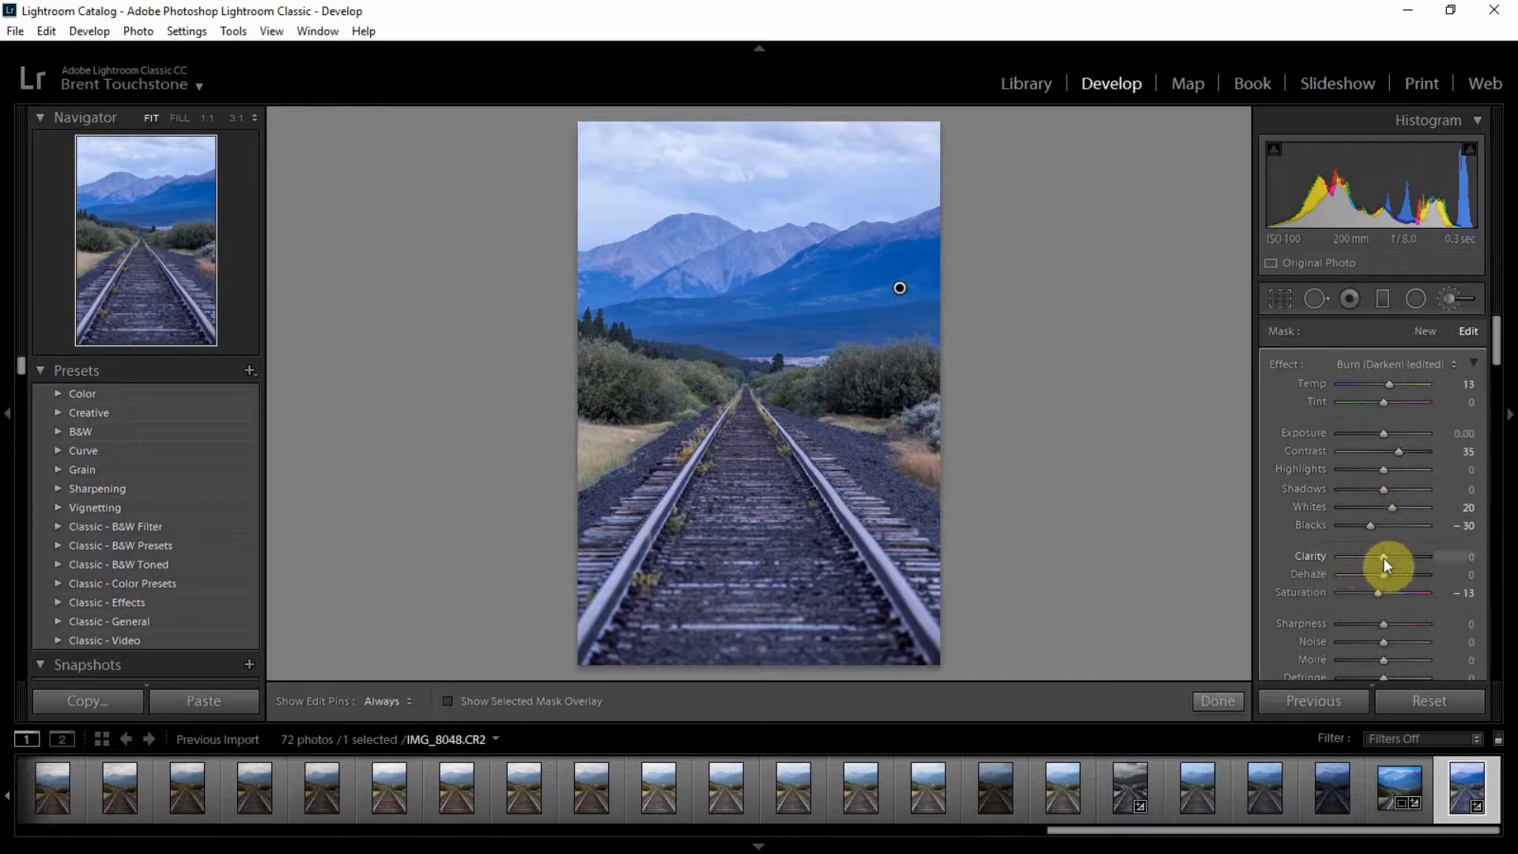
left_click_drag(1383, 560, 1414, 558)
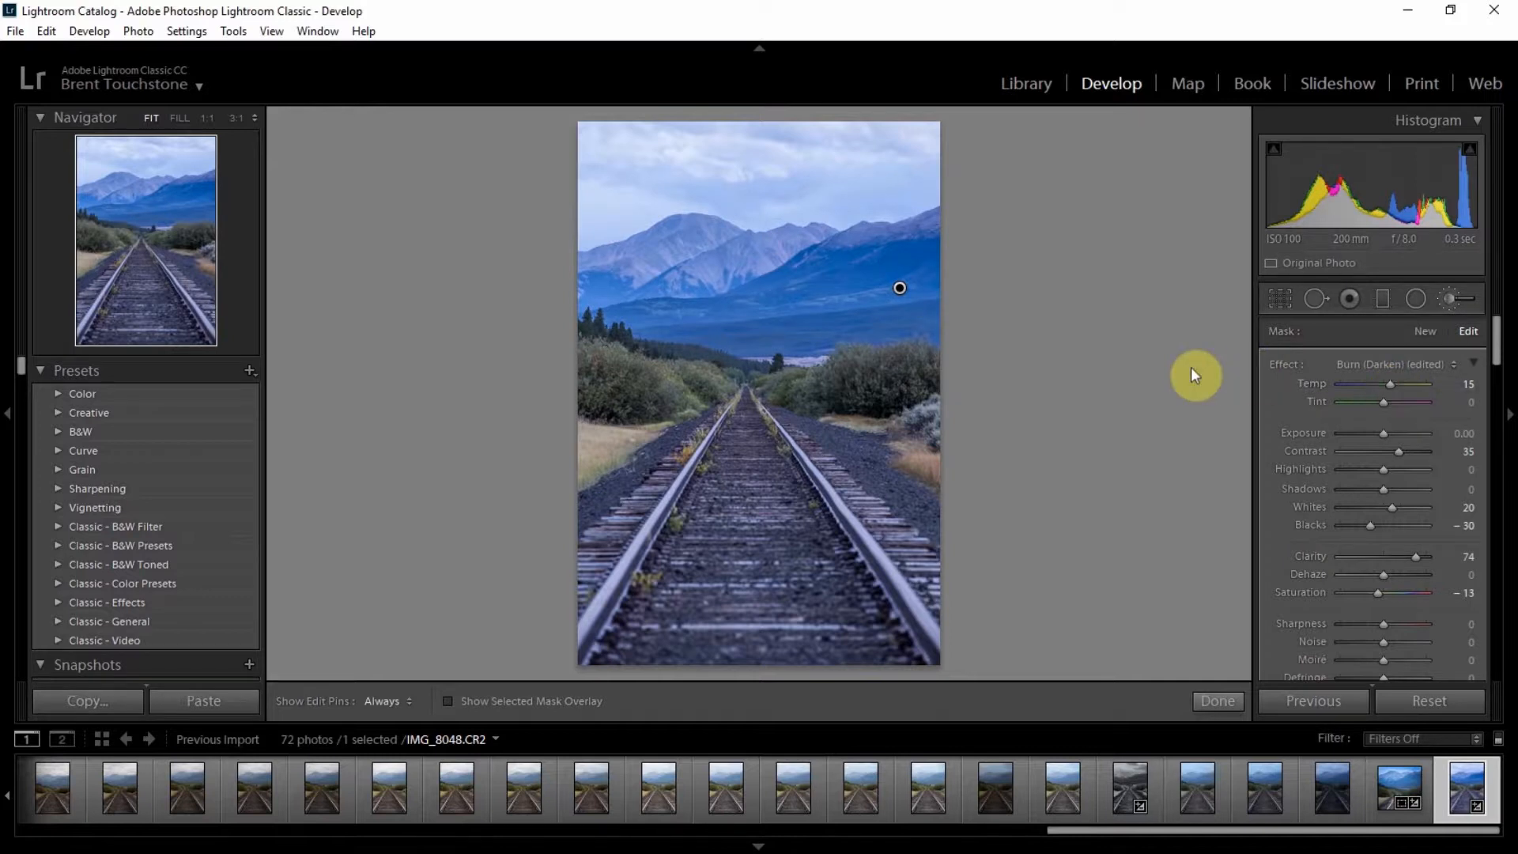
left_click(1218, 701)
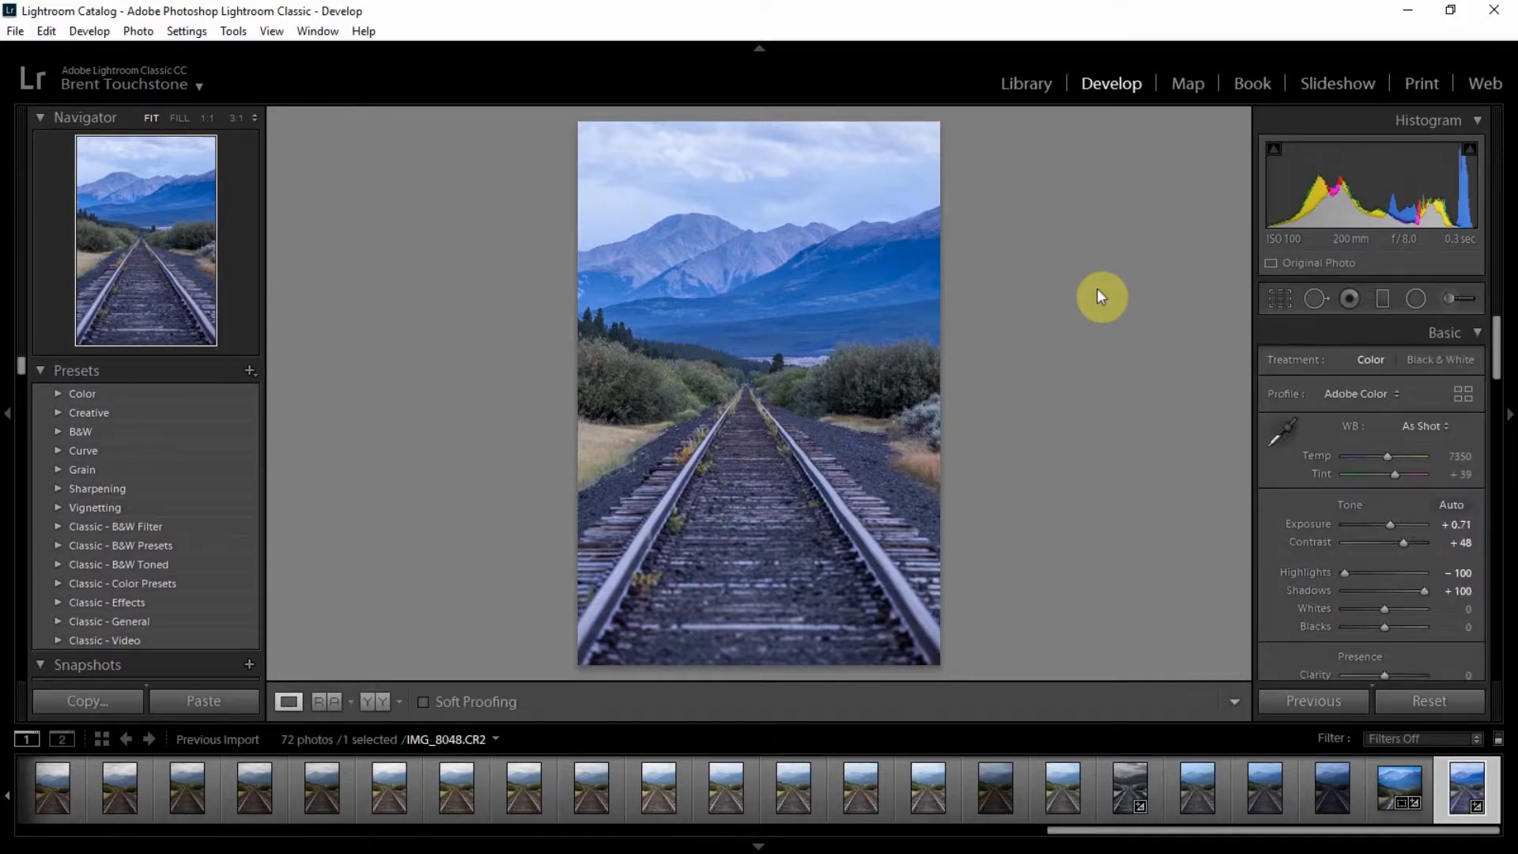
Step: Paint a new Adjustment Brush mask over the sky and set its exposure to −0.09
left_click(1450, 302)
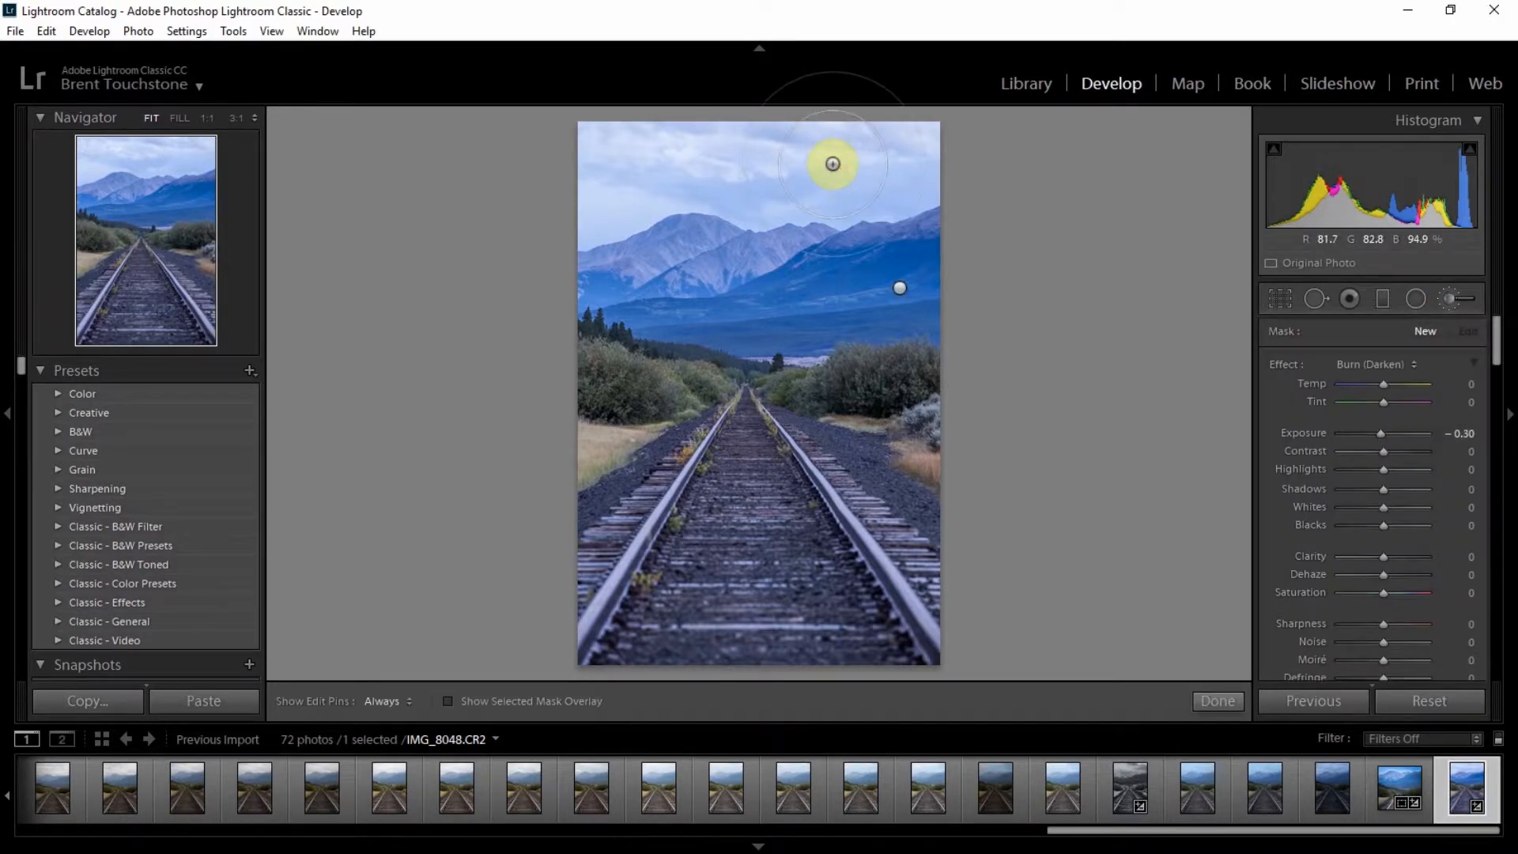
key("h")
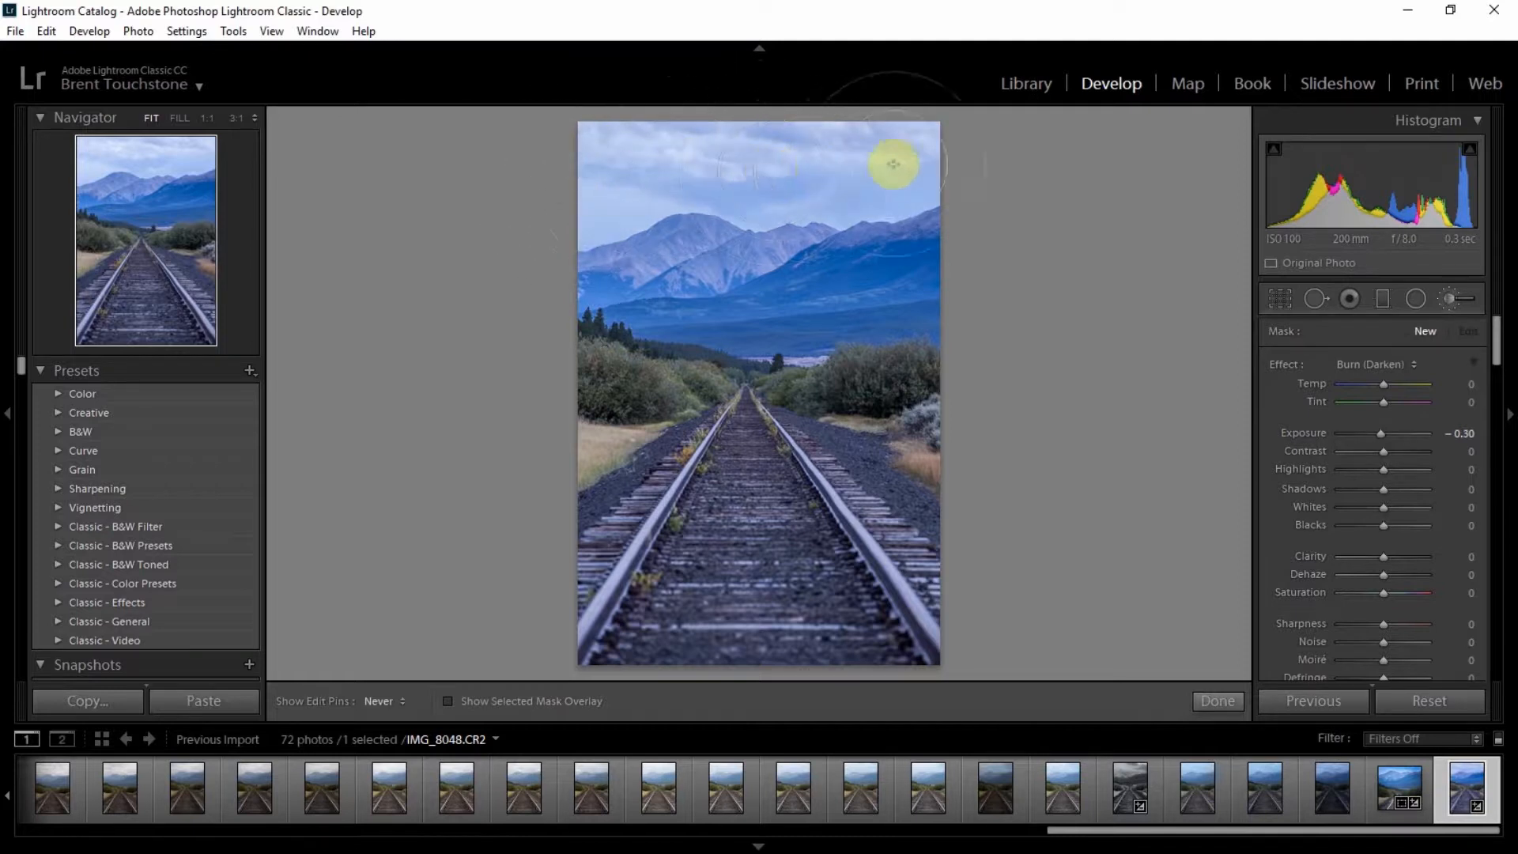
key("h")
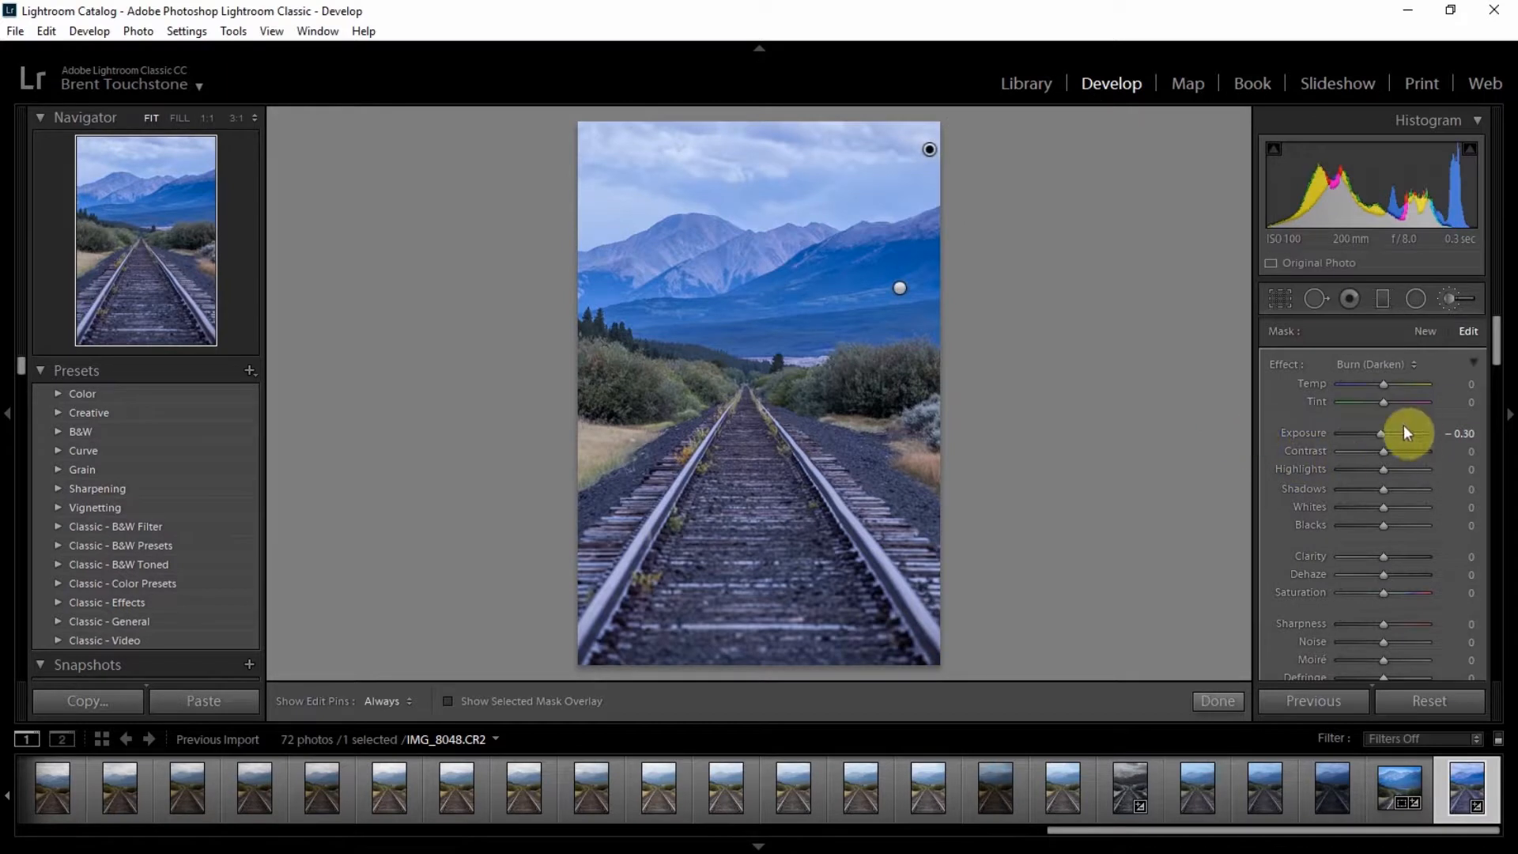
left_click_drag(1380, 435, 1381, 435)
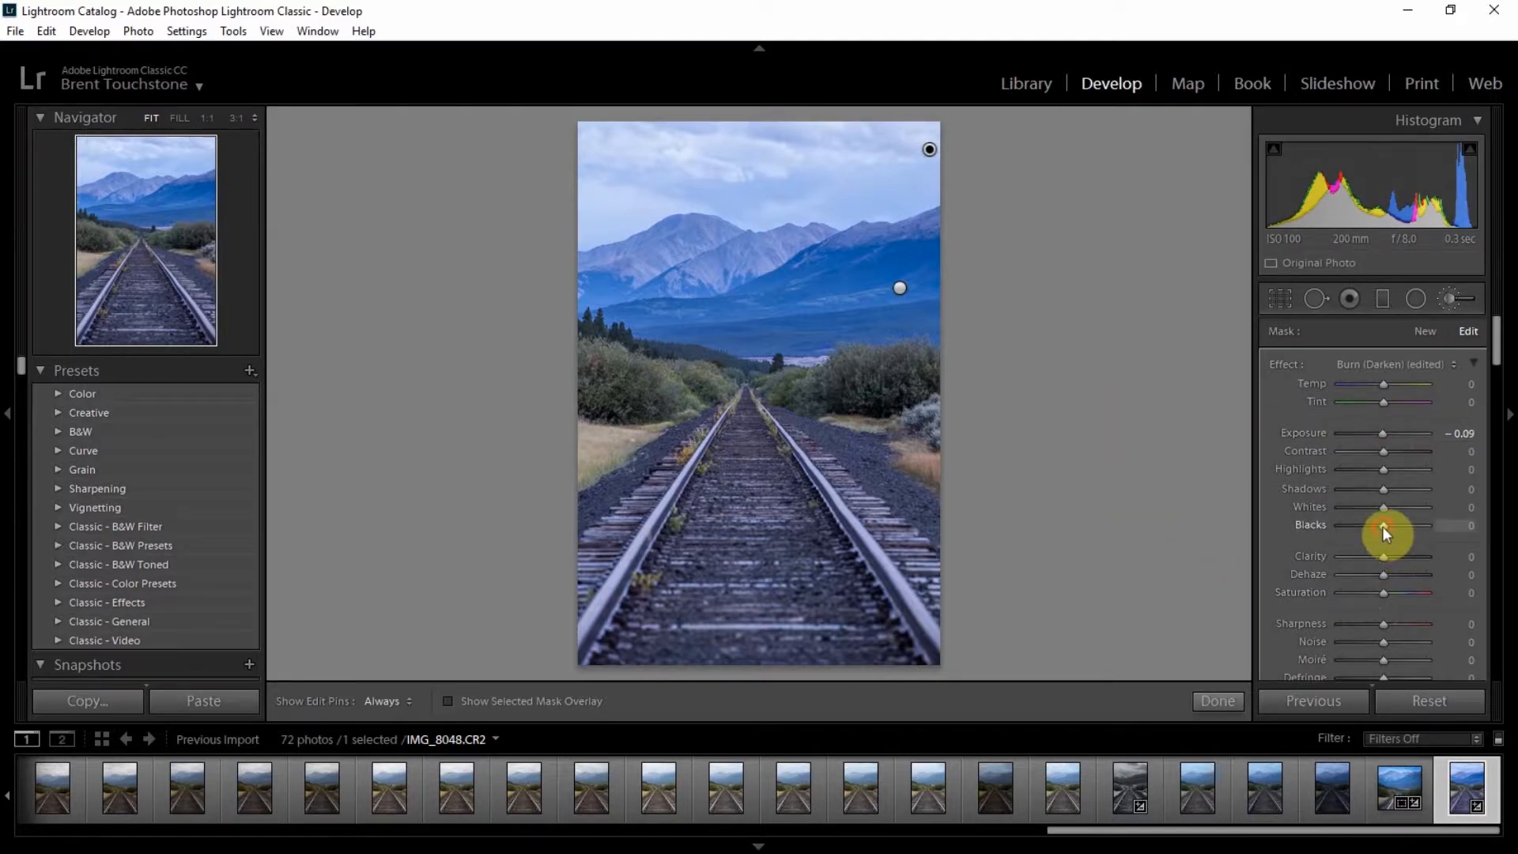
Step: Set the sky brush's whites to 24, blacks to −72 and temperature to −4, and finish the brush
mouse_move(1382, 525)
left_mouse_down()
mouse_move(1350, 529)
mouse_move(1396, 506)
left_mouse_up()
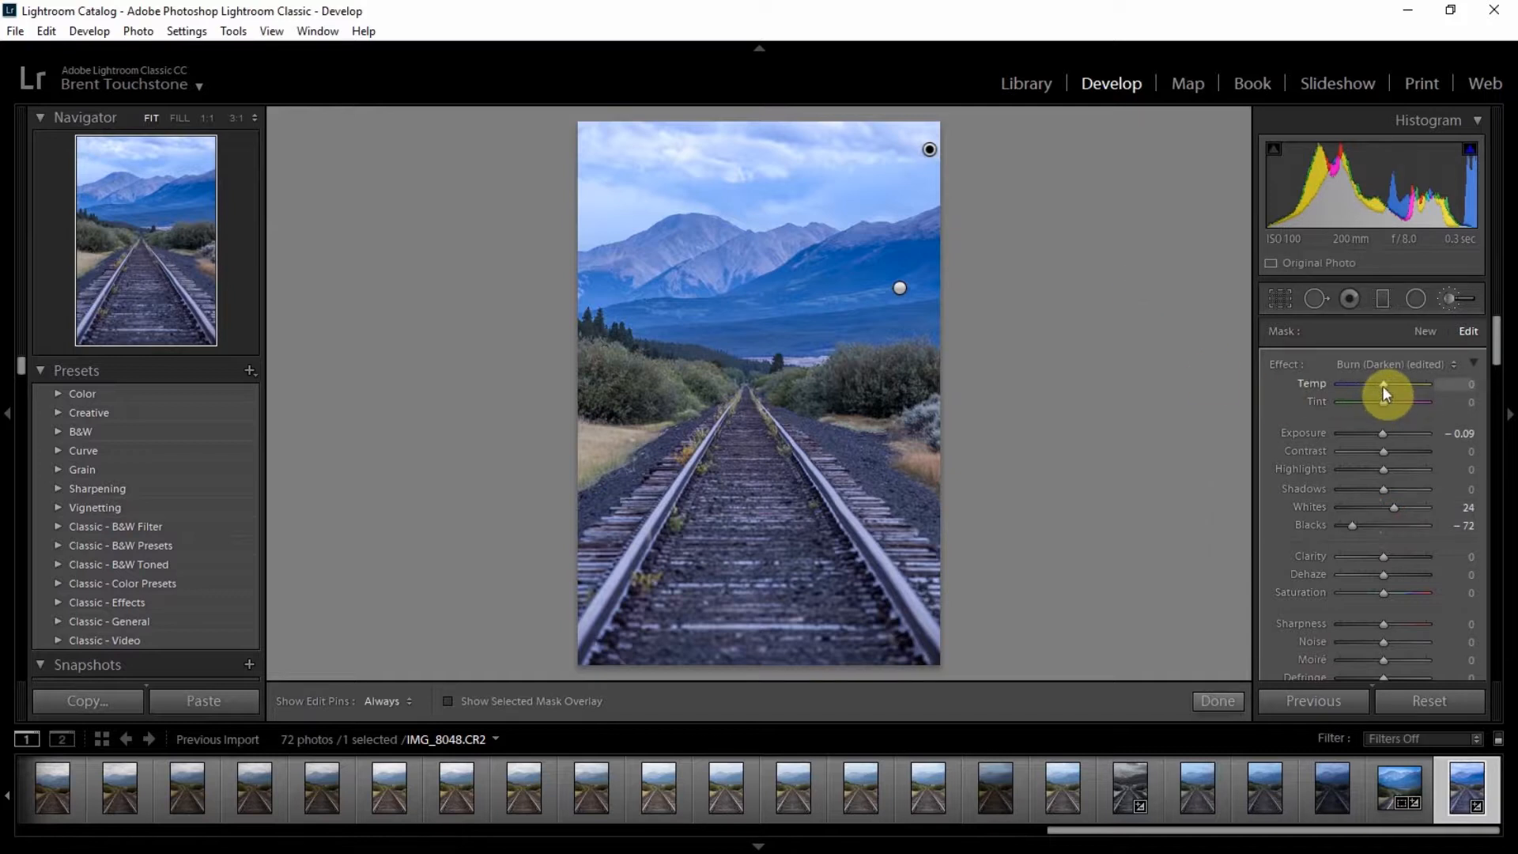
left_click_drag(1384, 385, 1380, 386)
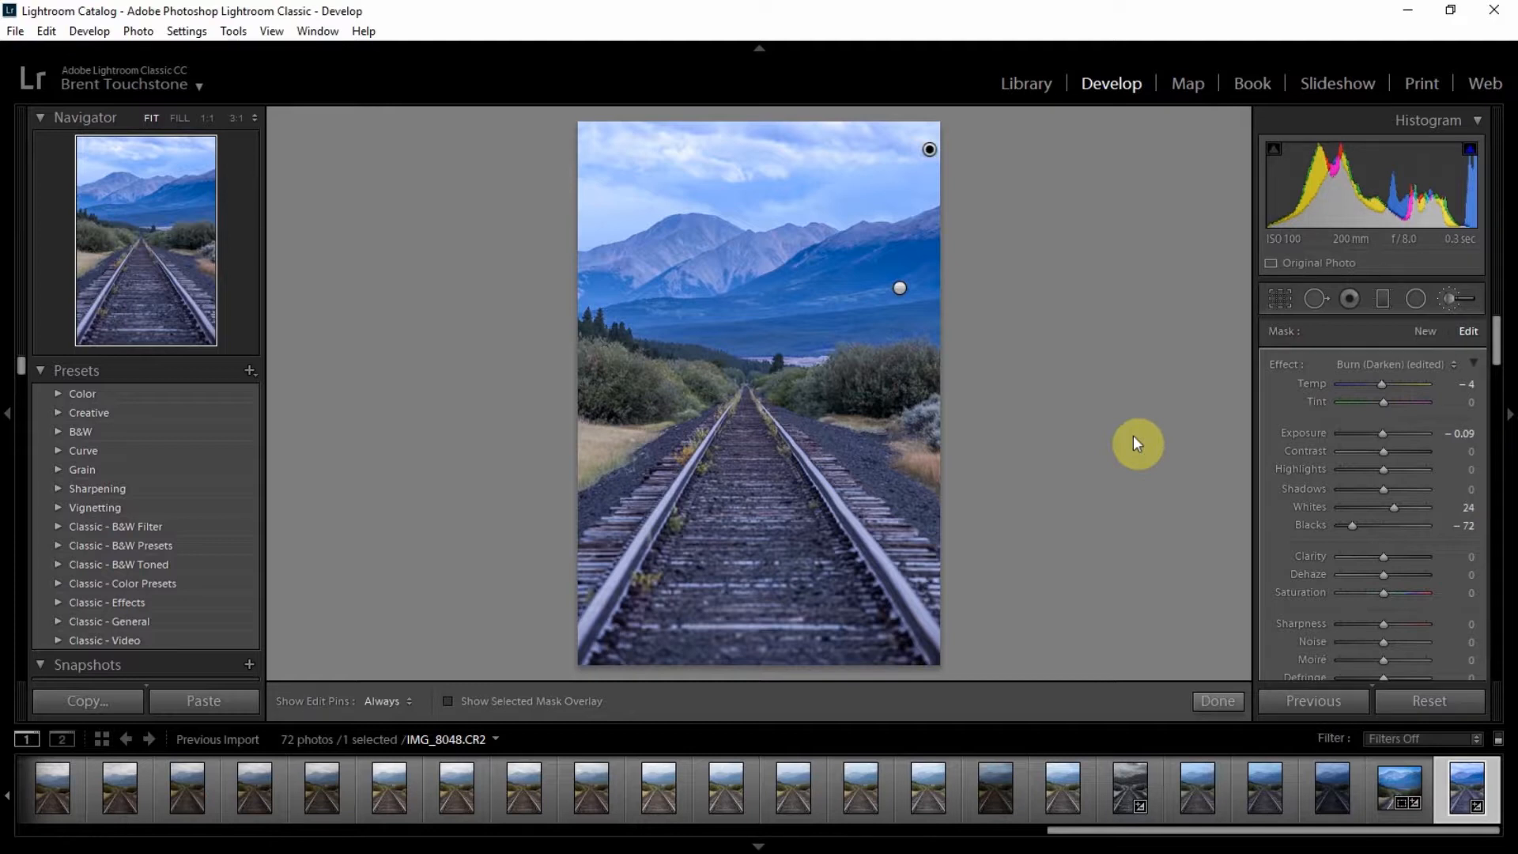
left_click(1217, 700)
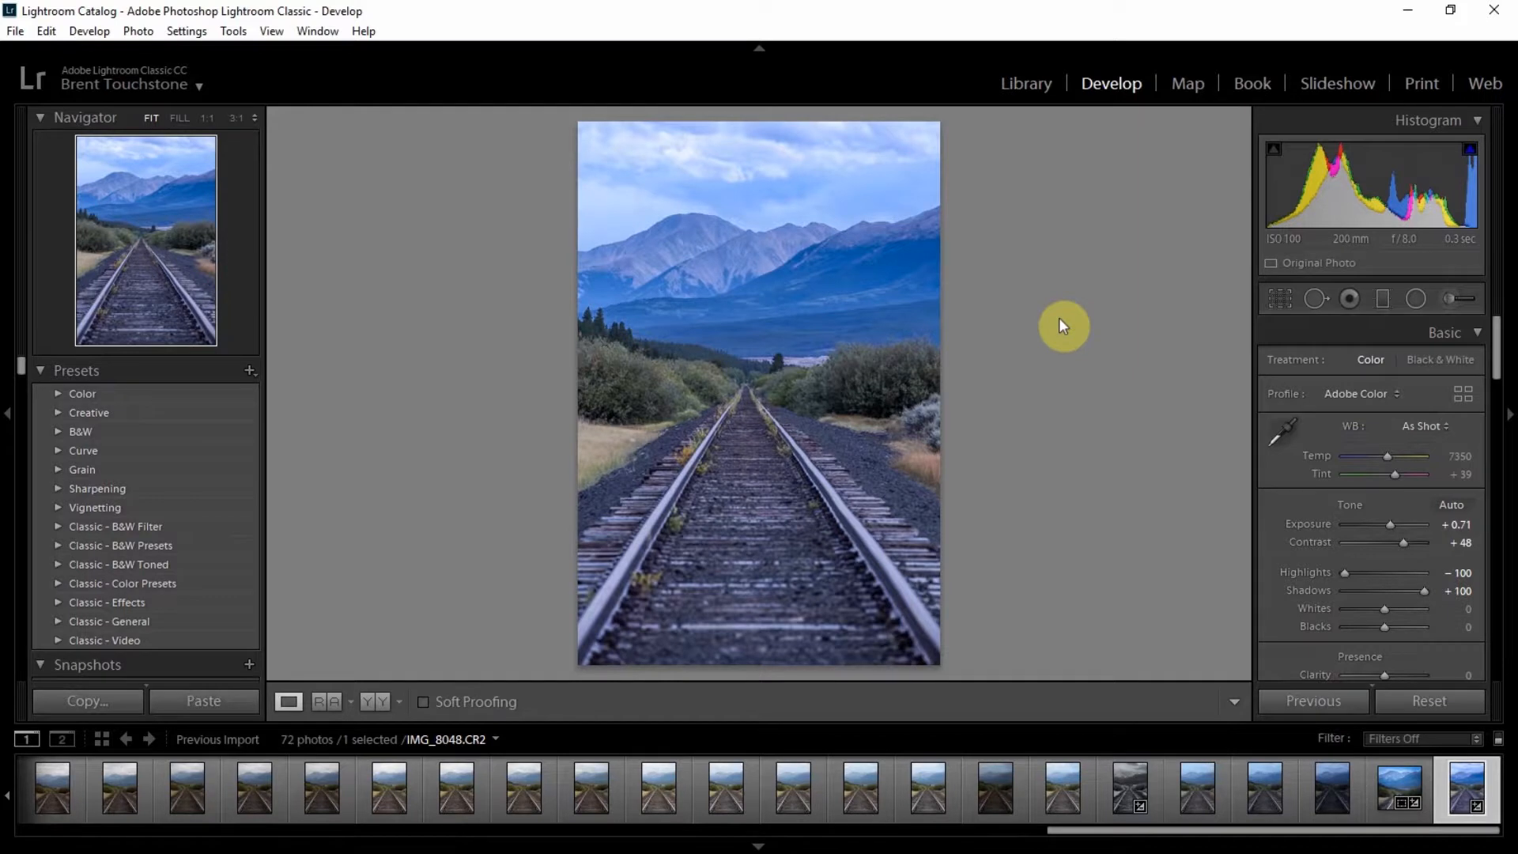
Step: Draw a Graduated Filter across the middle of the tracks and reset its exposure to 0
left_click(1382, 299)
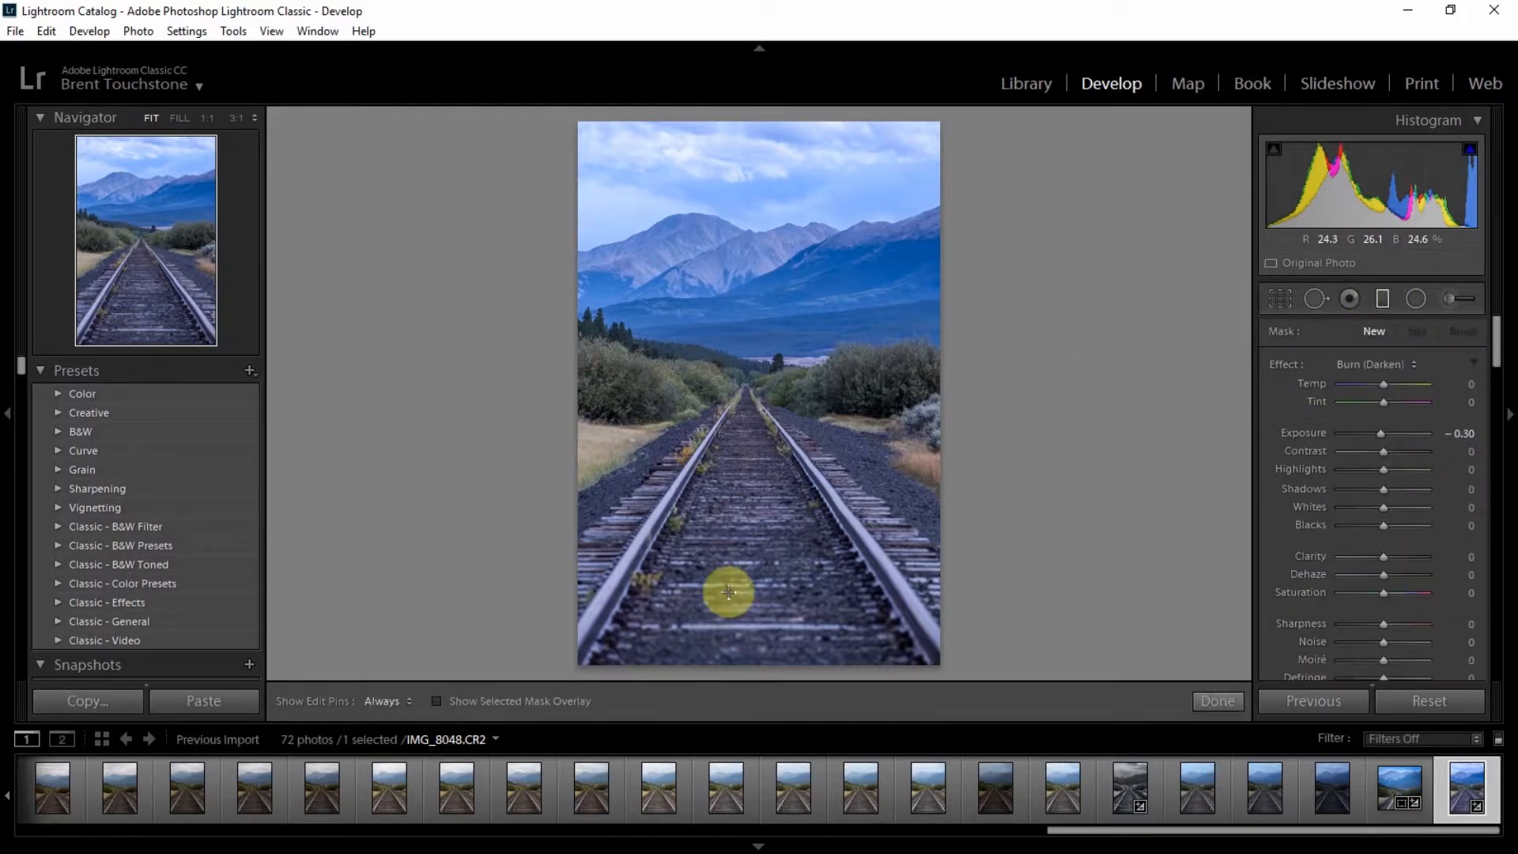
left_click_drag(749, 559, 745, 441)
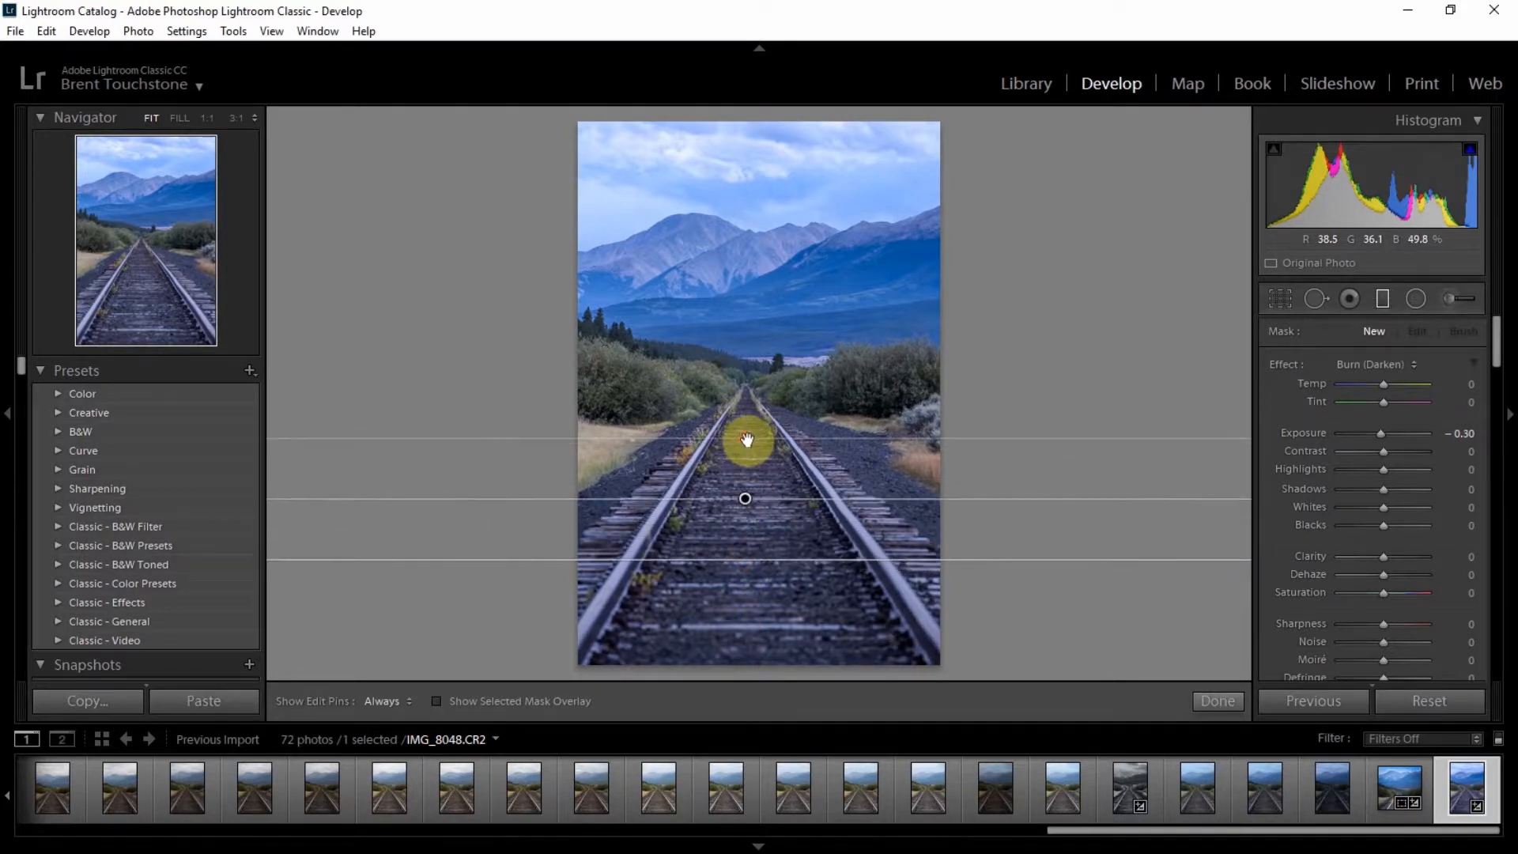
double_click(1377, 433)
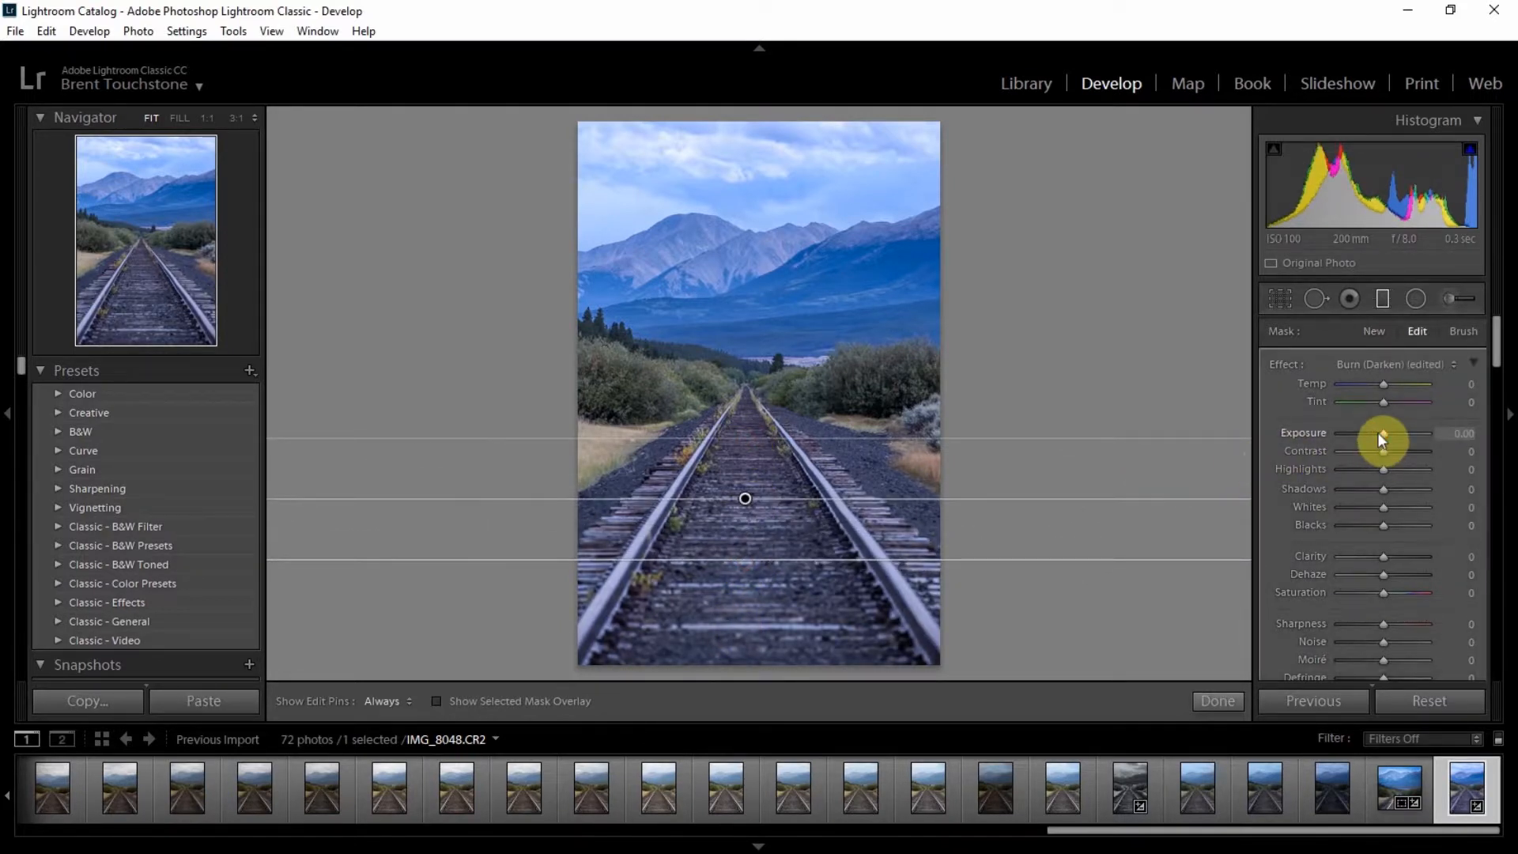
Step: Set the graduated filter's temperature to 35 and move it up to the horizon line
left_click_drag(1384, 383, 1401, 381)
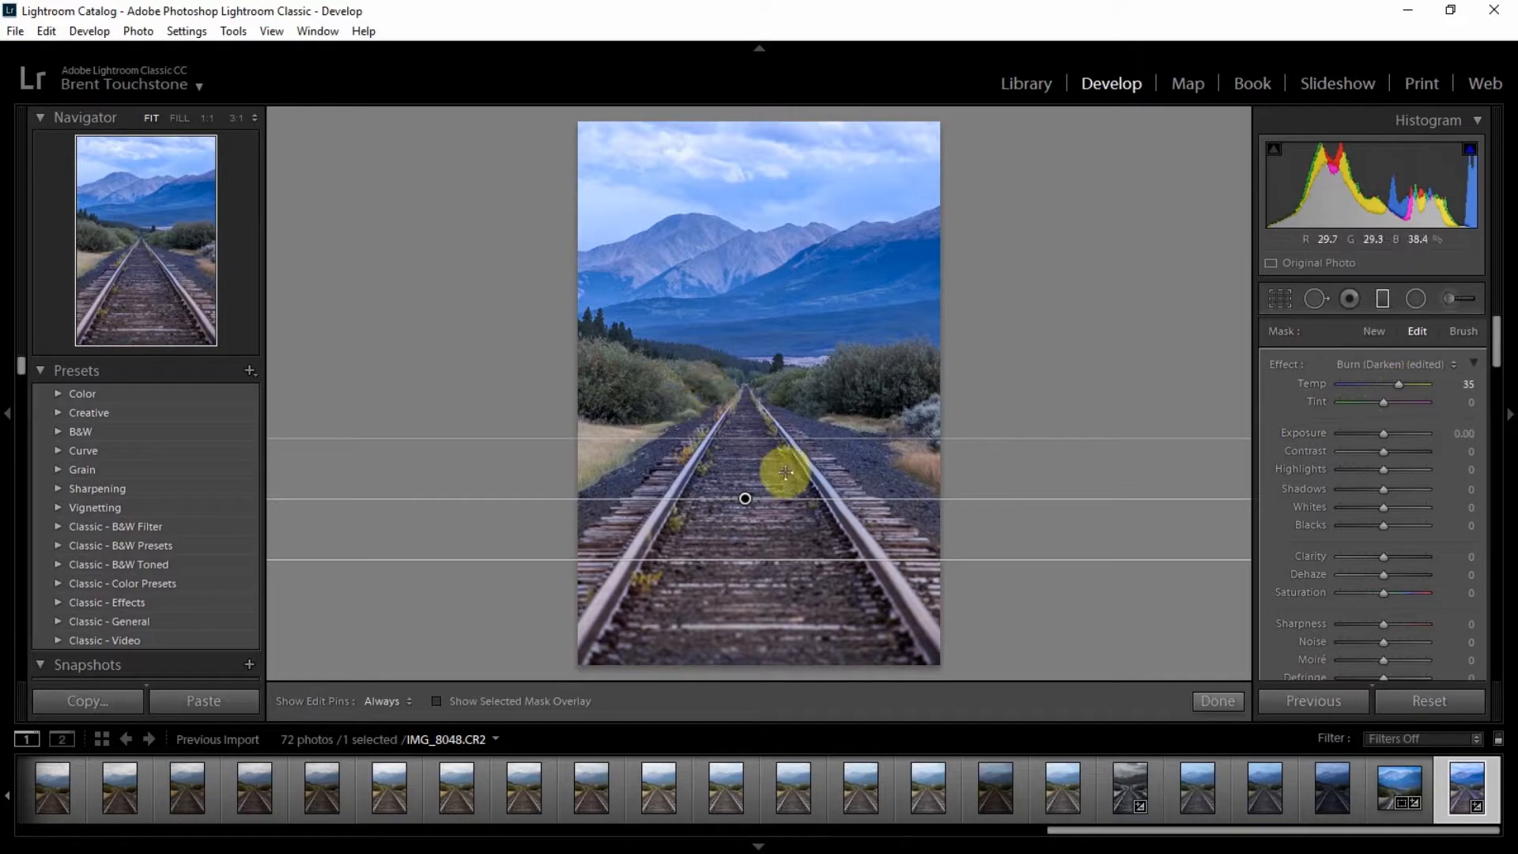
left_click_drag(745, 495, 744, 410)
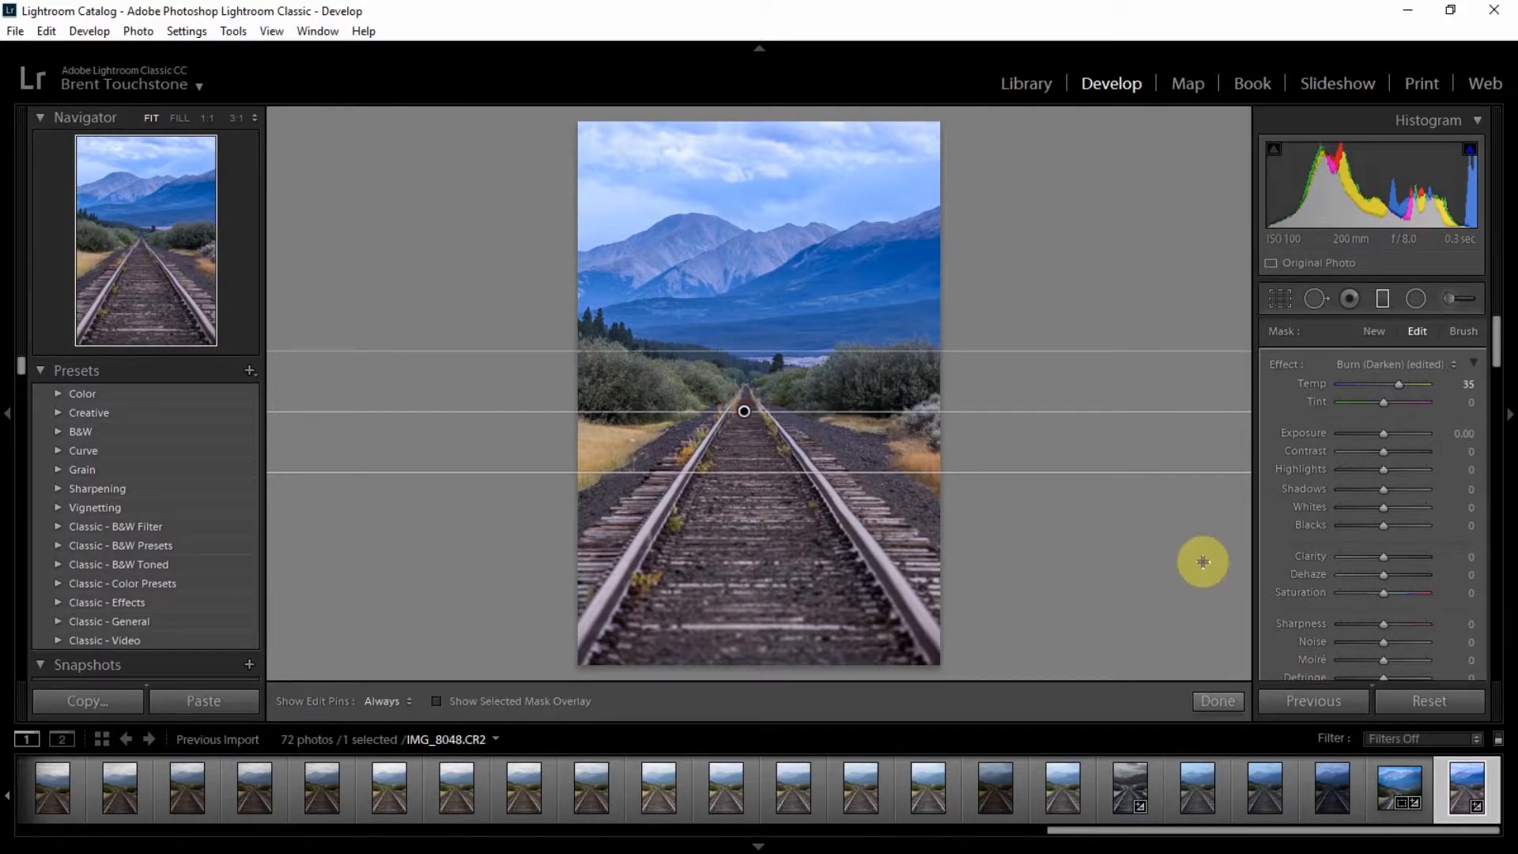
left_click(1216, 699)
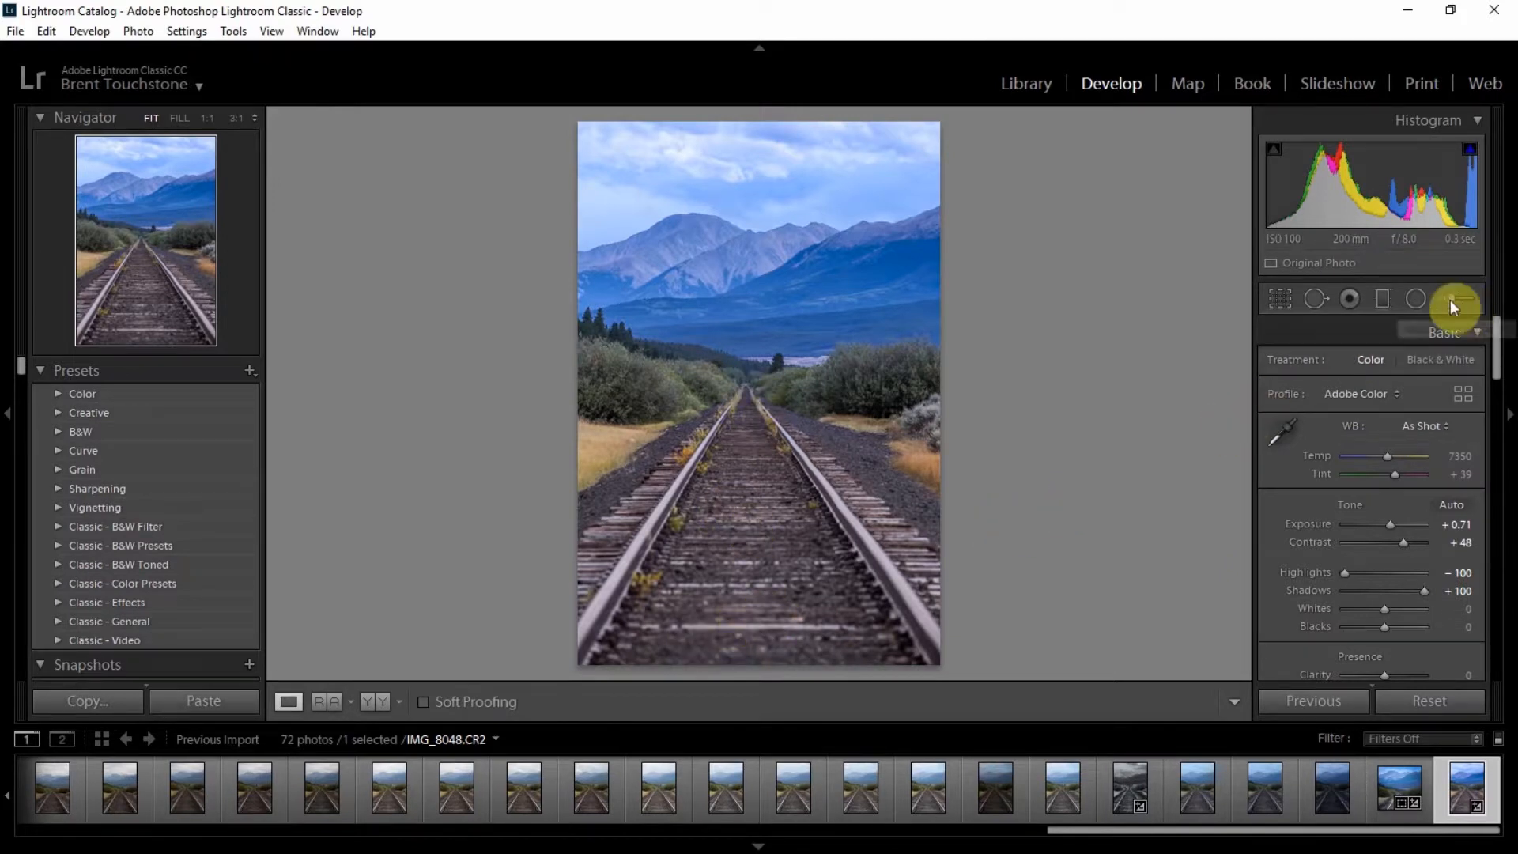
Step: Start a Radial Filter with exposure reset to 0, Invert enabled and feather set to 100
left_click(1416, 299)
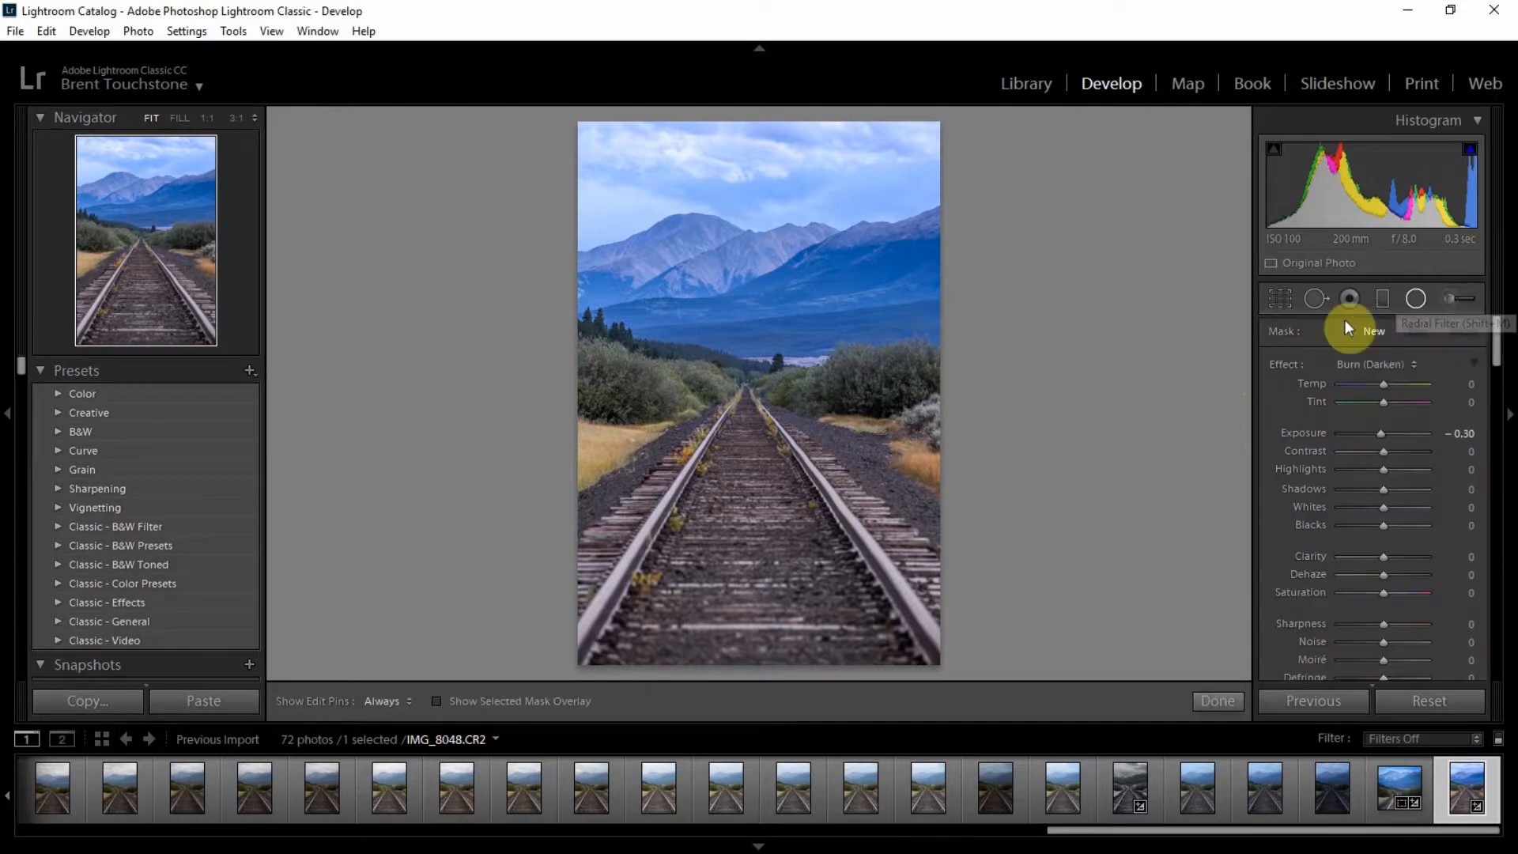
double_click(1380, 434)
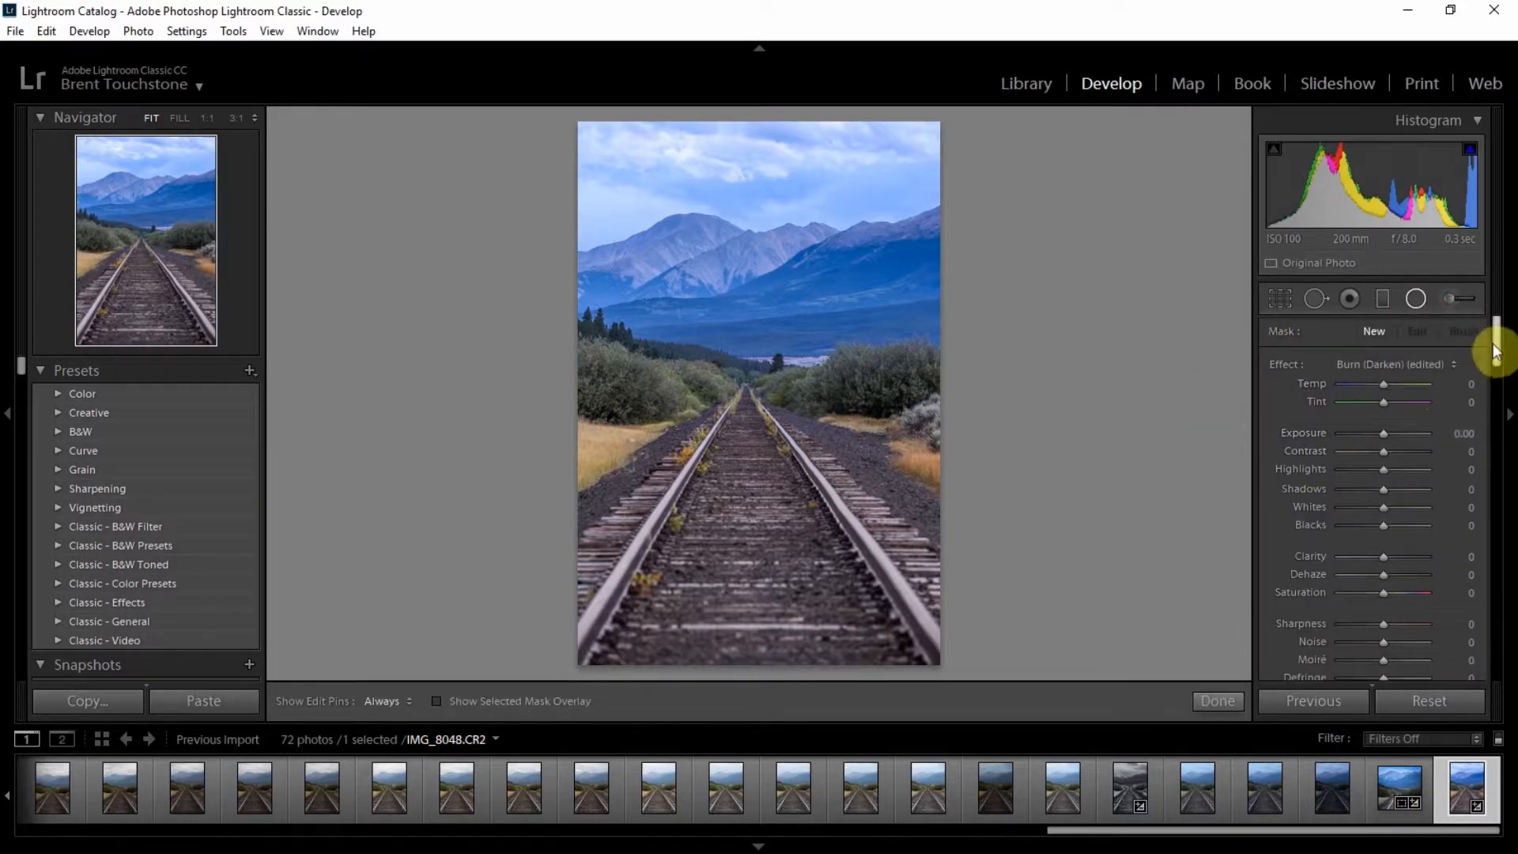
left_click_drag(1493, 344, 1493, 388)
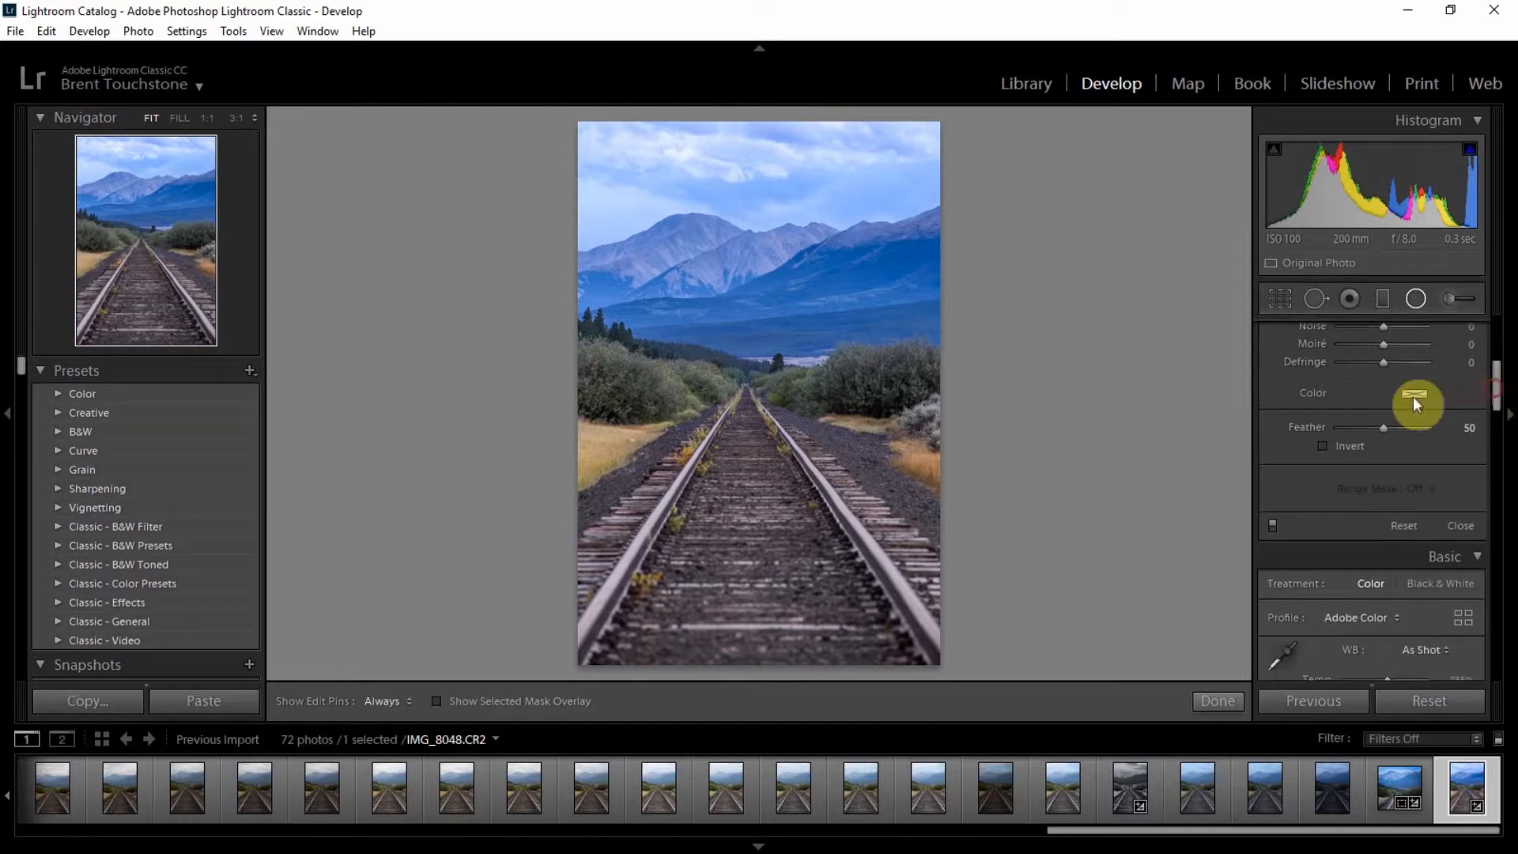
left_click(1322, 446)
left_click_drag(1384, 432, 1407, 432)
Step: Draw a tall elliptical radial filter over the tracks and shift it lower in the frame
left_click_drag(759, 498, 817, 642)
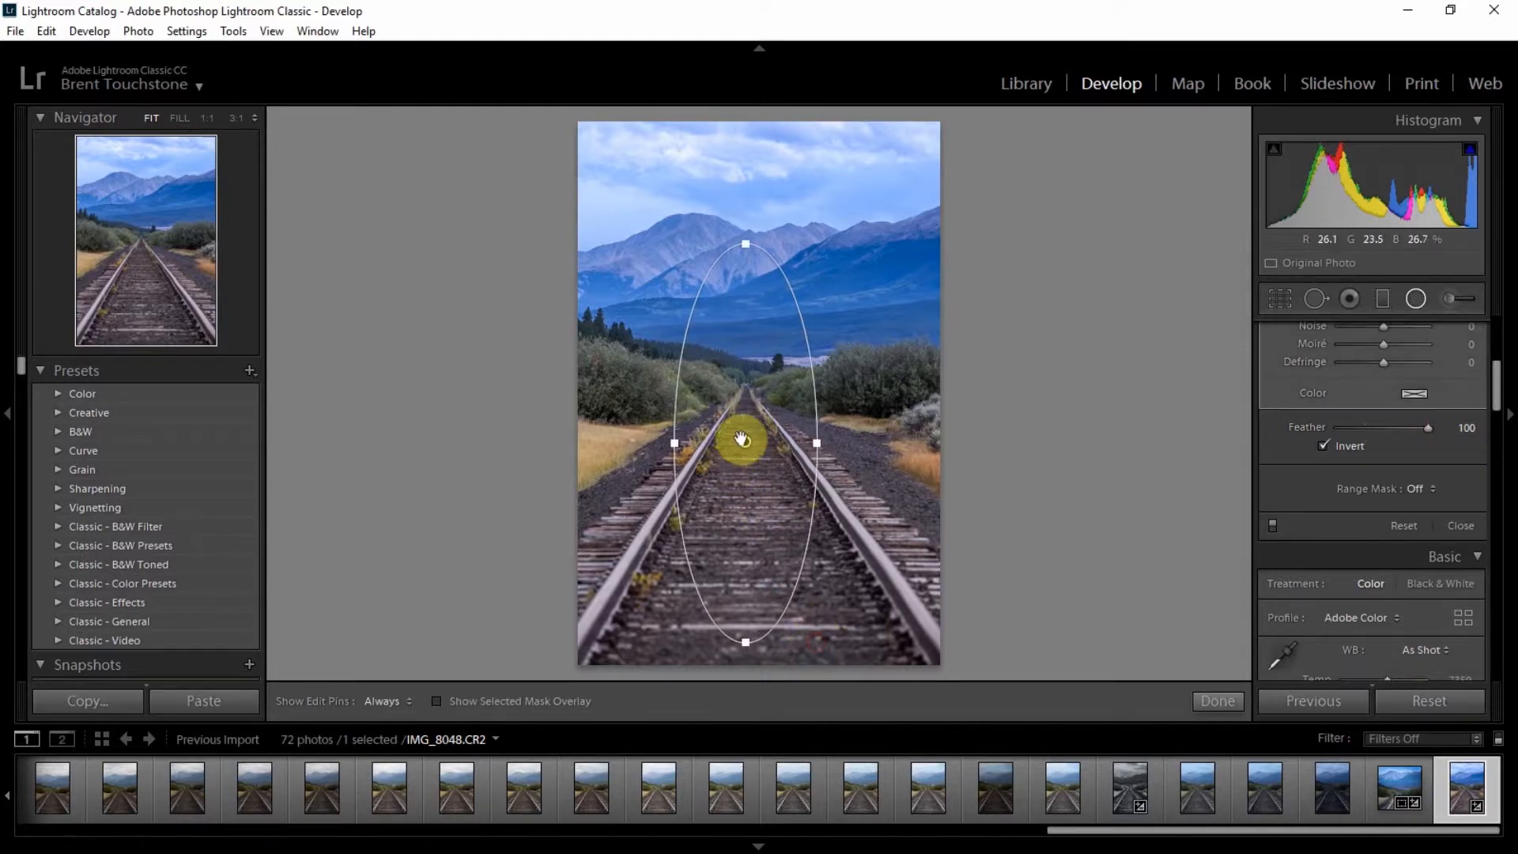
left_click_drag(742, 443, 743, 515)
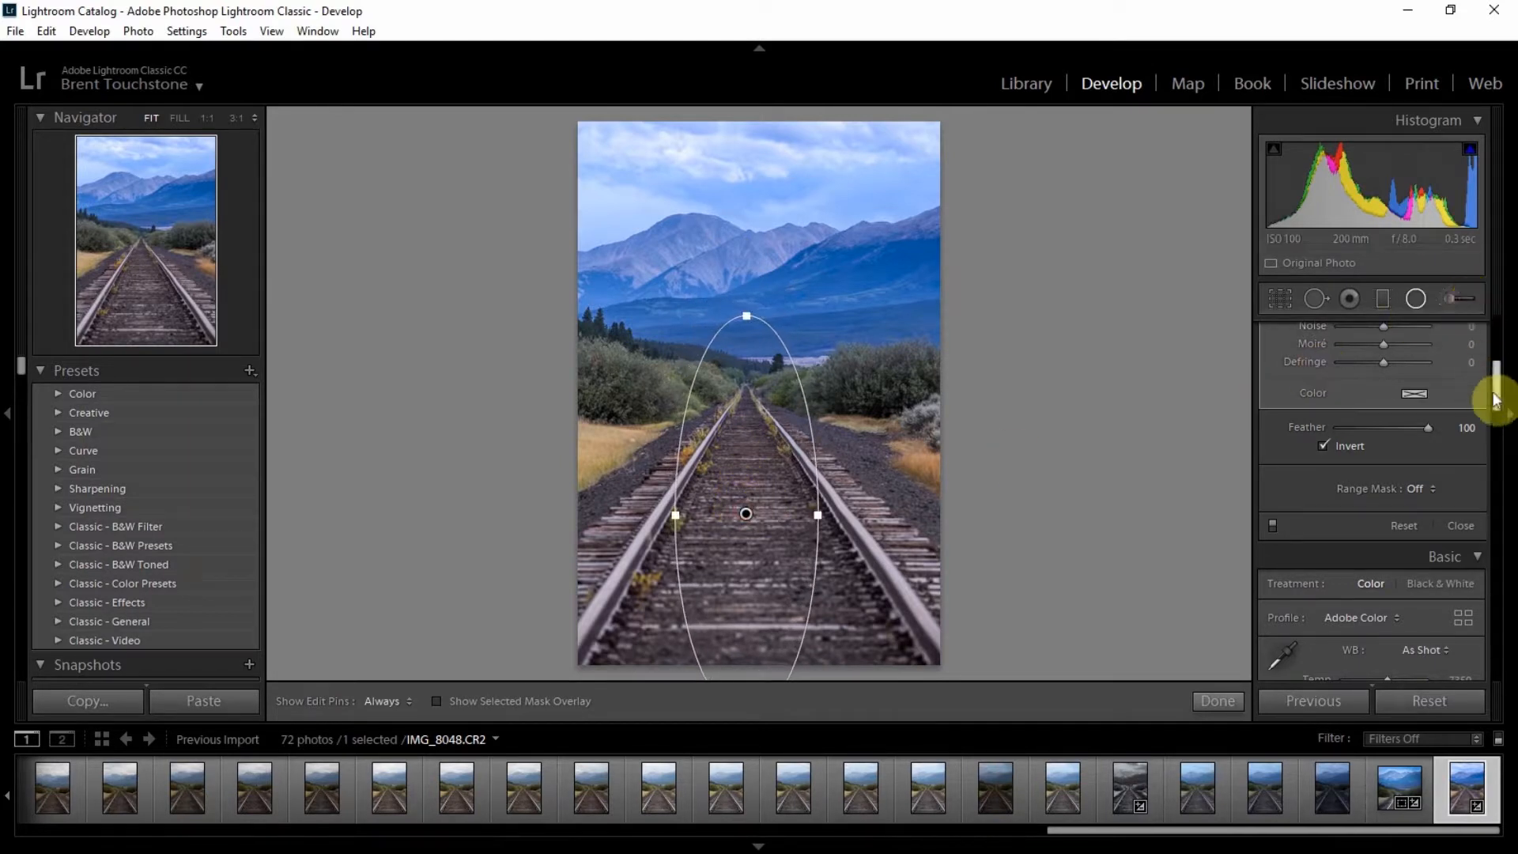
Step: Set the radial filter's effect preset to Dodge (Lighten)
left_click_drag(1494, 396, 1492, 340)
left_click(1389, 365)
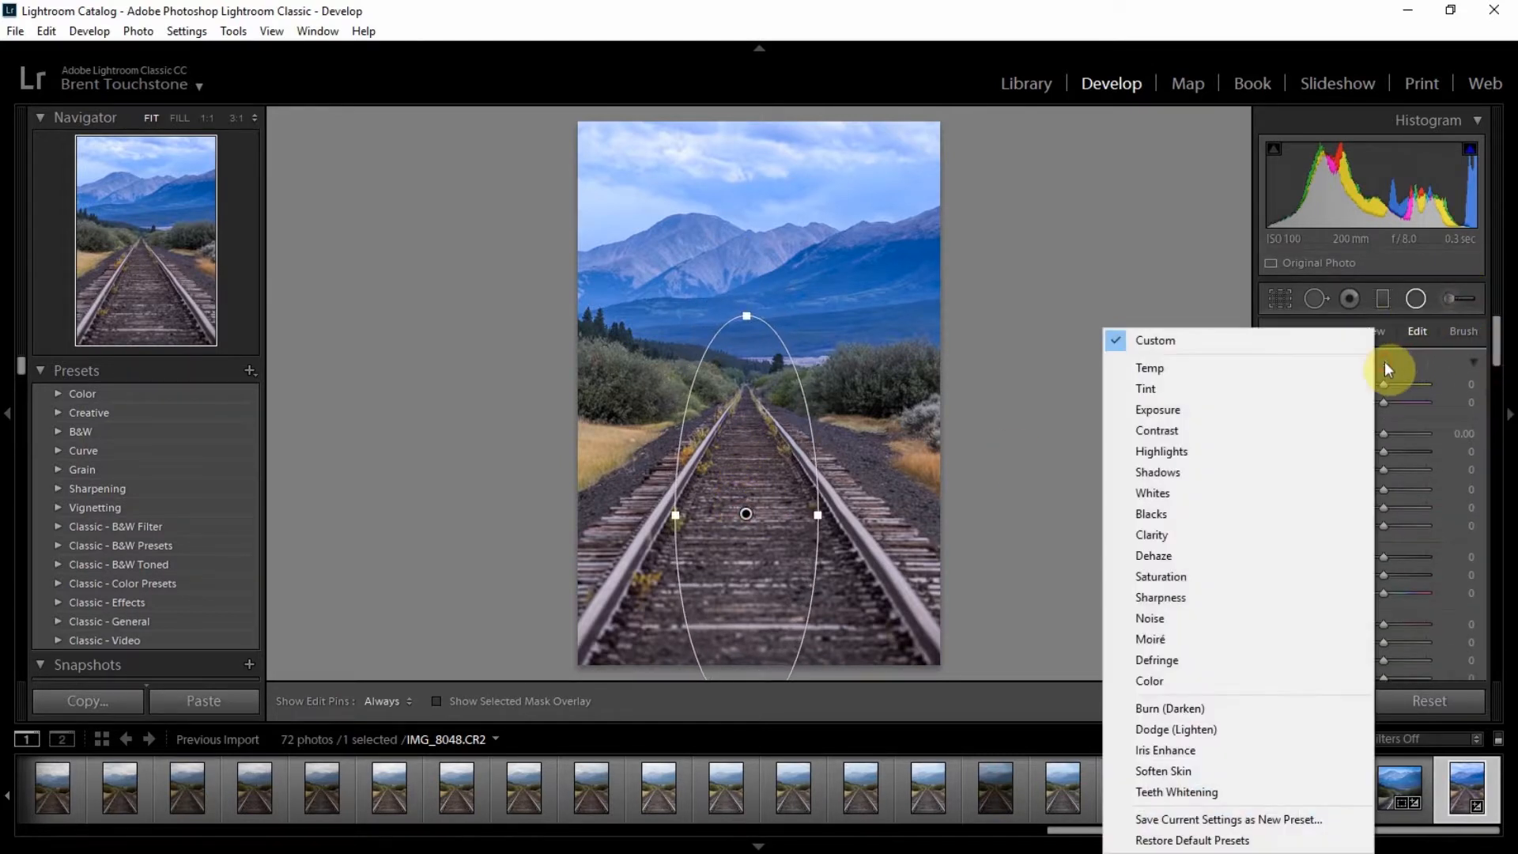
left_click(1199, 731)
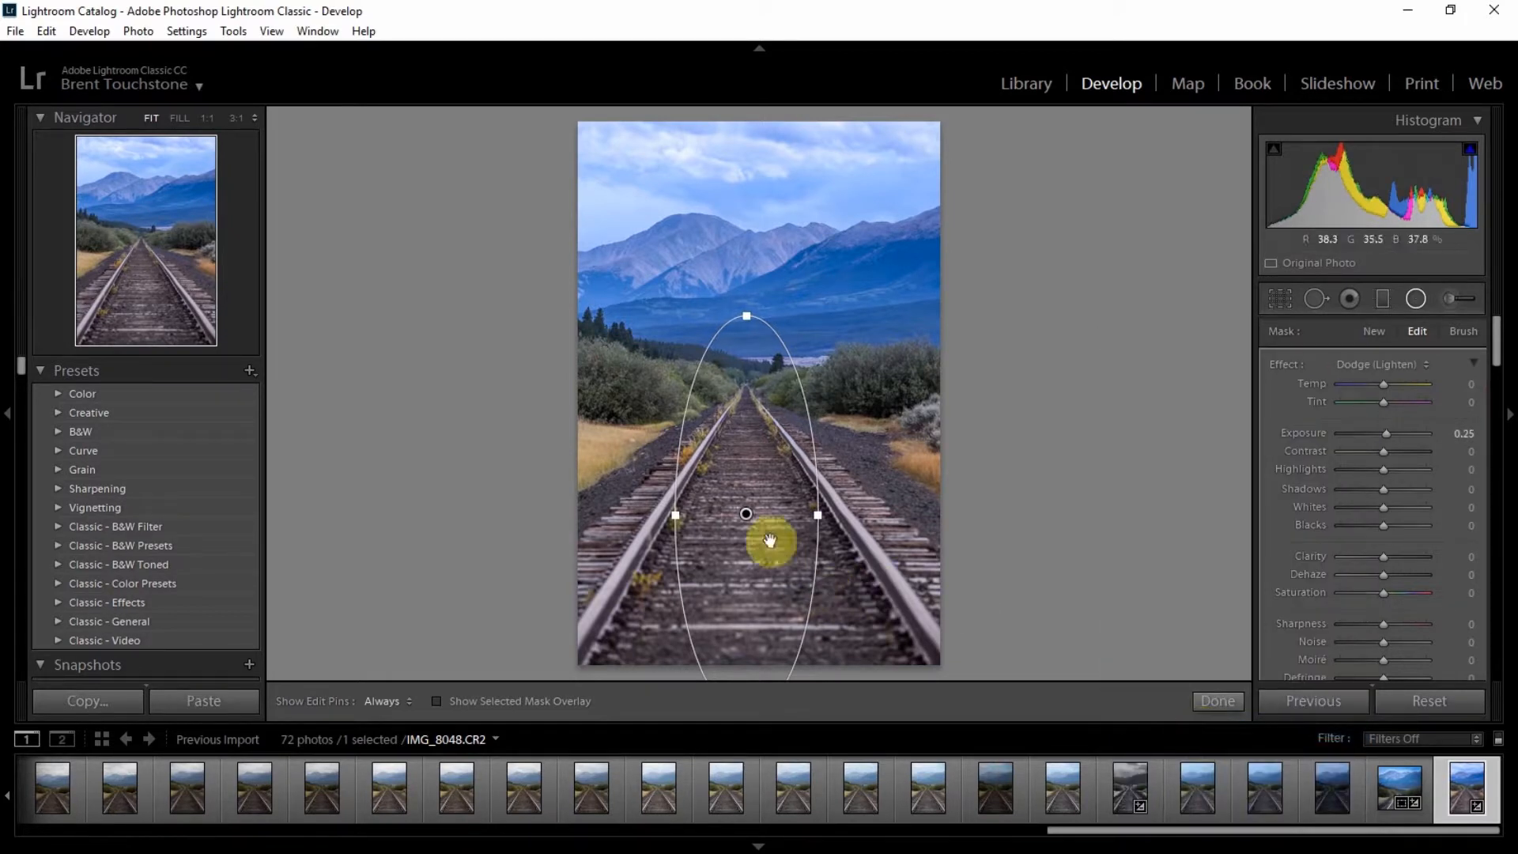
Step: Duplicate the radial filter, set the copy's temperature to 30, and finish the radial filter editing
right_click(746, 515)
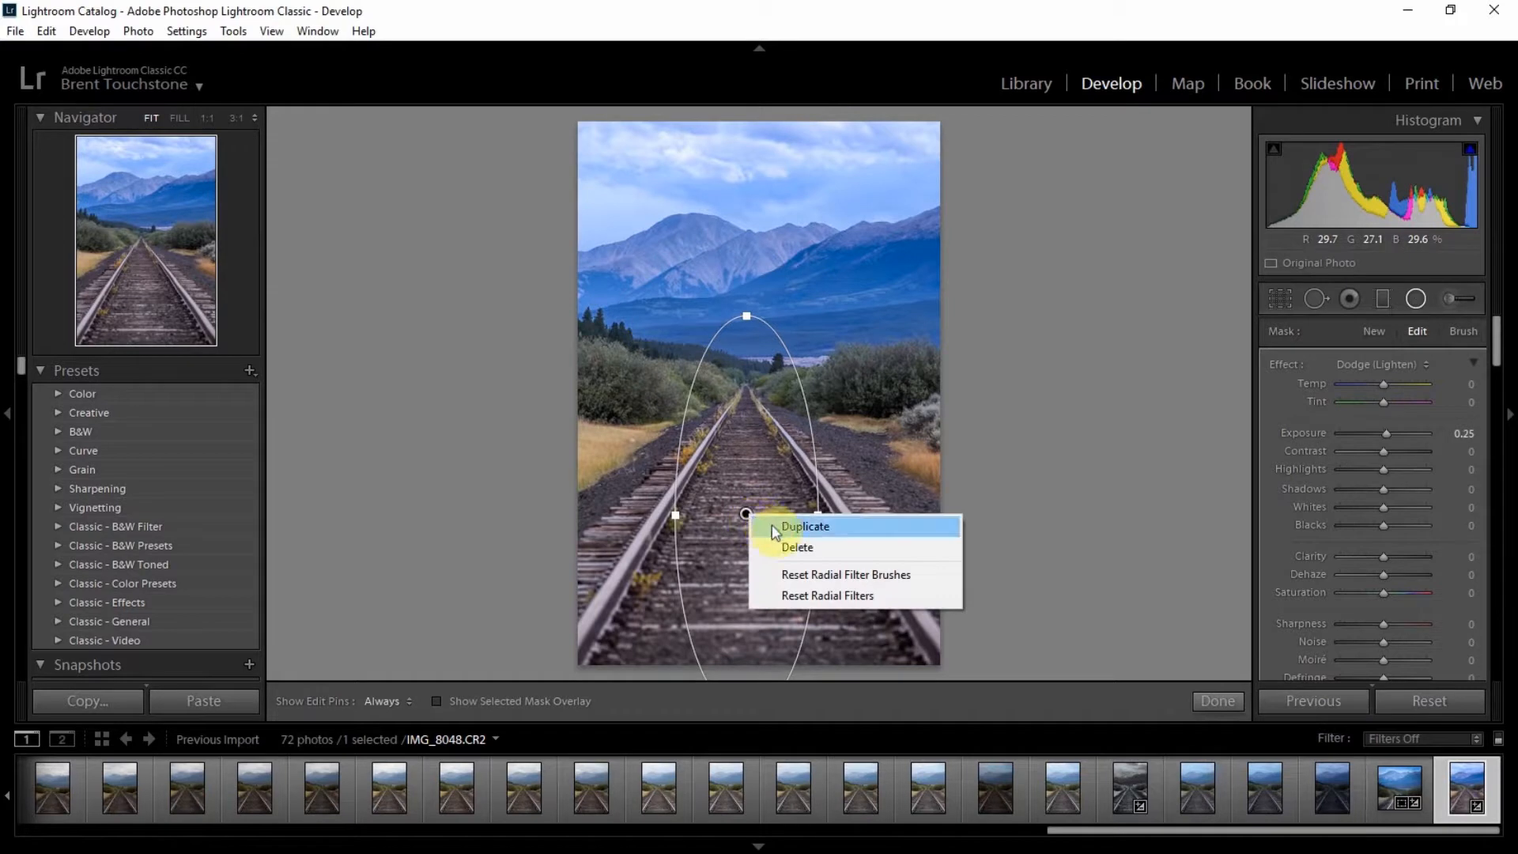
left_click(772, 526)
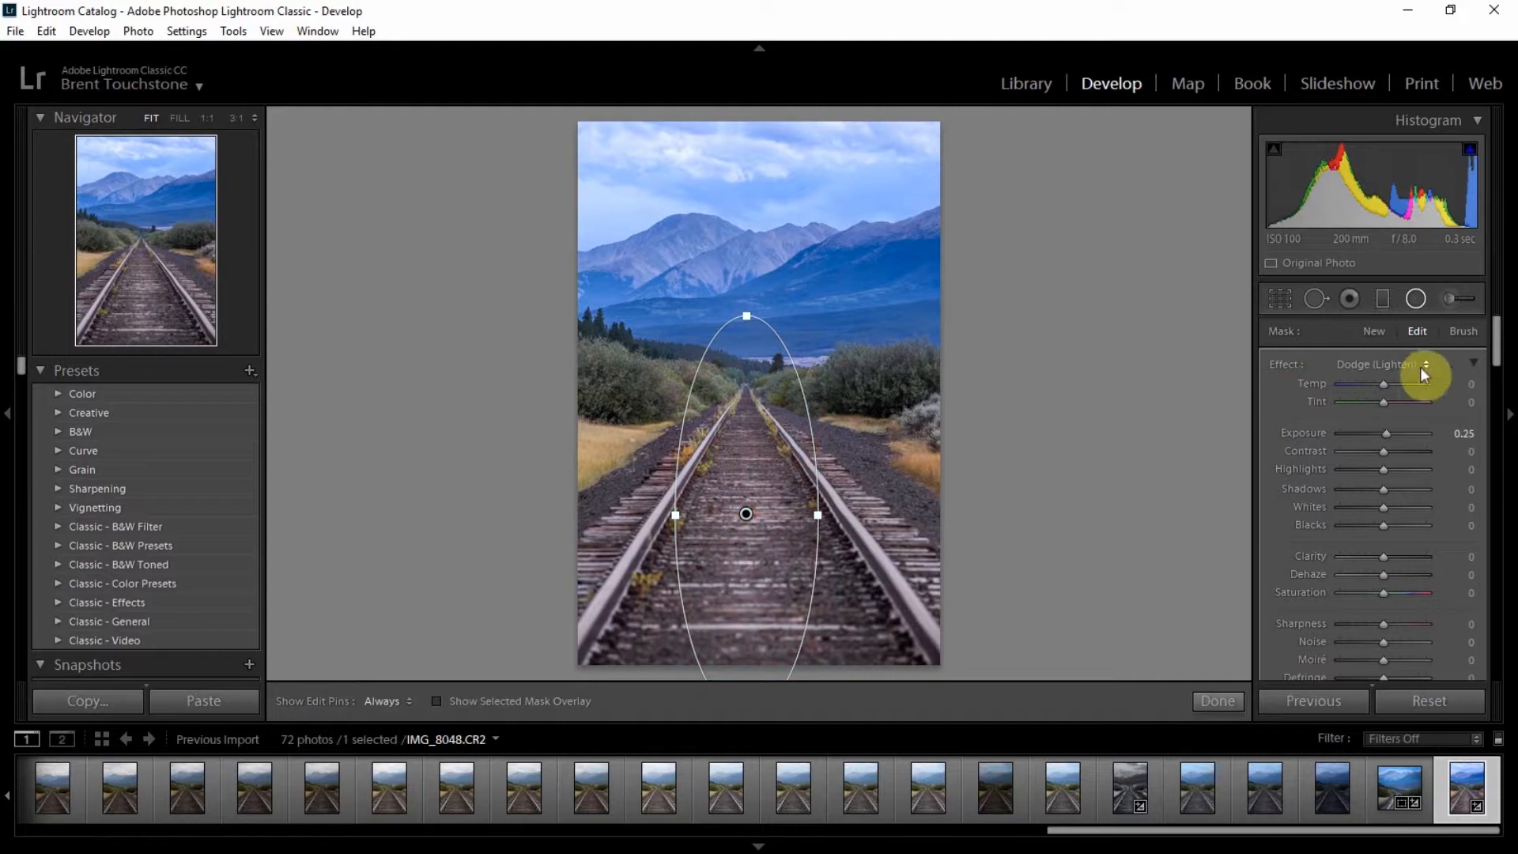
left_click_drag(1382, 381, 1392, 381)
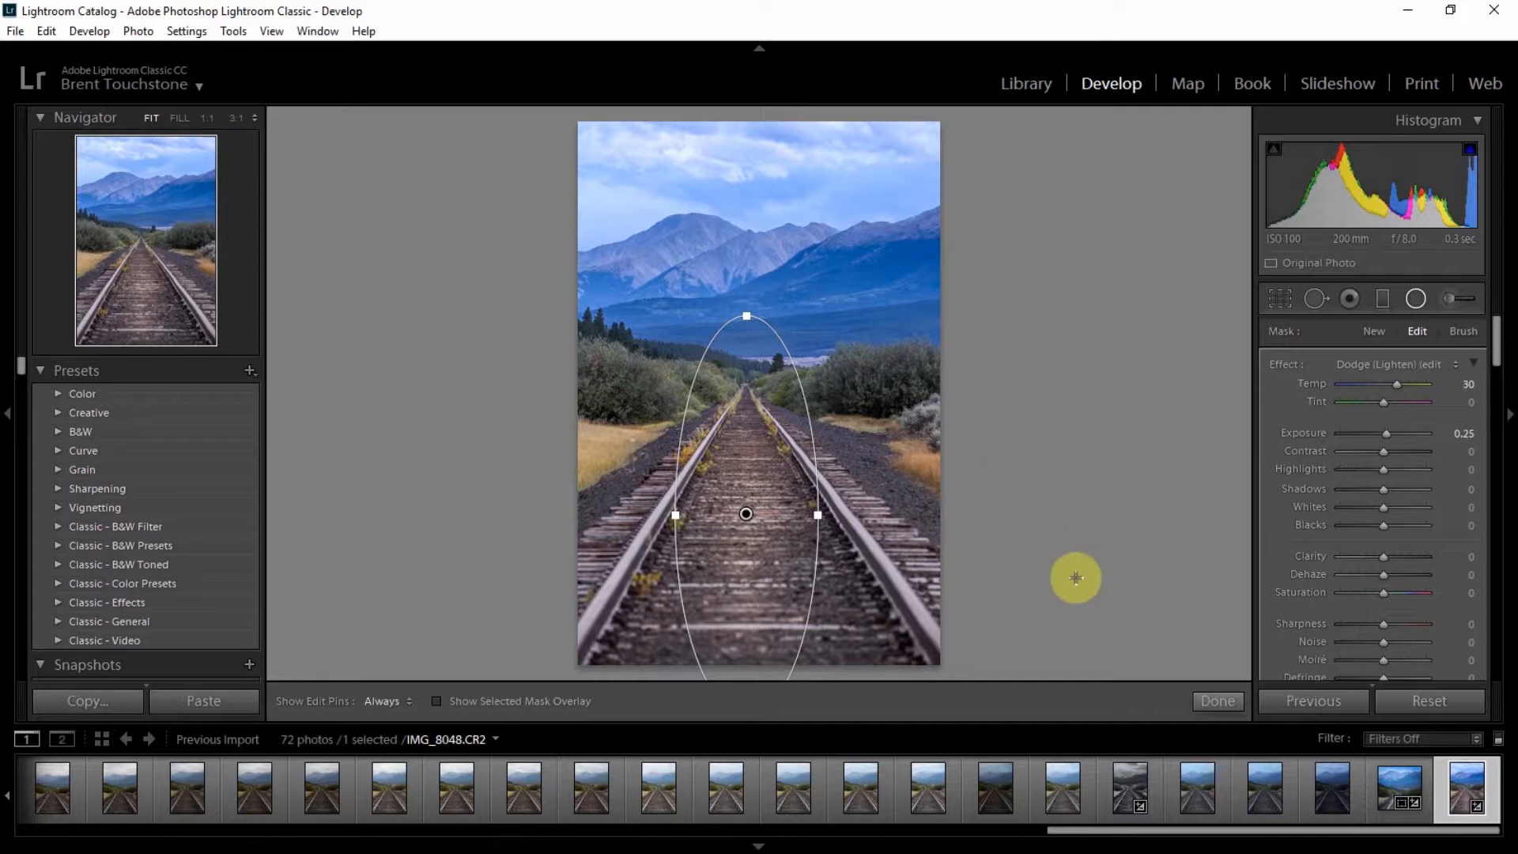
left_click(1217, 702)
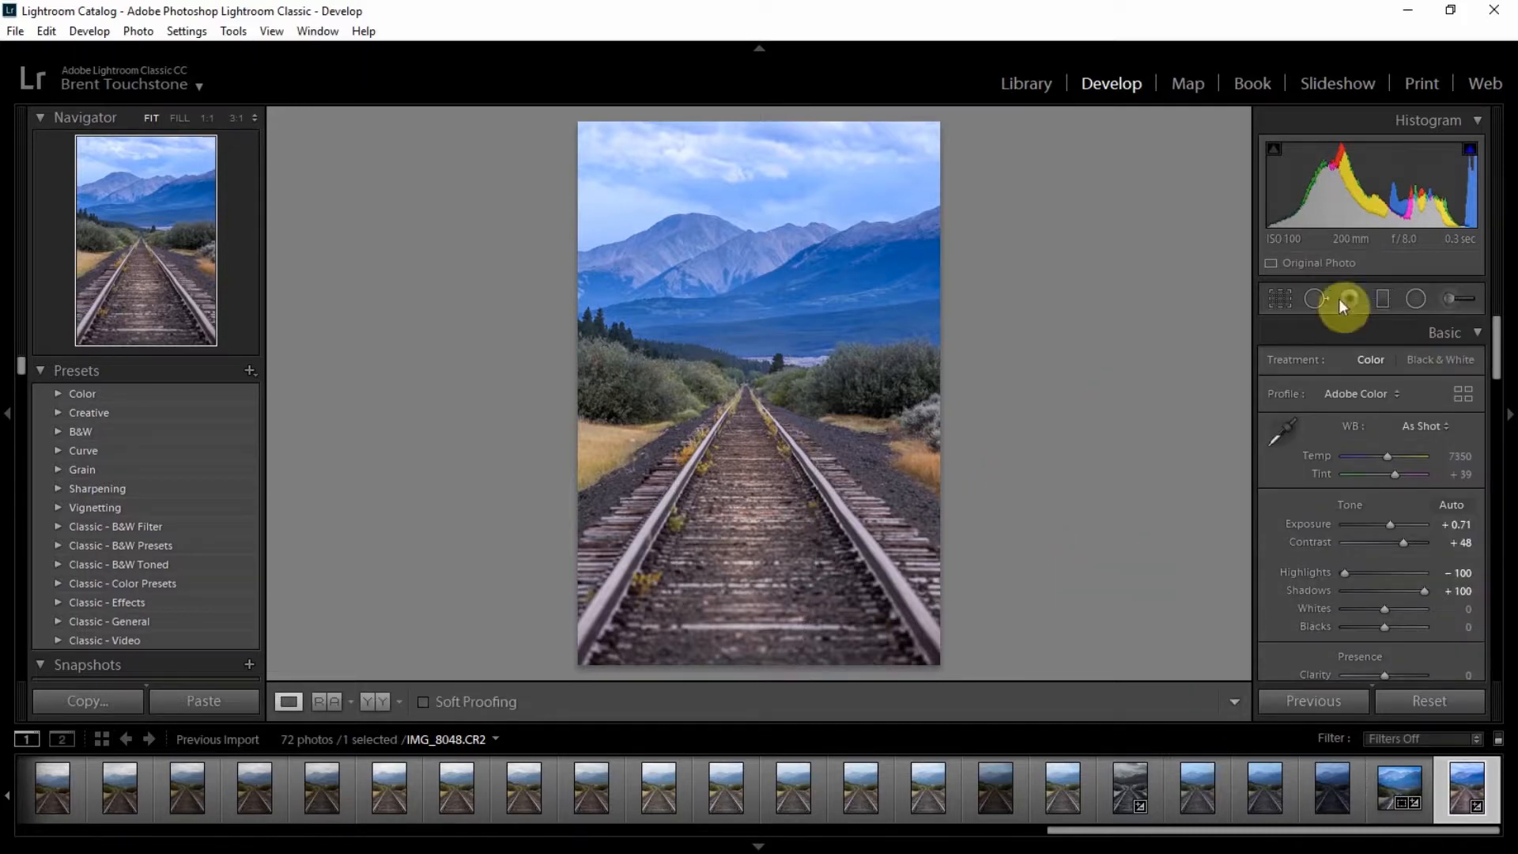
Step: Paint Dodge (Lighten) adjustment brush strokes on the tracks and bushes near the horizon
left_click(1452, 297)
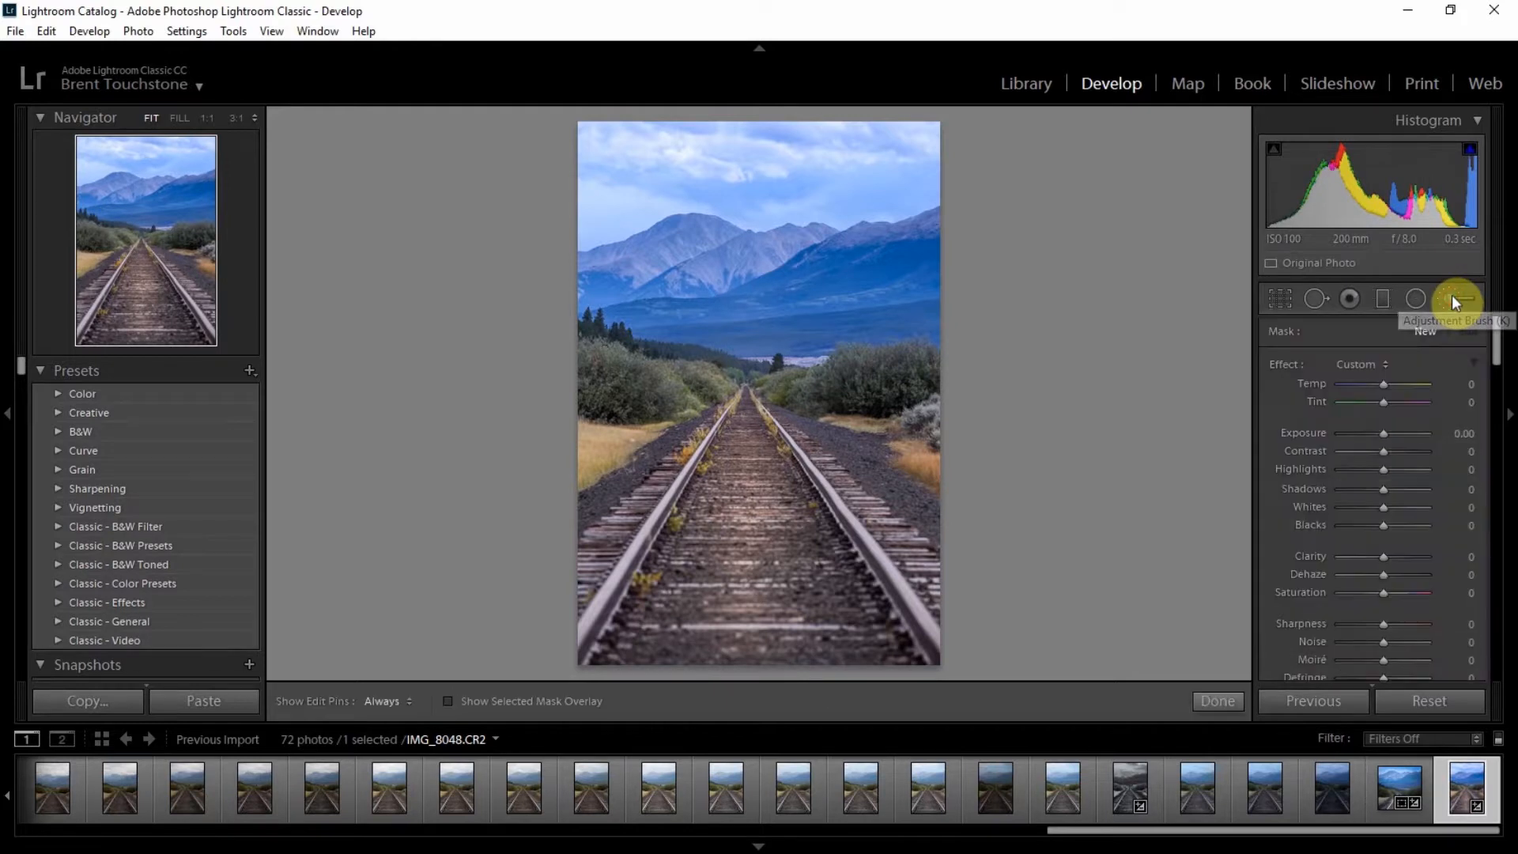
left_click(1367, 364)
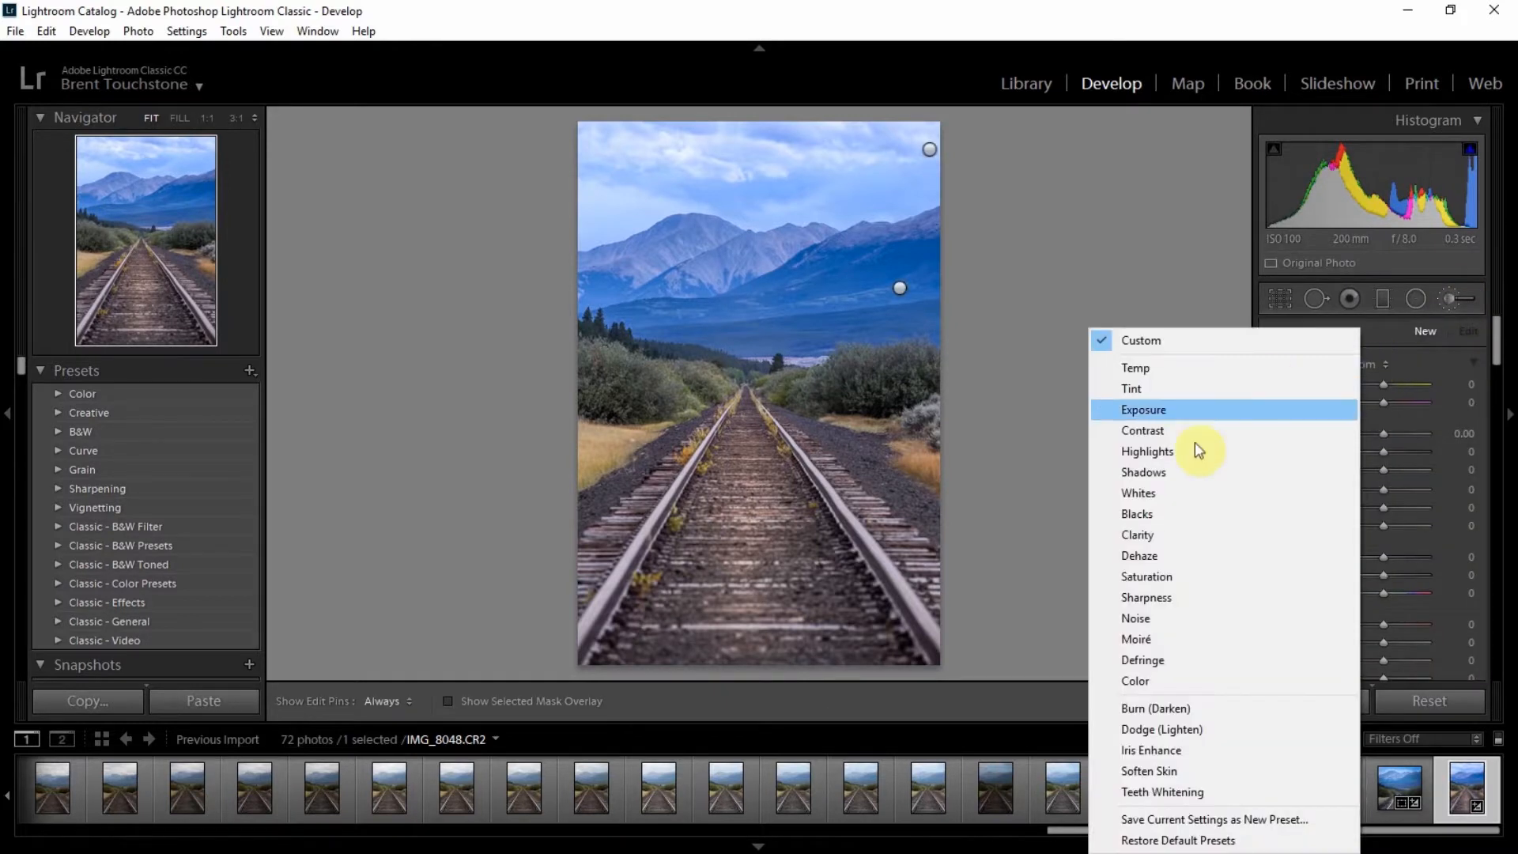
left_click(1188, 728)
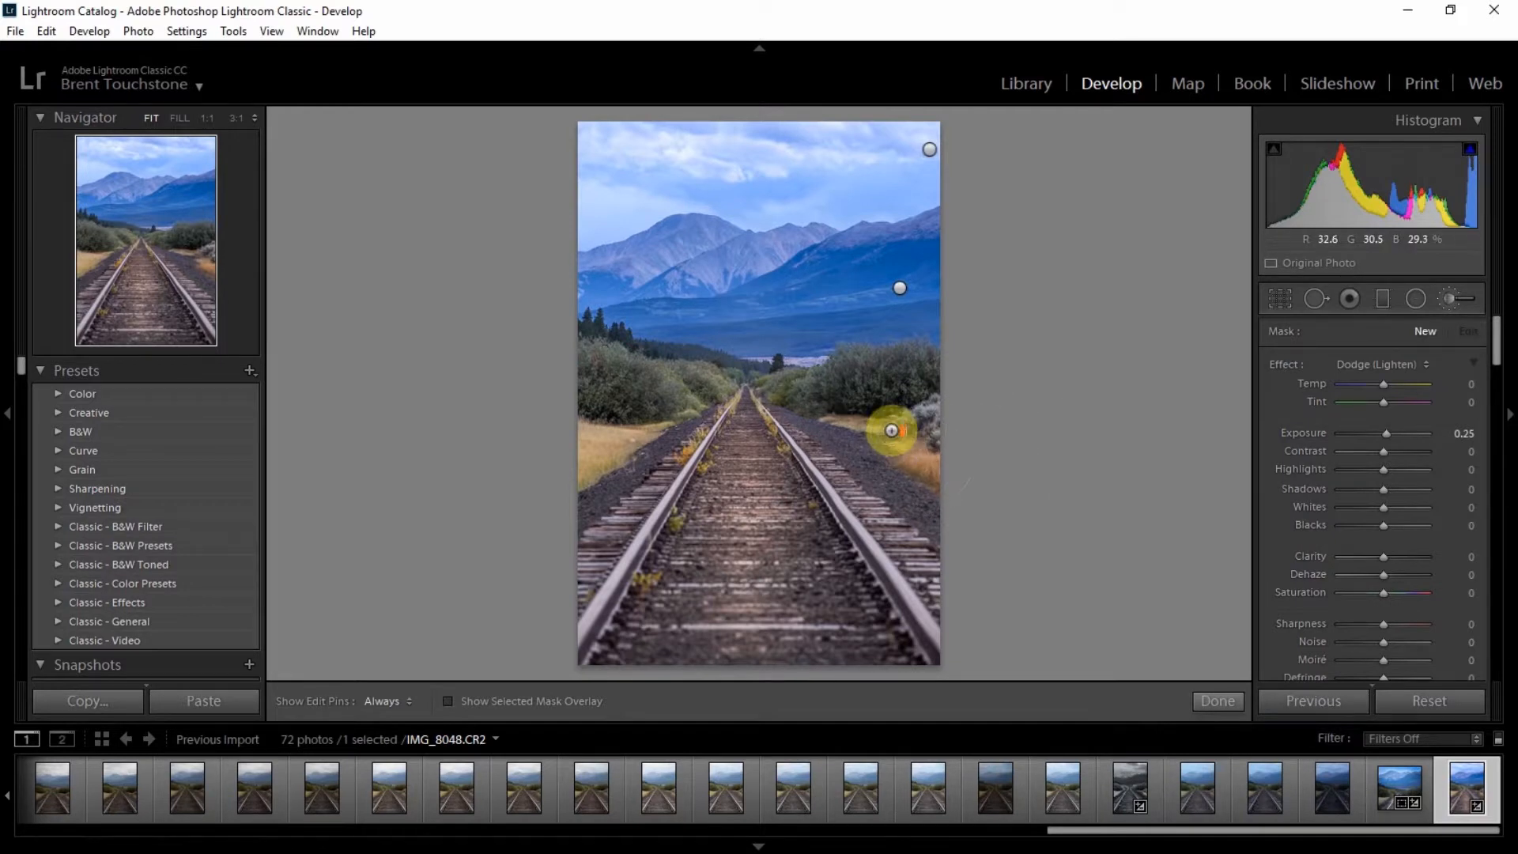
scroll(965, 397, "down", 8)
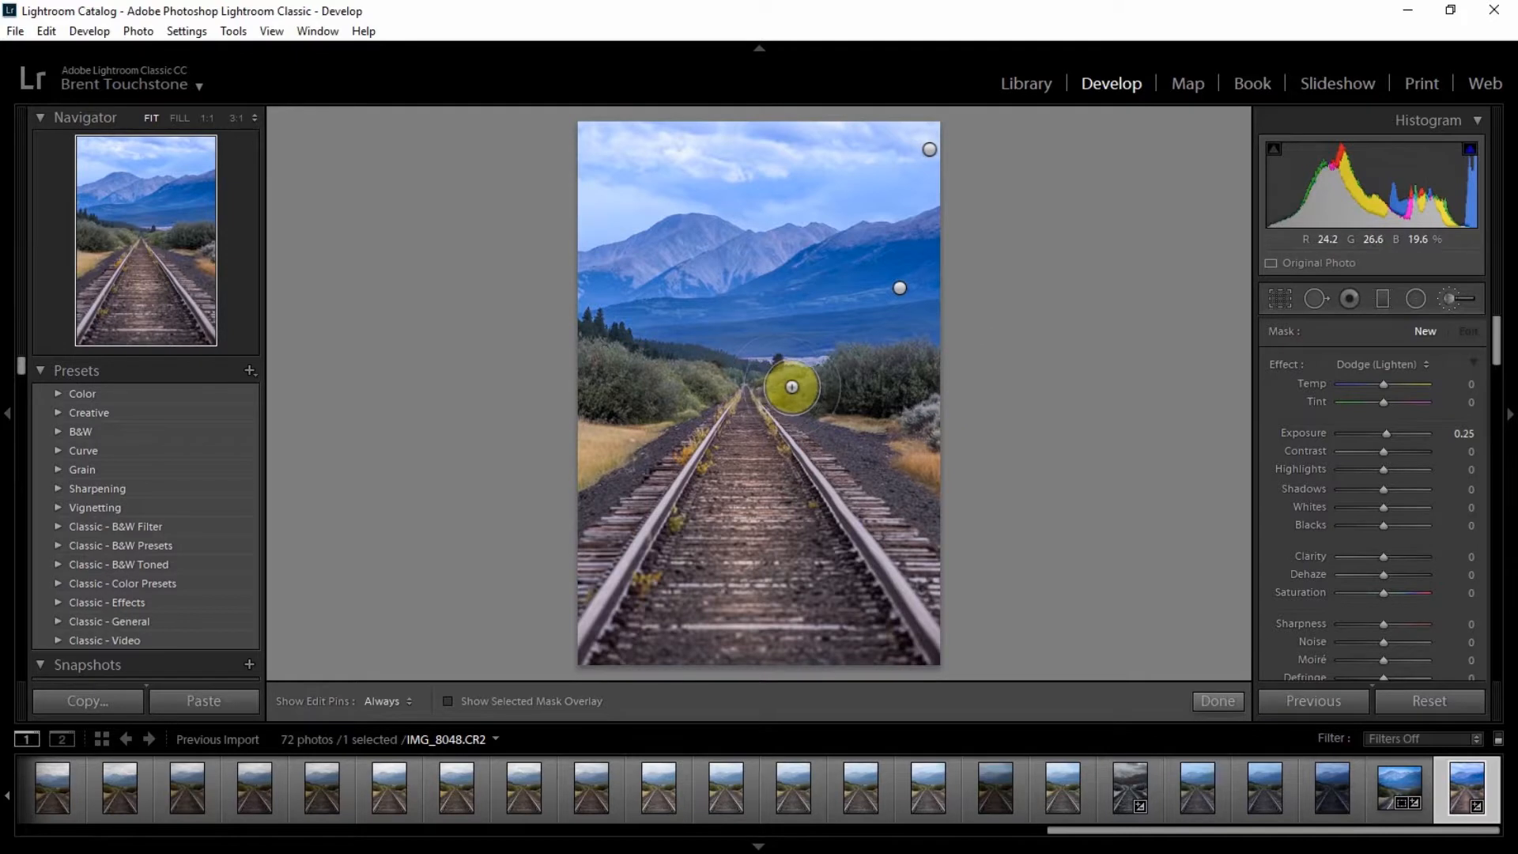
key("h")
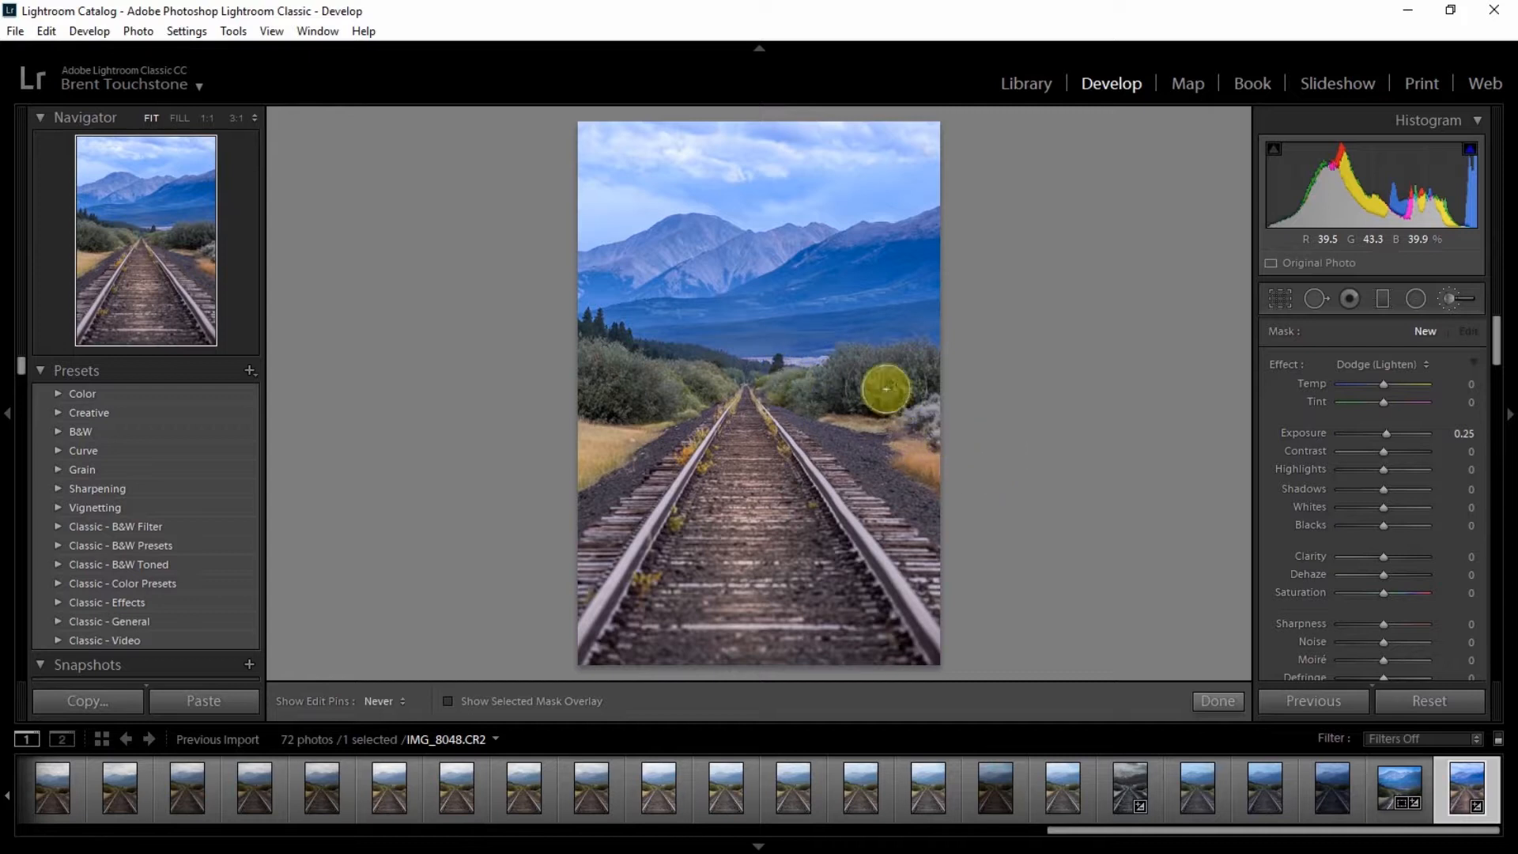
key("h")
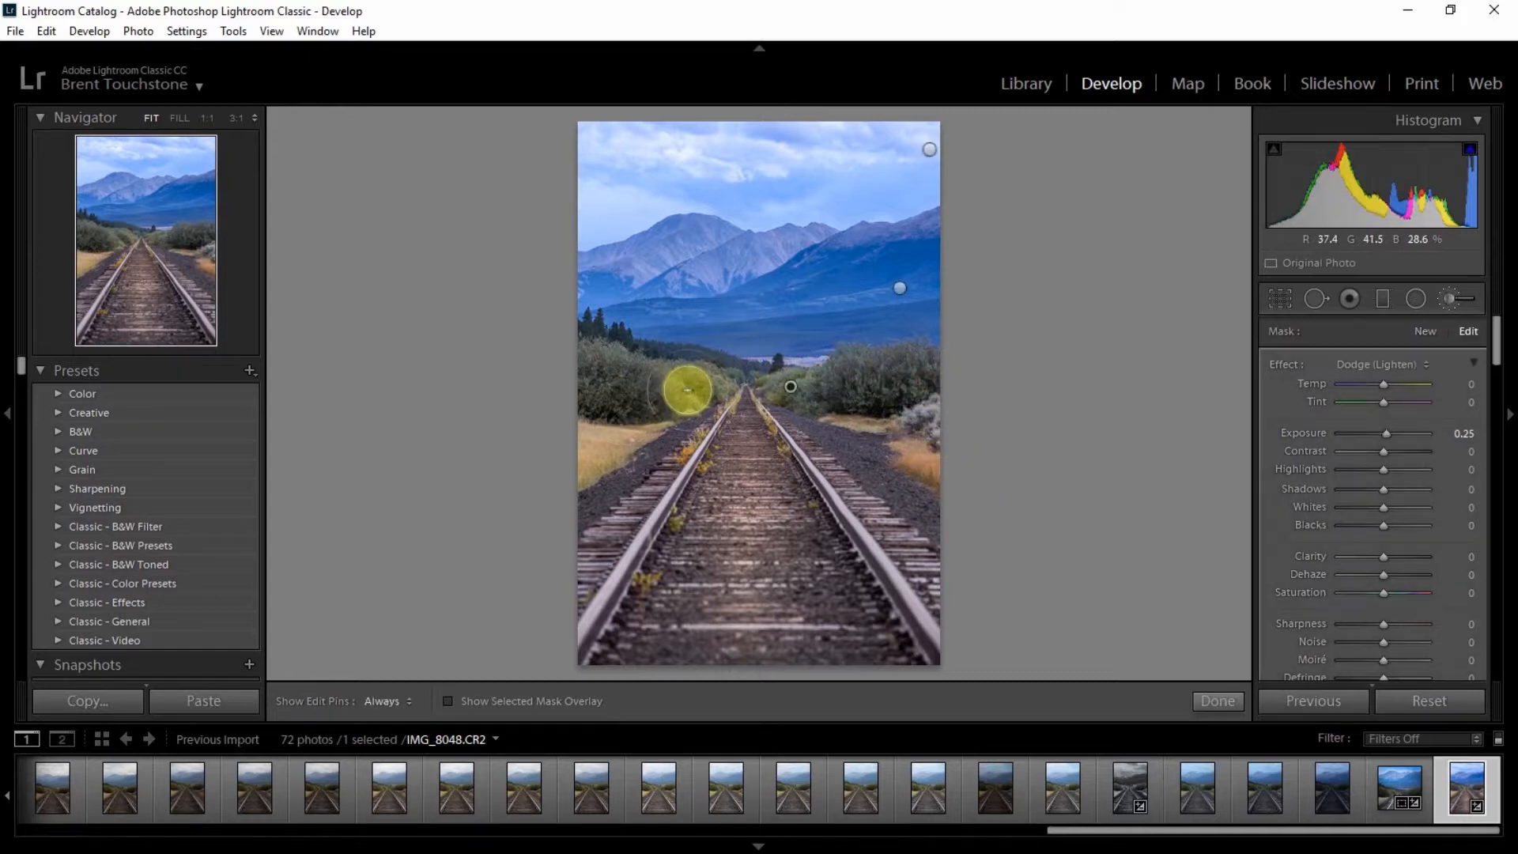
mouse_move(700, 386)
left_mouse_down()
mouse_move(572, 386)
mouse_move(619, 383)
mouse_move(557, 440)
mouse_move(661, 390)
mouse_move(709, 387)
mouse_move(570, 382)
mouse_move(663, 380)
left_mouse_up()
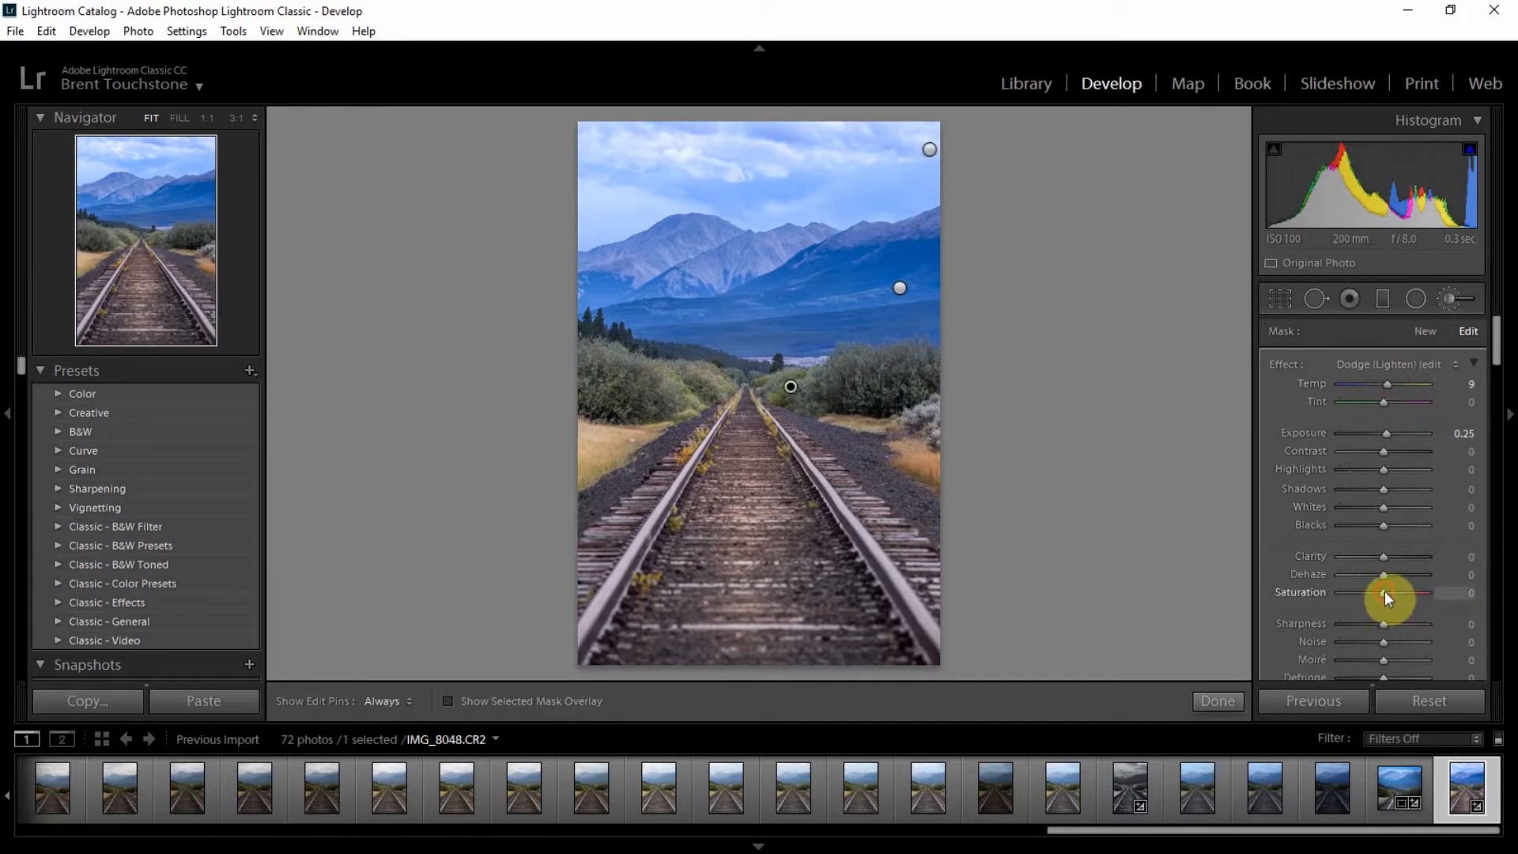
Step: Raise the brush adjustment's saturation slightly and finish the brush edits
left_click_drag(1384, 593, 1395, 594)
left_click(1217, 700)
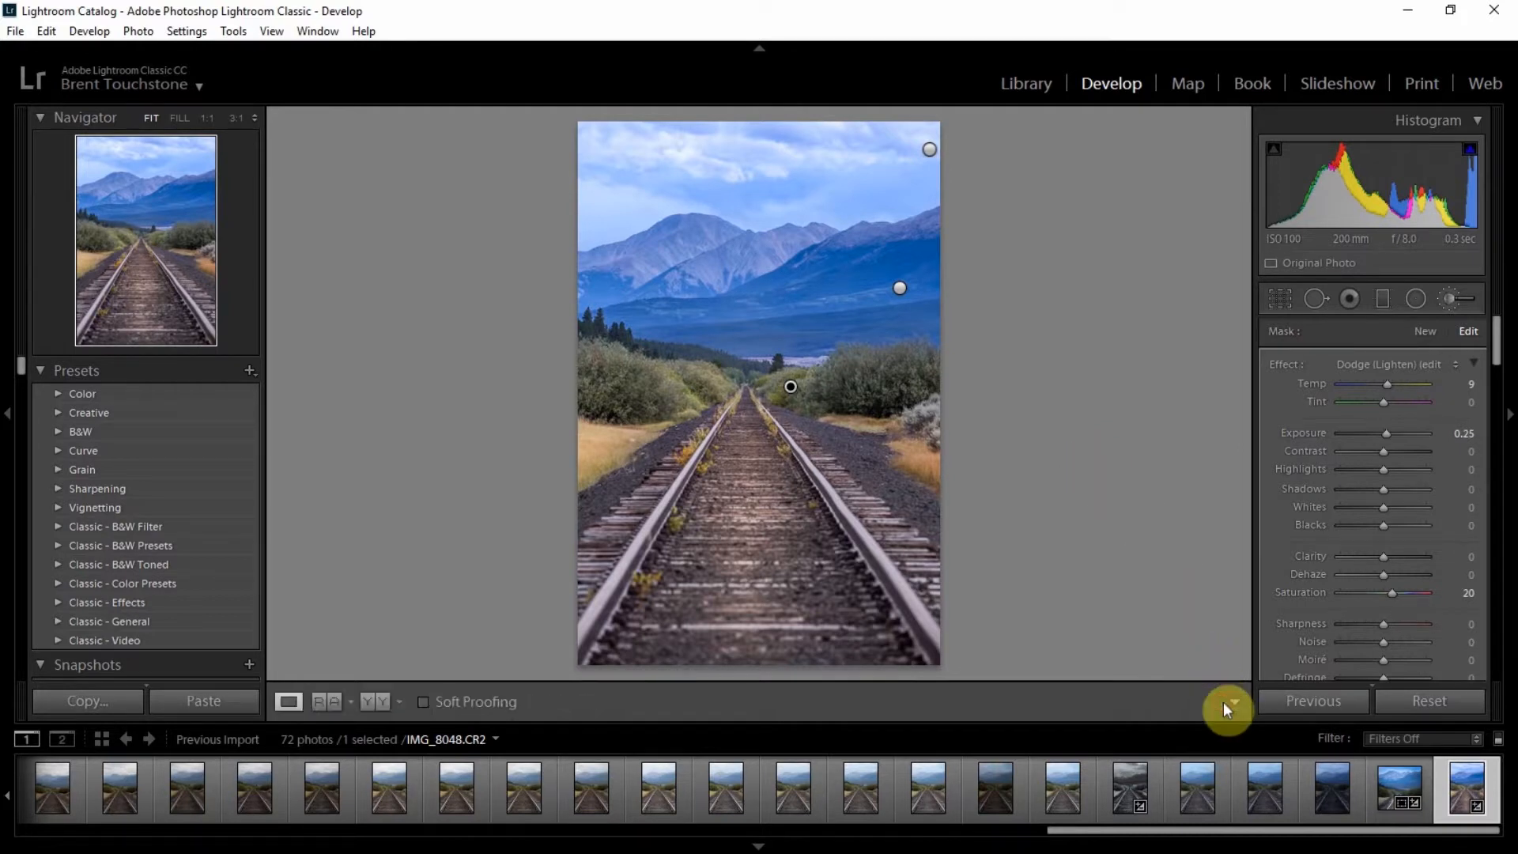
Step: Start a new Adjustment Brush with the Burn (Darken) effect and exposure at -0.17
left_click(1453, 299)
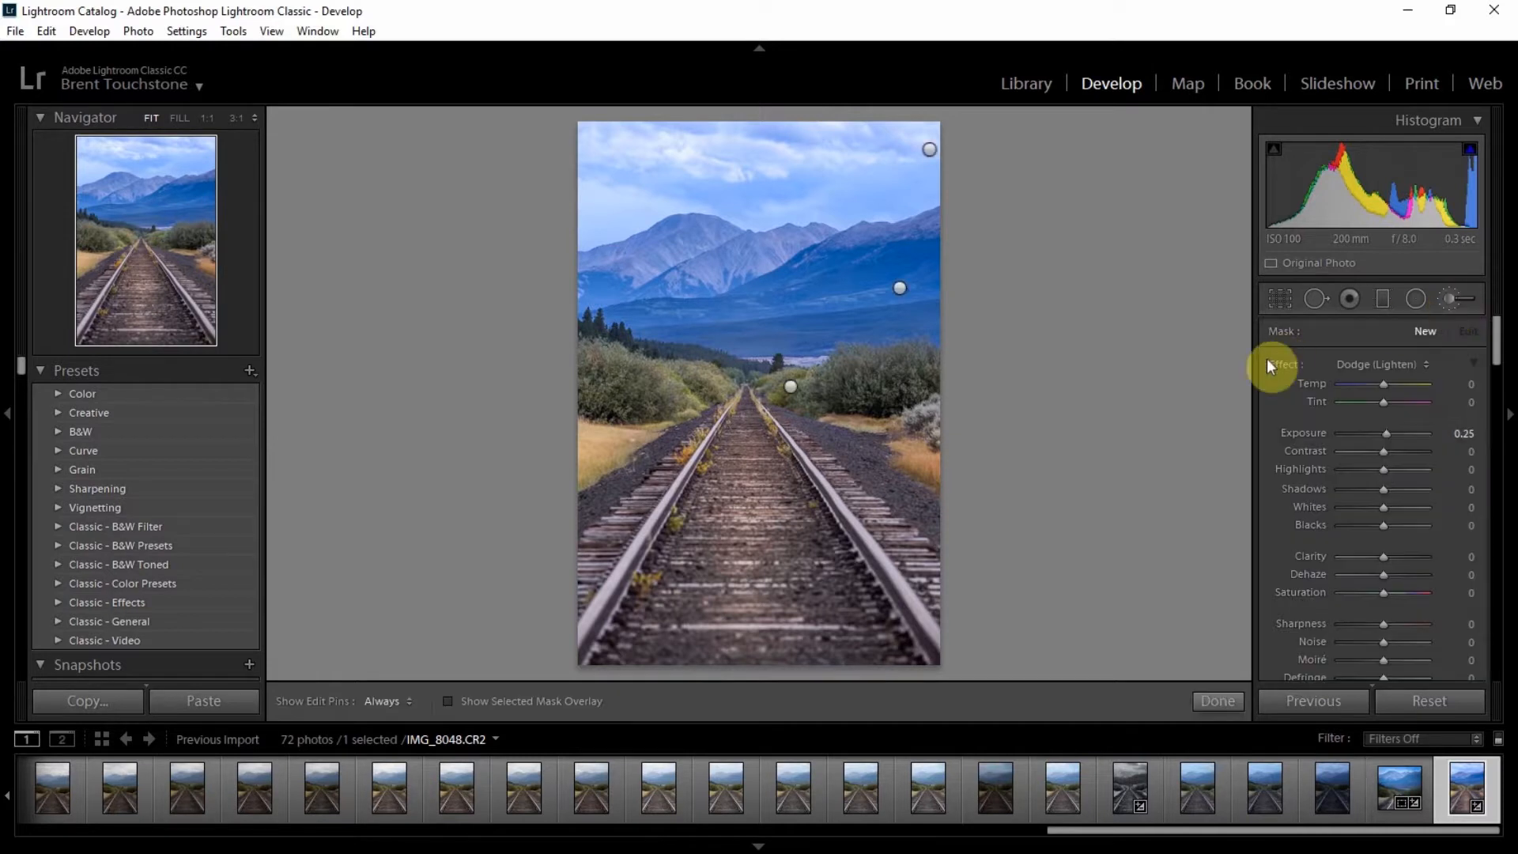
left_click(1367, 364)
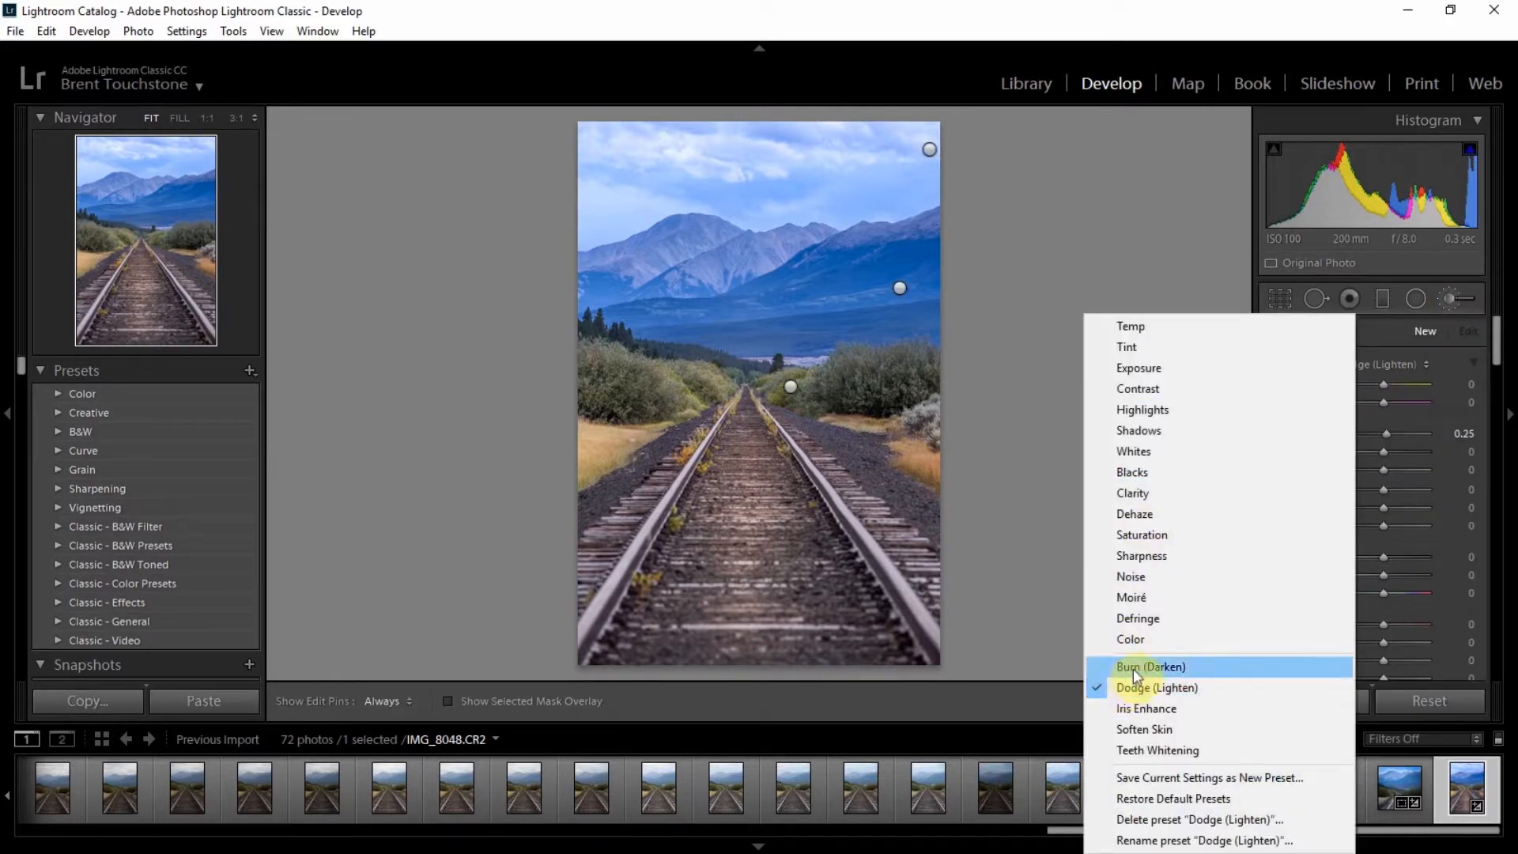
left_click(1132, 668)
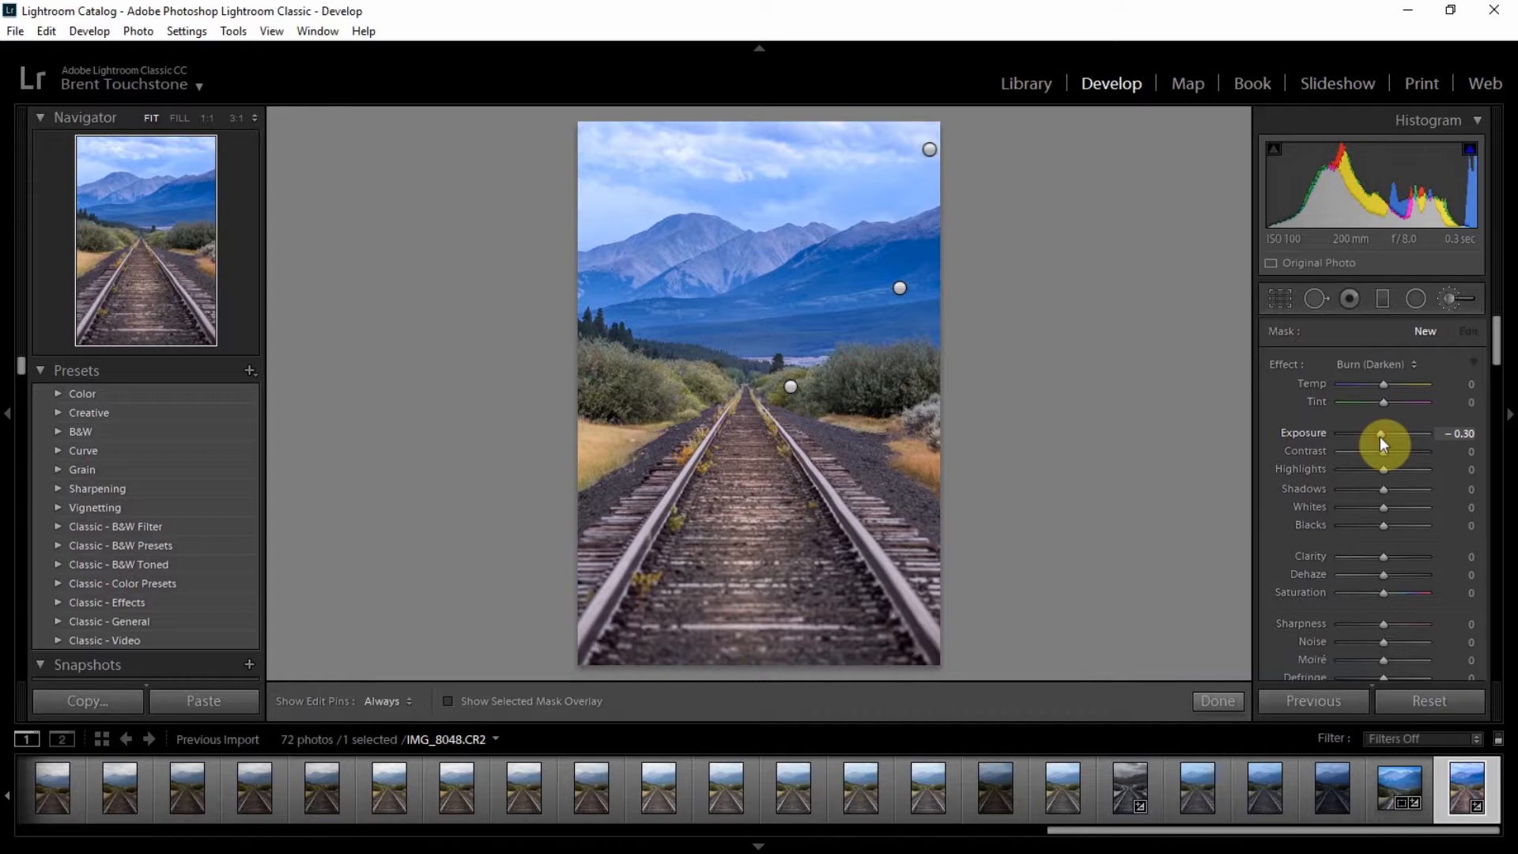
left_click_drag(1379, 435, 1382, 435)
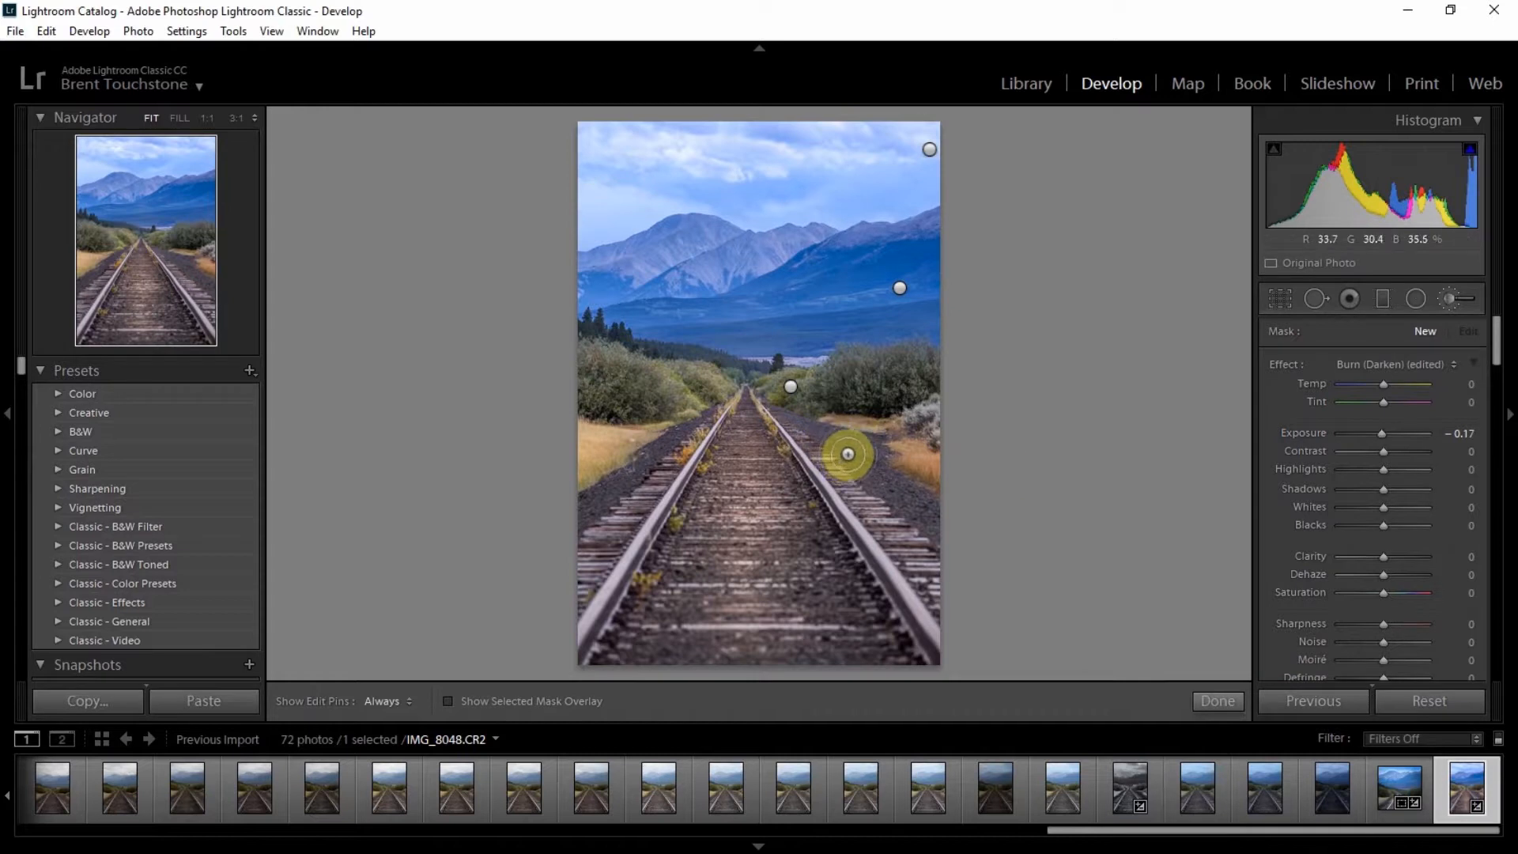
Step: Paint burn strokes over the ground on both sides of the tracks and finish the brush
key("h")
mouse_move(846, 454)
left_mouse_down()
mouse_move(940, 522)
mouse_move(833, 435)
mouse_move(862, 447)
mouse_move(789, 410)
mouse_move(952, 532)
left_mouse_up()
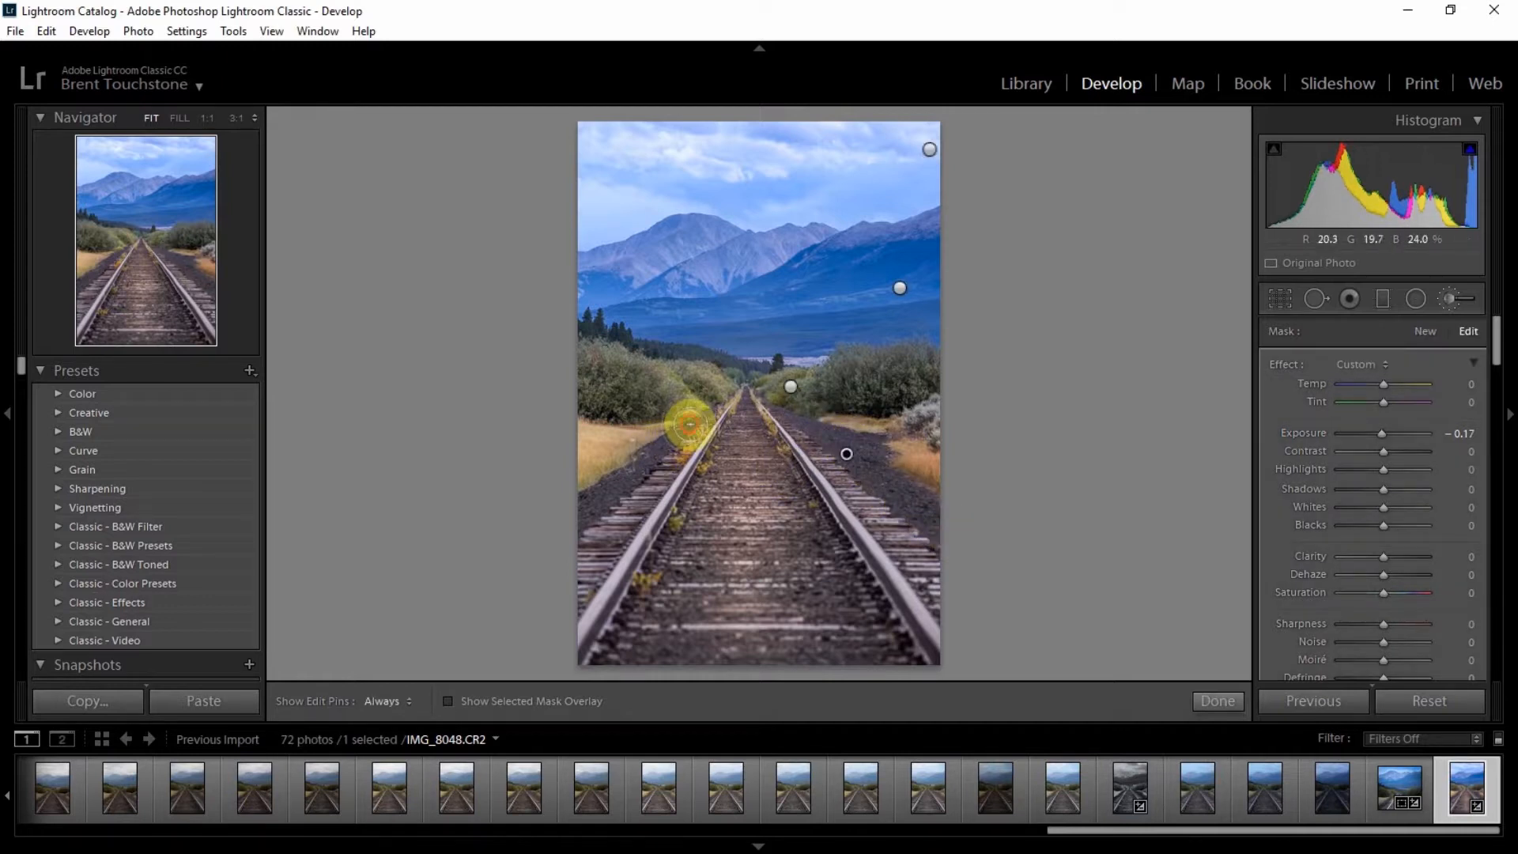
left_click_drag(690, 424, 564, 525)
left_click_drag(636, 416, 572, 405)
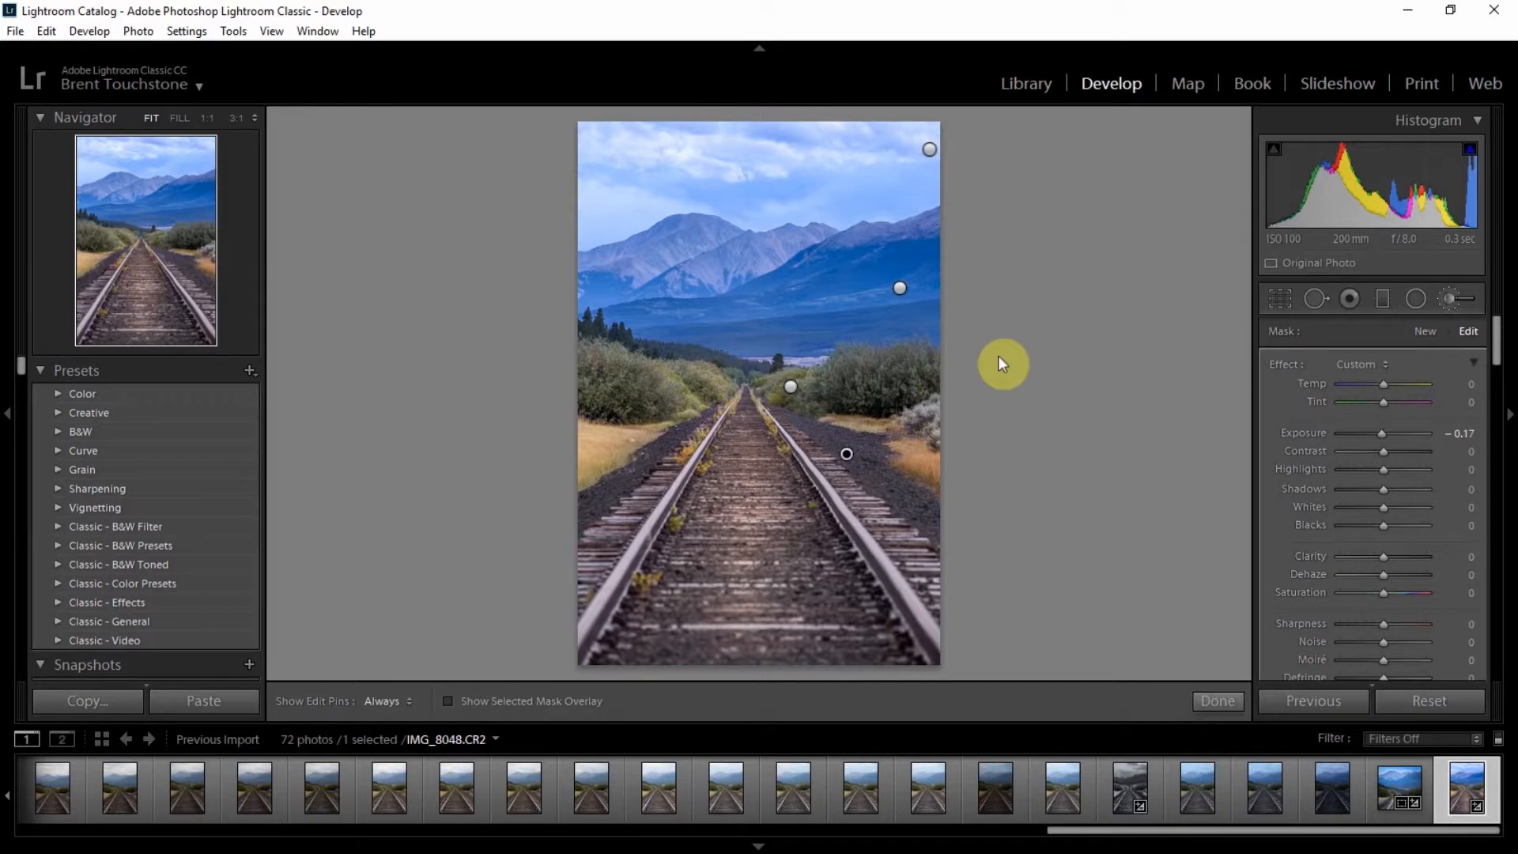
left_click(1226, 699)
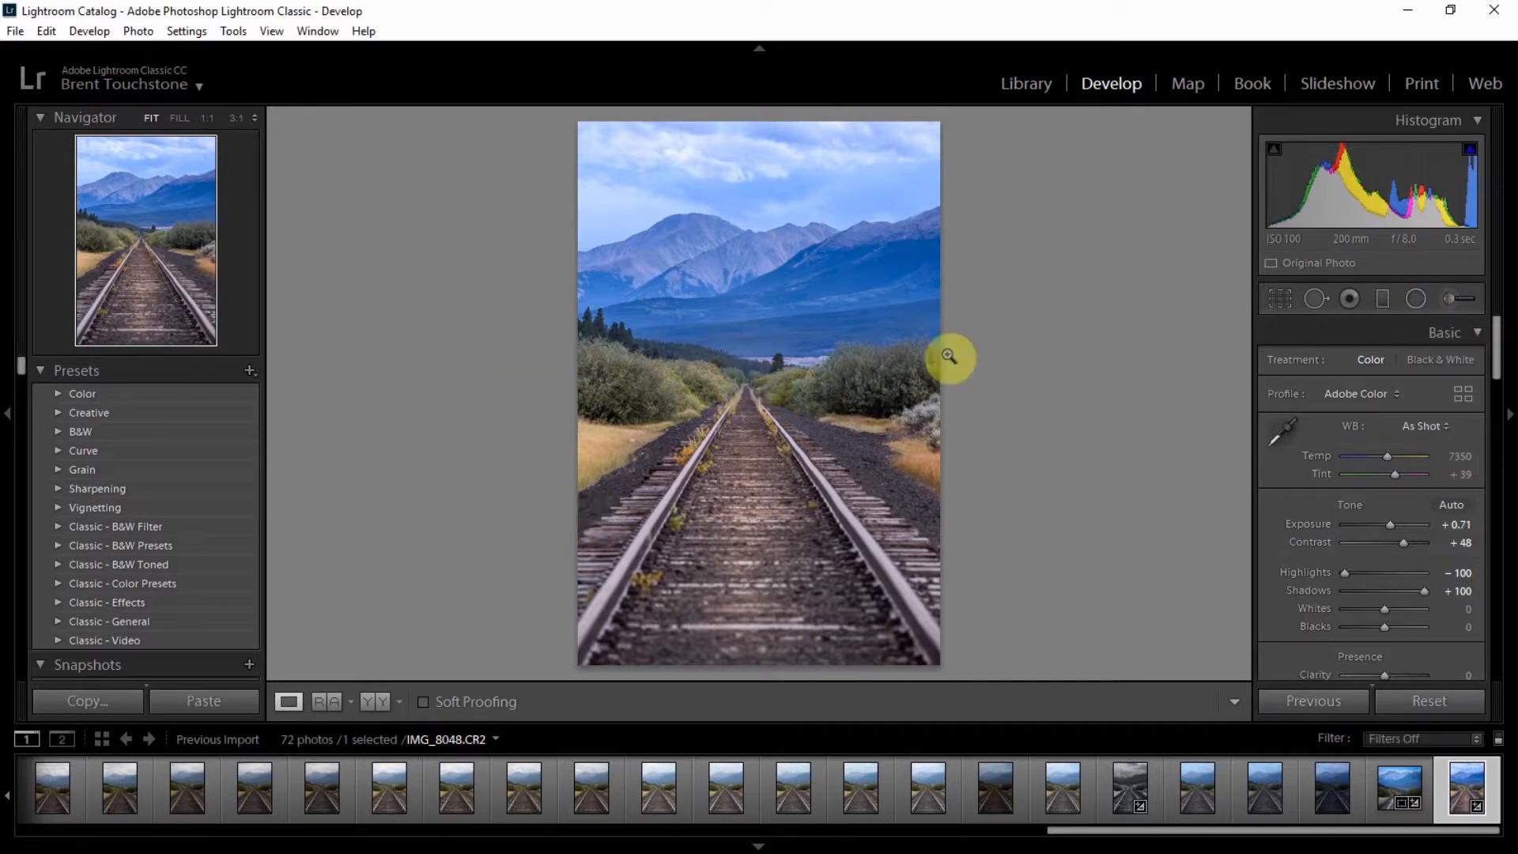
Step: Draw a large elliptical Dodge (Lighten) radial filter over the tracks and warm its temperature slightly
left_click(1413, 299)
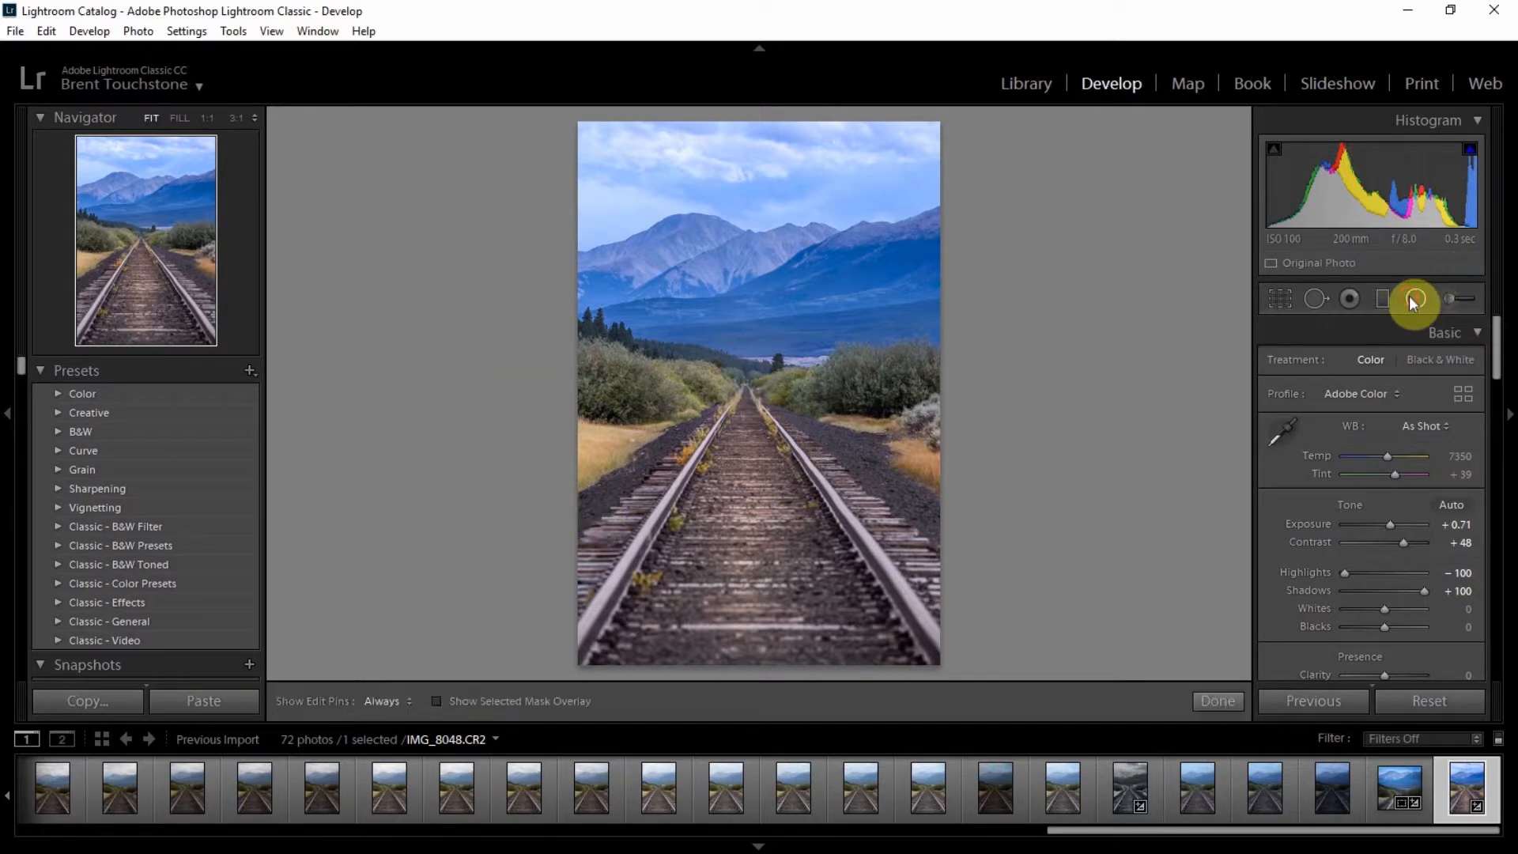
left_click_drag(715, 332, 745, 490)
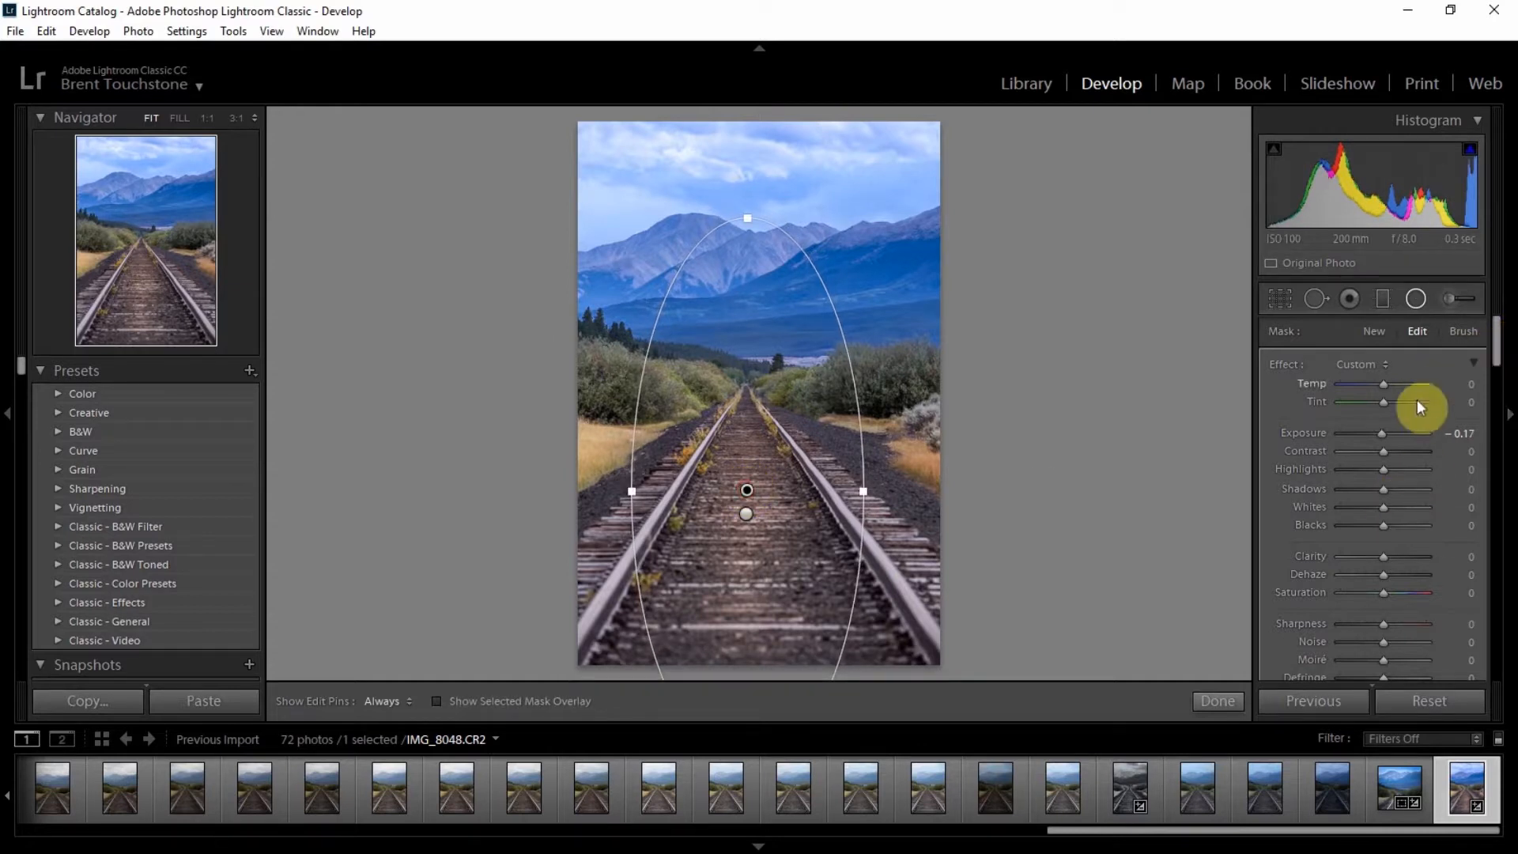
left_click(1385, 366)
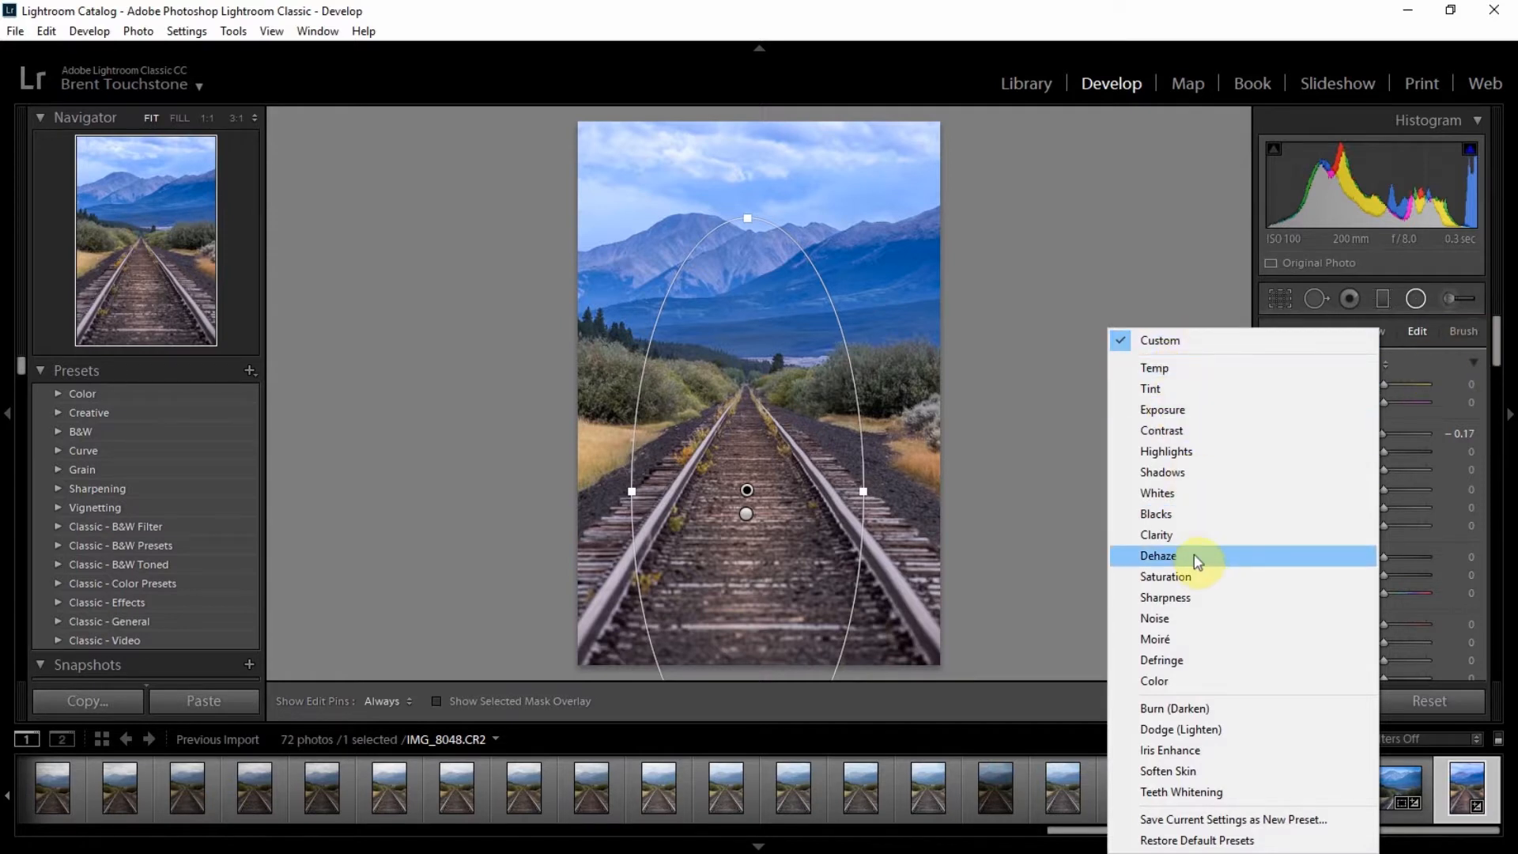
left_click(1157, 728)
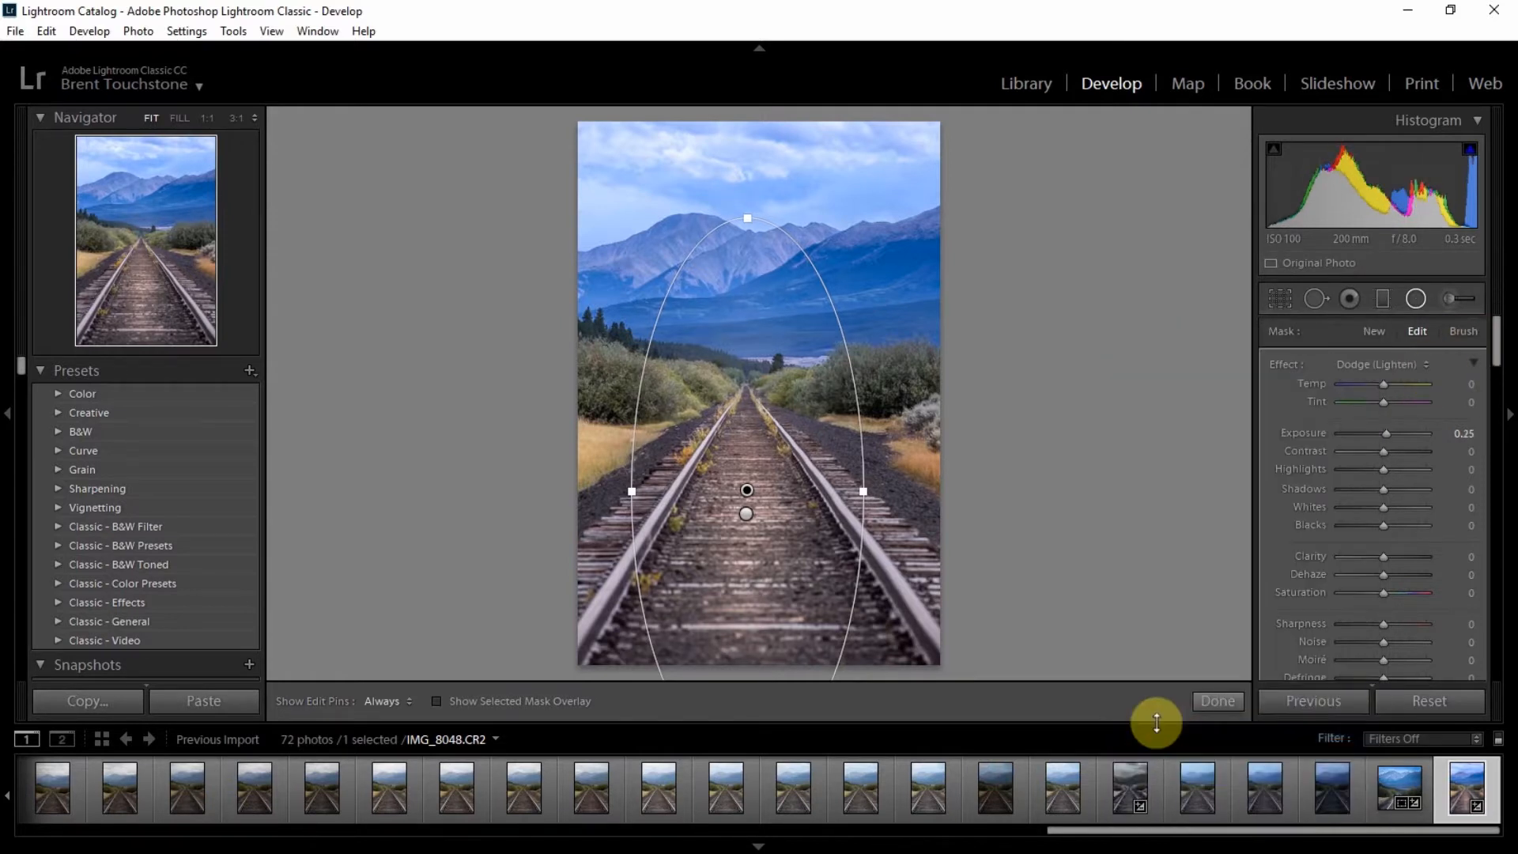
left_click_drag(1386, 382, 1392, 383)
Step: Draw a graduated filter upward over the foreground tracks with exposure 0.26 and finish it
left_click(1383, 298)
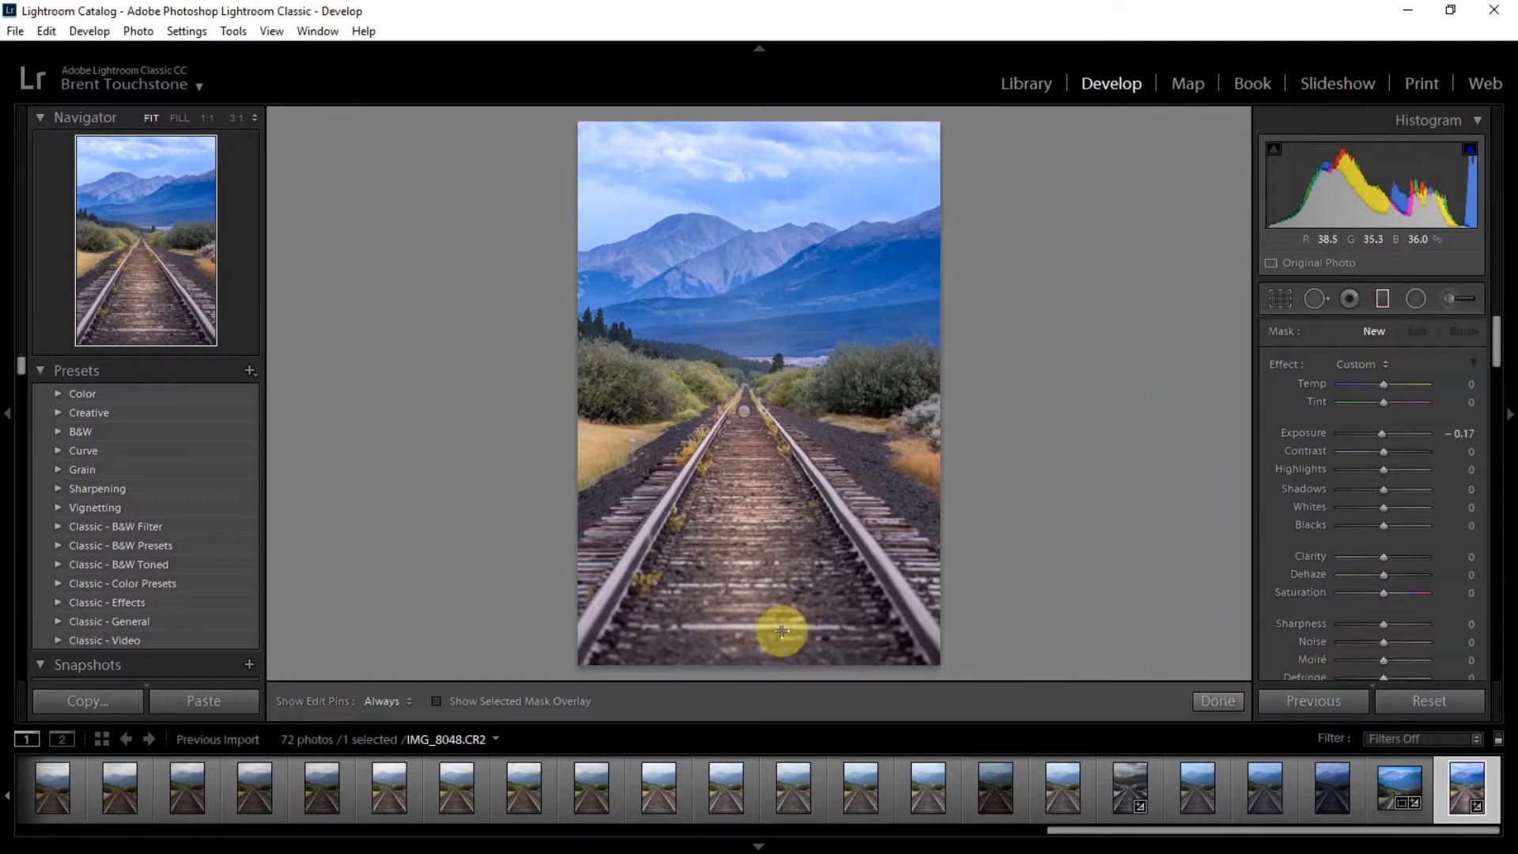
left_click_drag(765, 694, 768, 496)
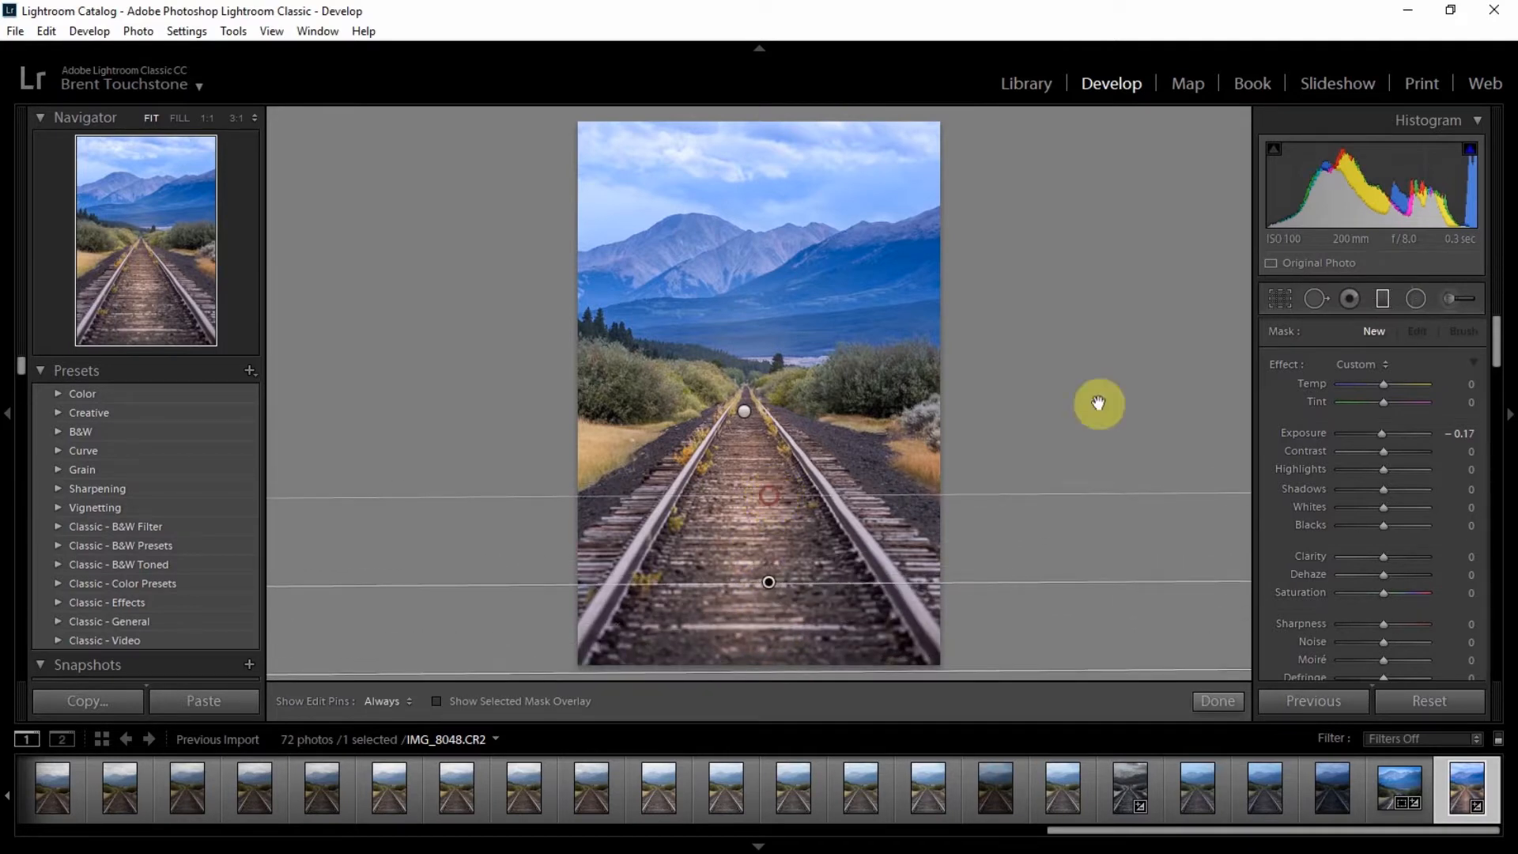
left_click_drag(1382, 434, 1386, 434)
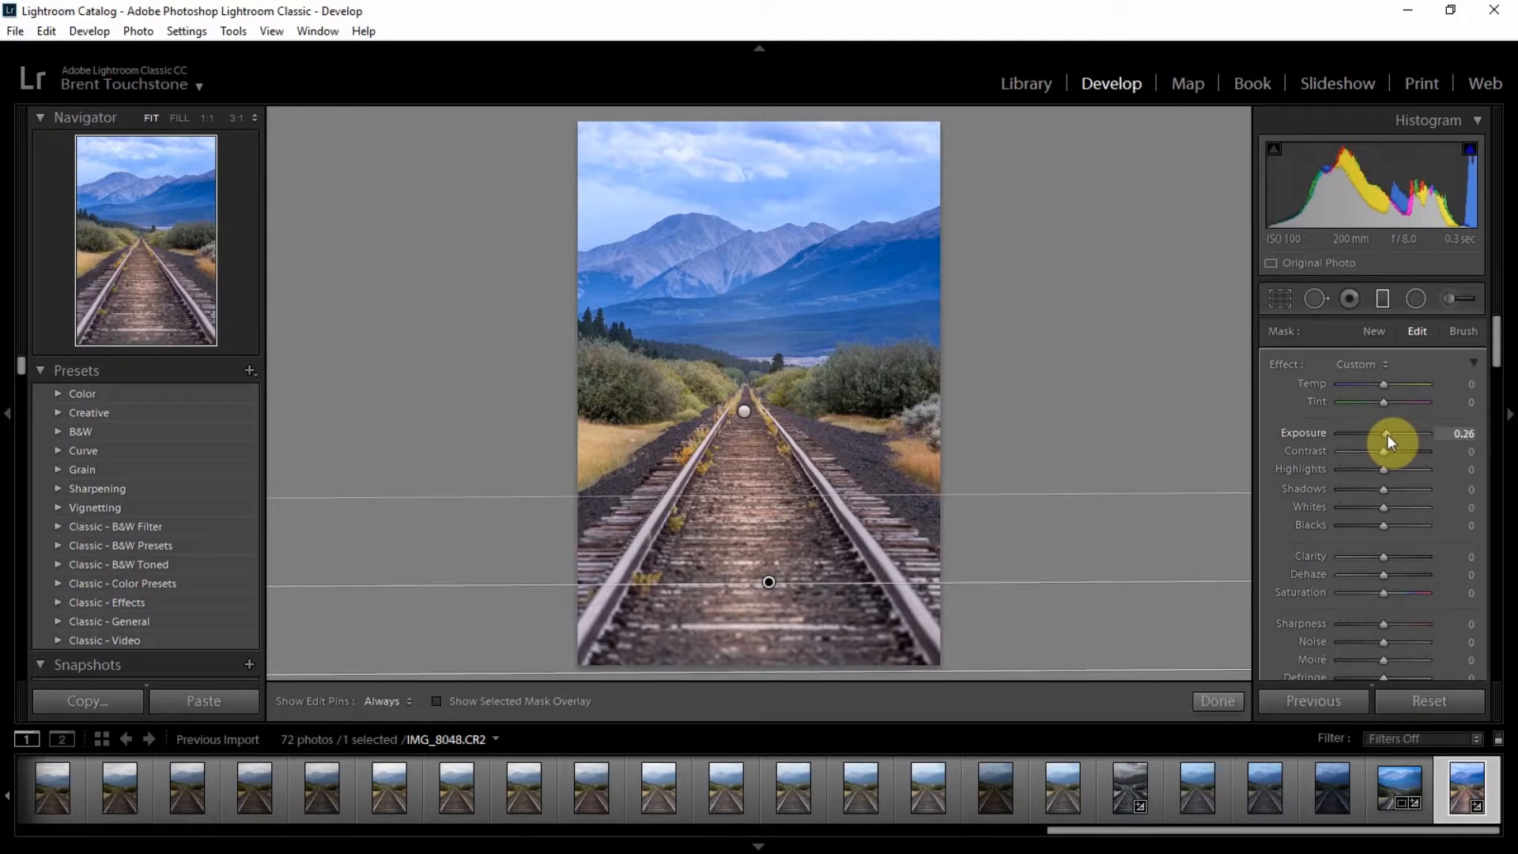
left_click(1222, 703)
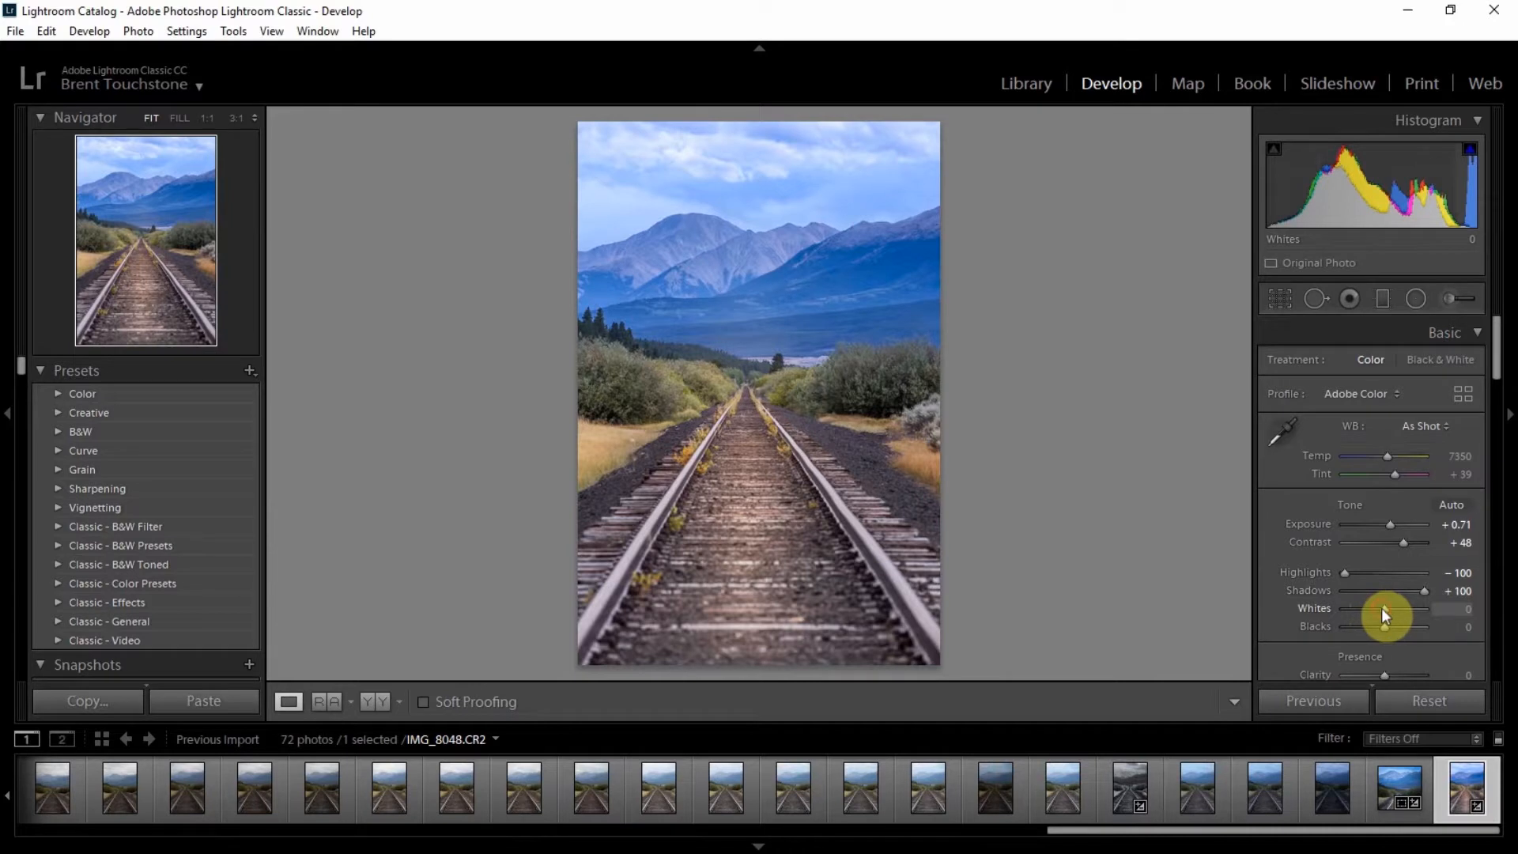
Step: Set Whites to +36 and Blacks to -7 in the basic tone settings
left_click_drag(1384, 609, 1397, 608)
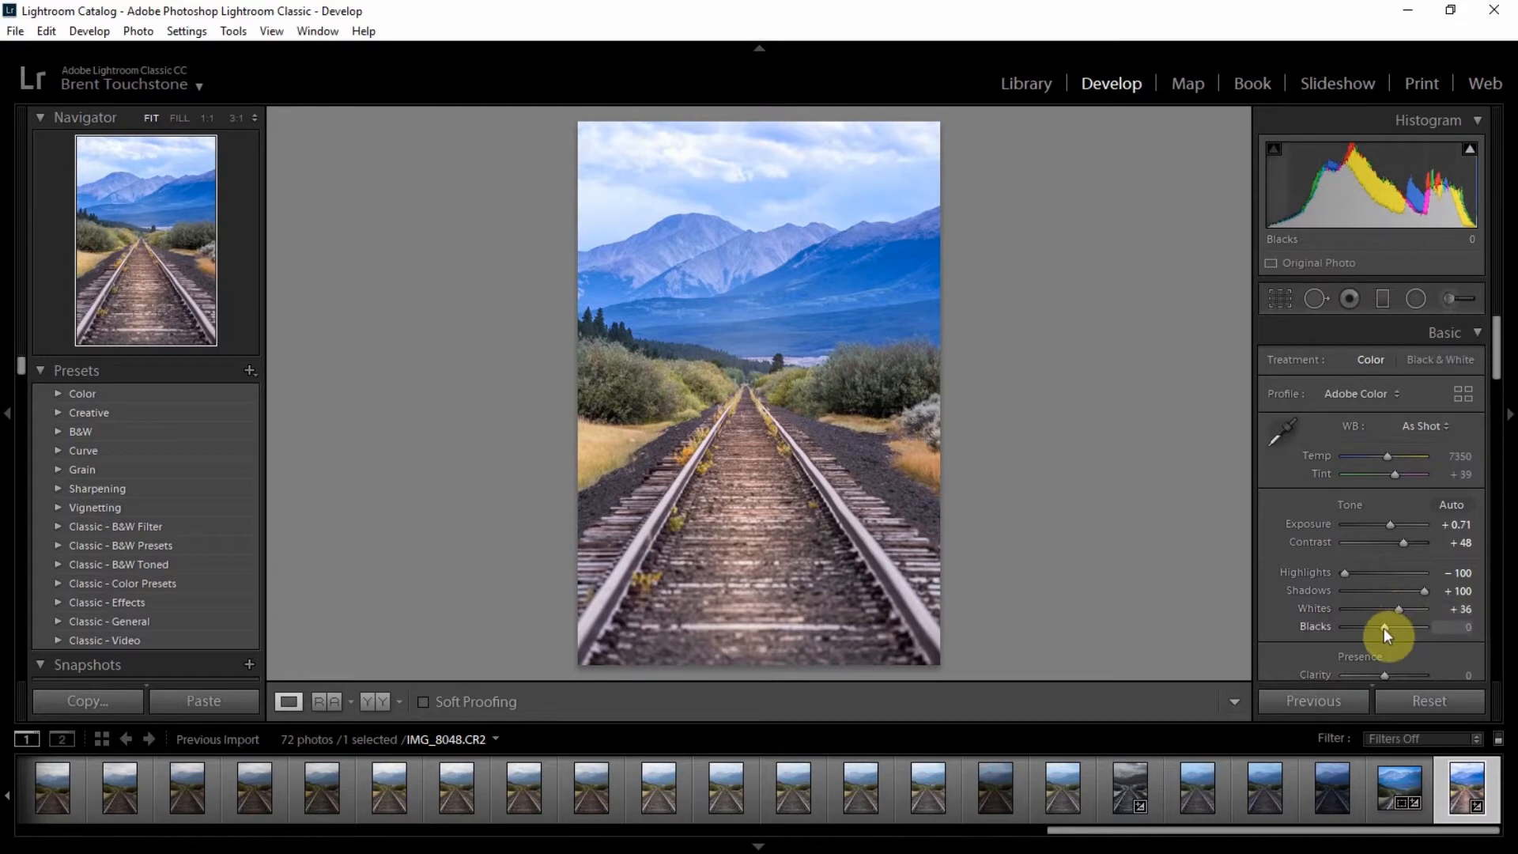
left_click_drag(1382, 627, 1382, 628)
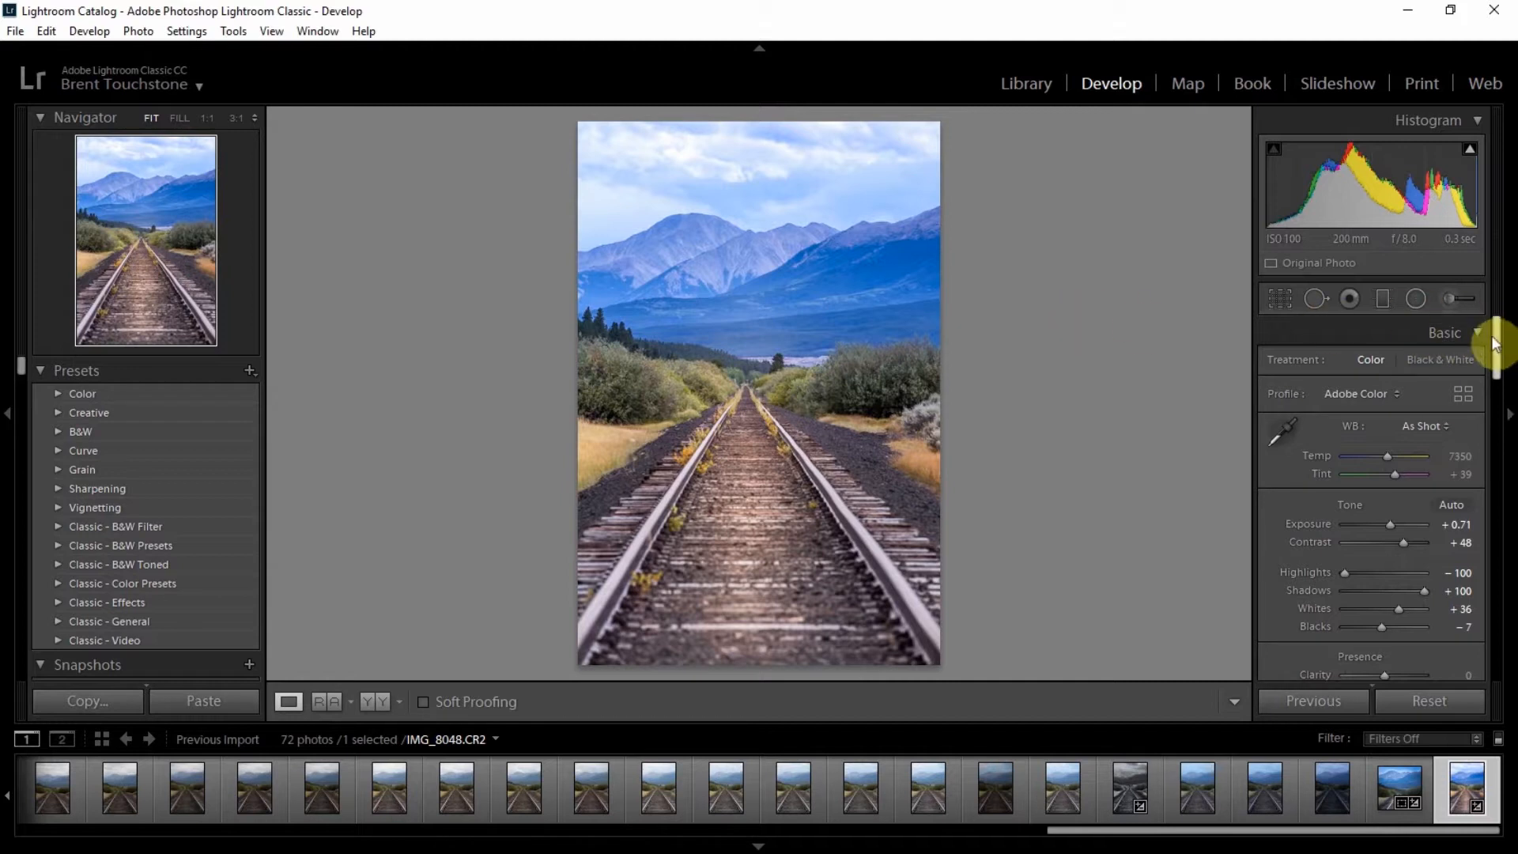
Step: Nudge the green saturation slightly in the HSL settings
left_click_drag(1495, 341, 1501, 420)
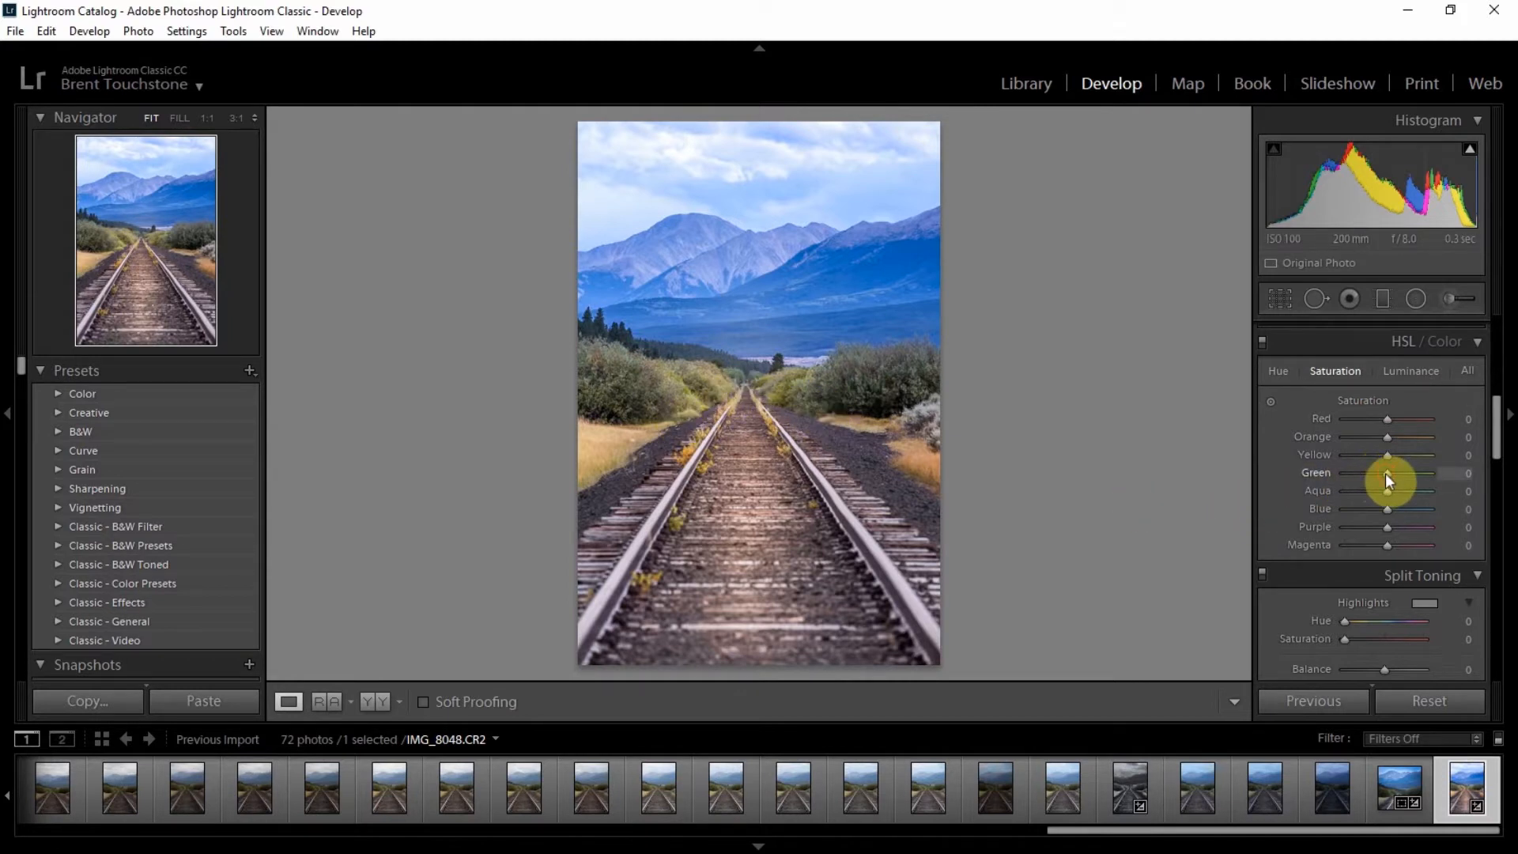
left_click_drag(1388, 478, 1392, 474)
Step: Split tone the photo with highlights hue 274, highlights saturation 4 and shadows saturation 14
left_click_drag(1496, 403, 1500, 449)
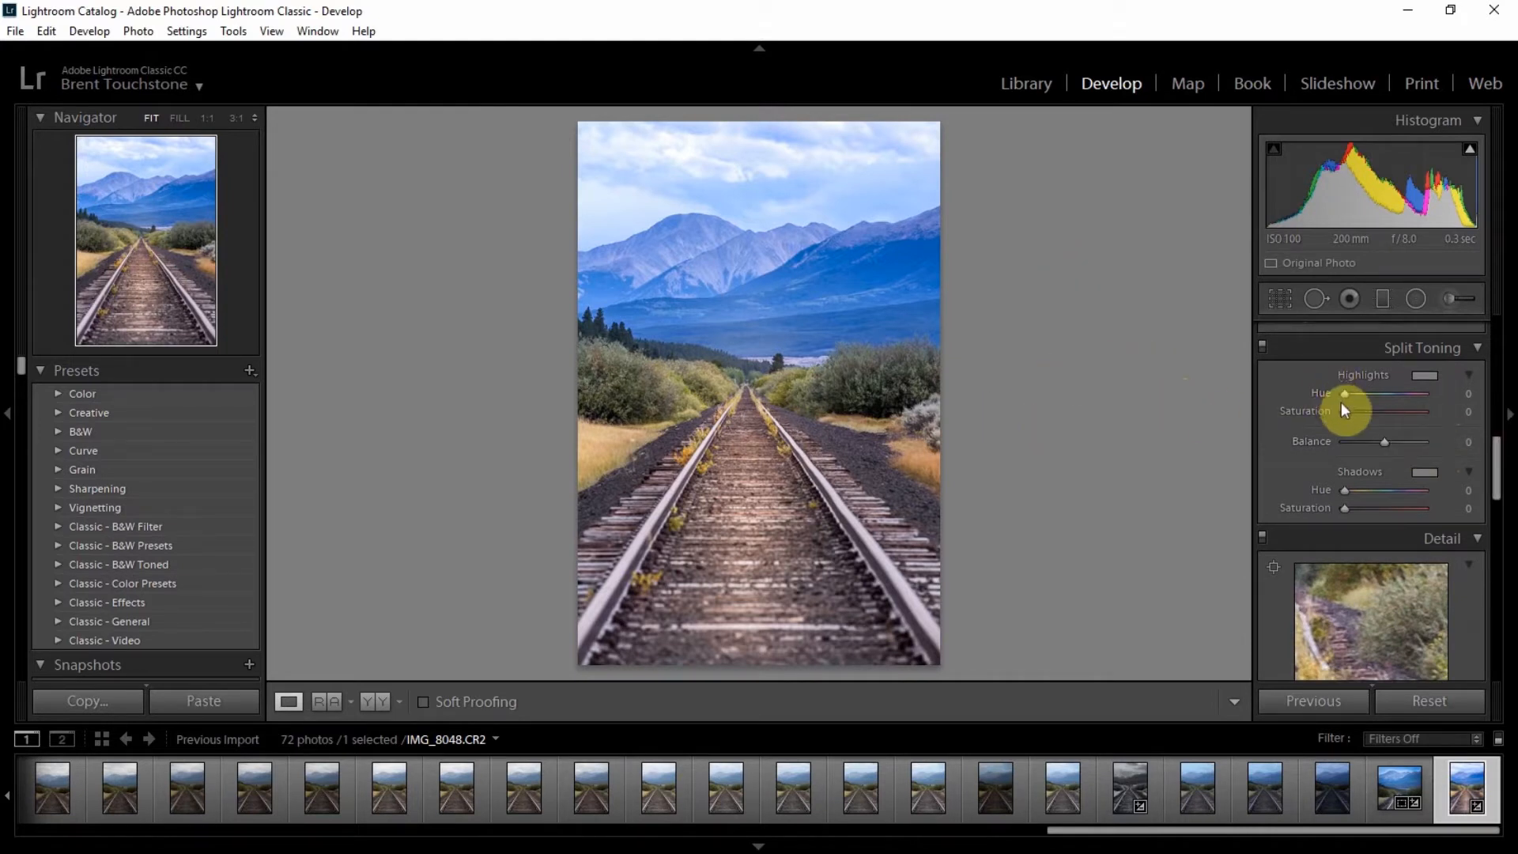
mouse_move(1346, 411)
left_mouse_down()
mouse_move(1359, 410)
mouse_move(1348, 393)
mouse_move(1415, 396)
mouse_move(1347, 411)
left_mouse_up()
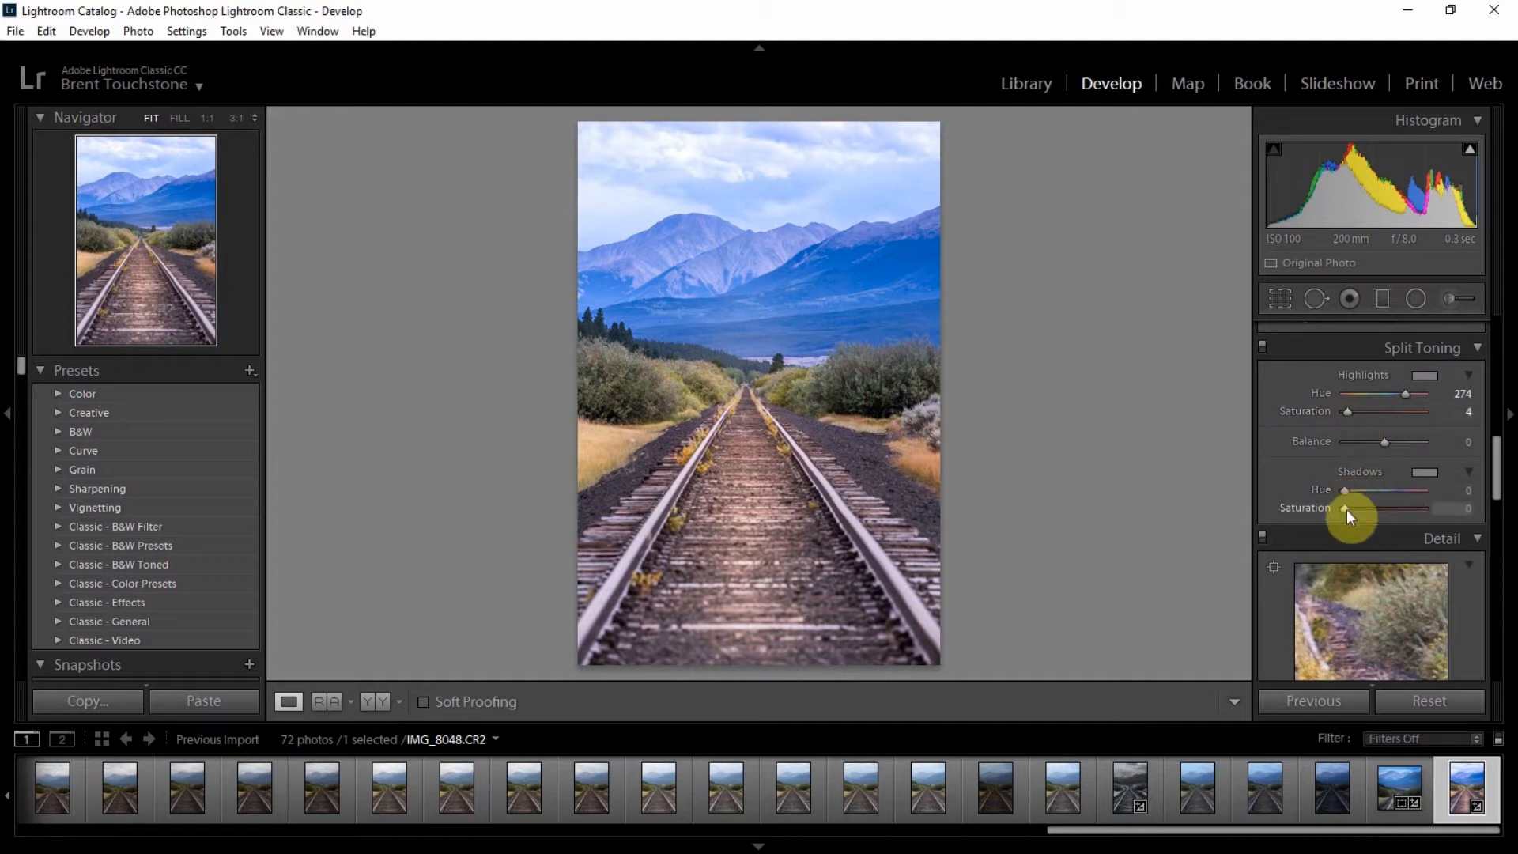
left_click_drag(1346, 510, 1358, 509)
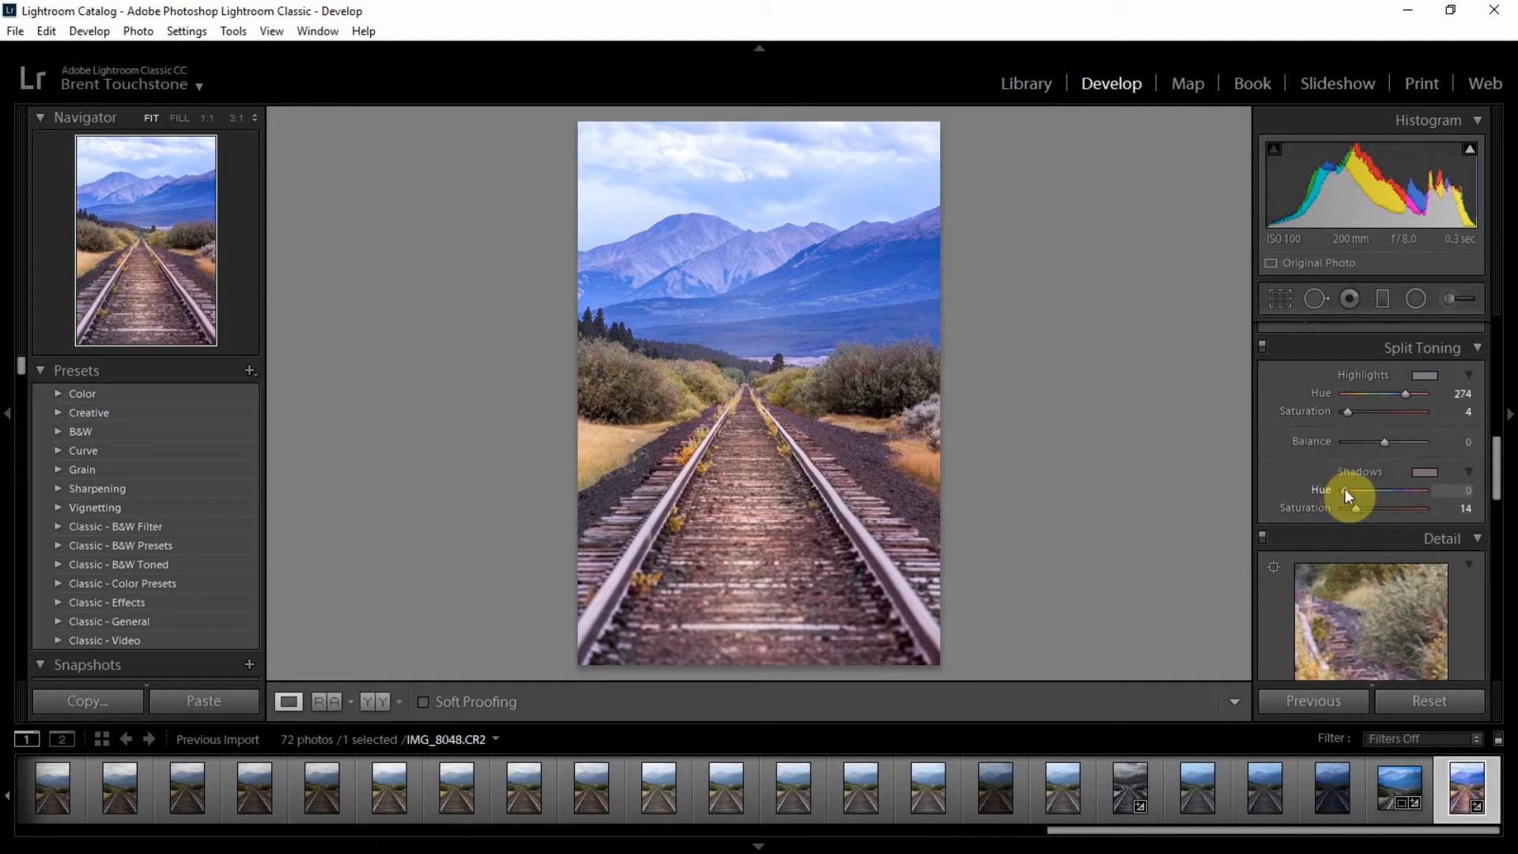
Step: Set the split-toning shadows hue to 13
mouse_move(1344, 486)
left_mouse_down()
mouse_move(1358, 491)
mouse_move(1344, 491)
mouse_move(1349, 509)
left_mouse_up()
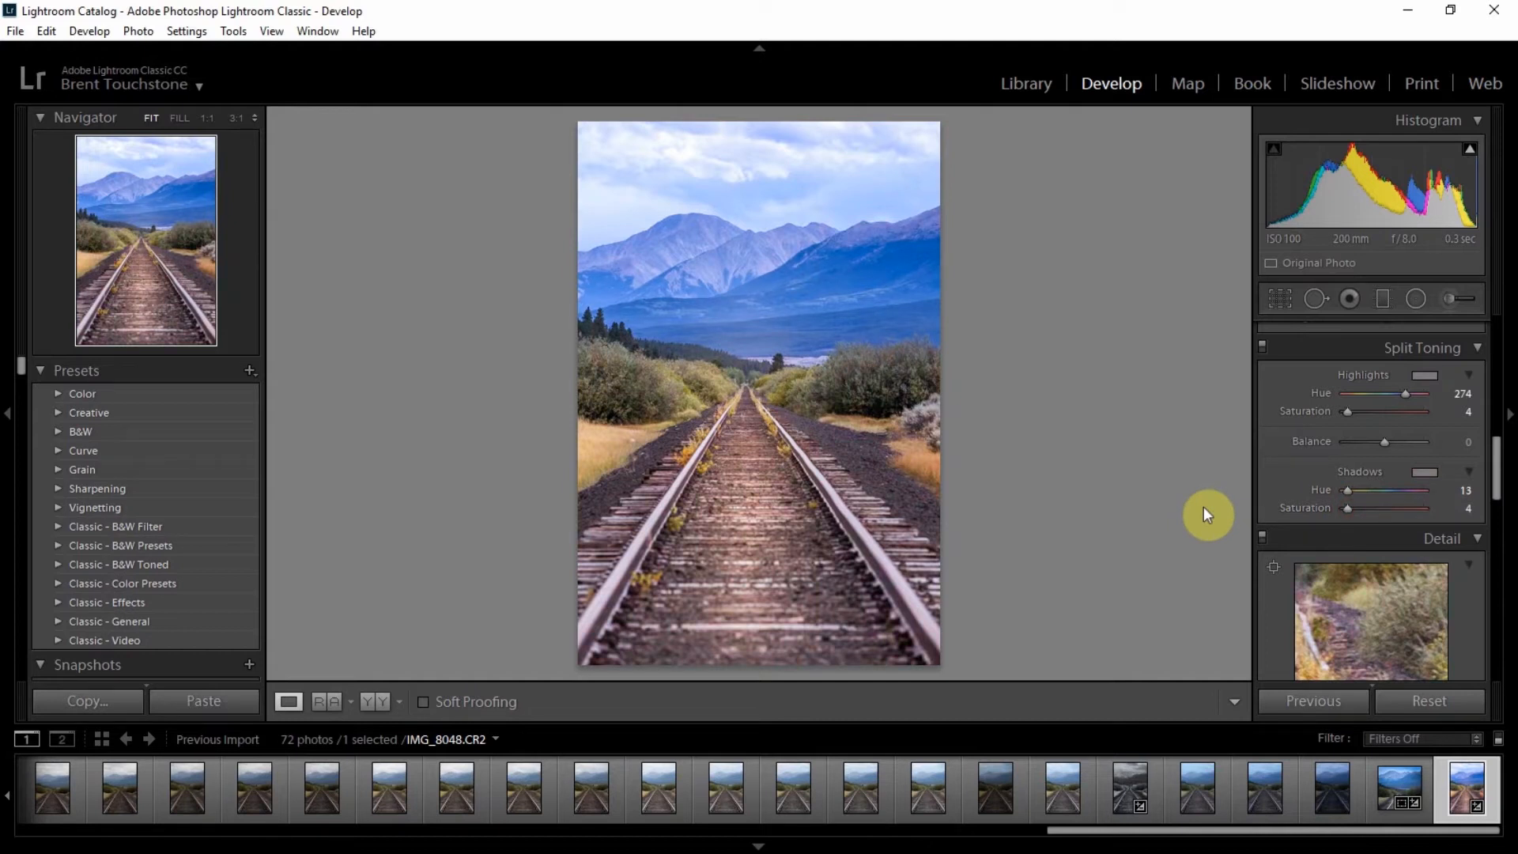
Step: Select the radial filter centred on the tracks and lower its exposure to 0.09
left_click(1415, 298)
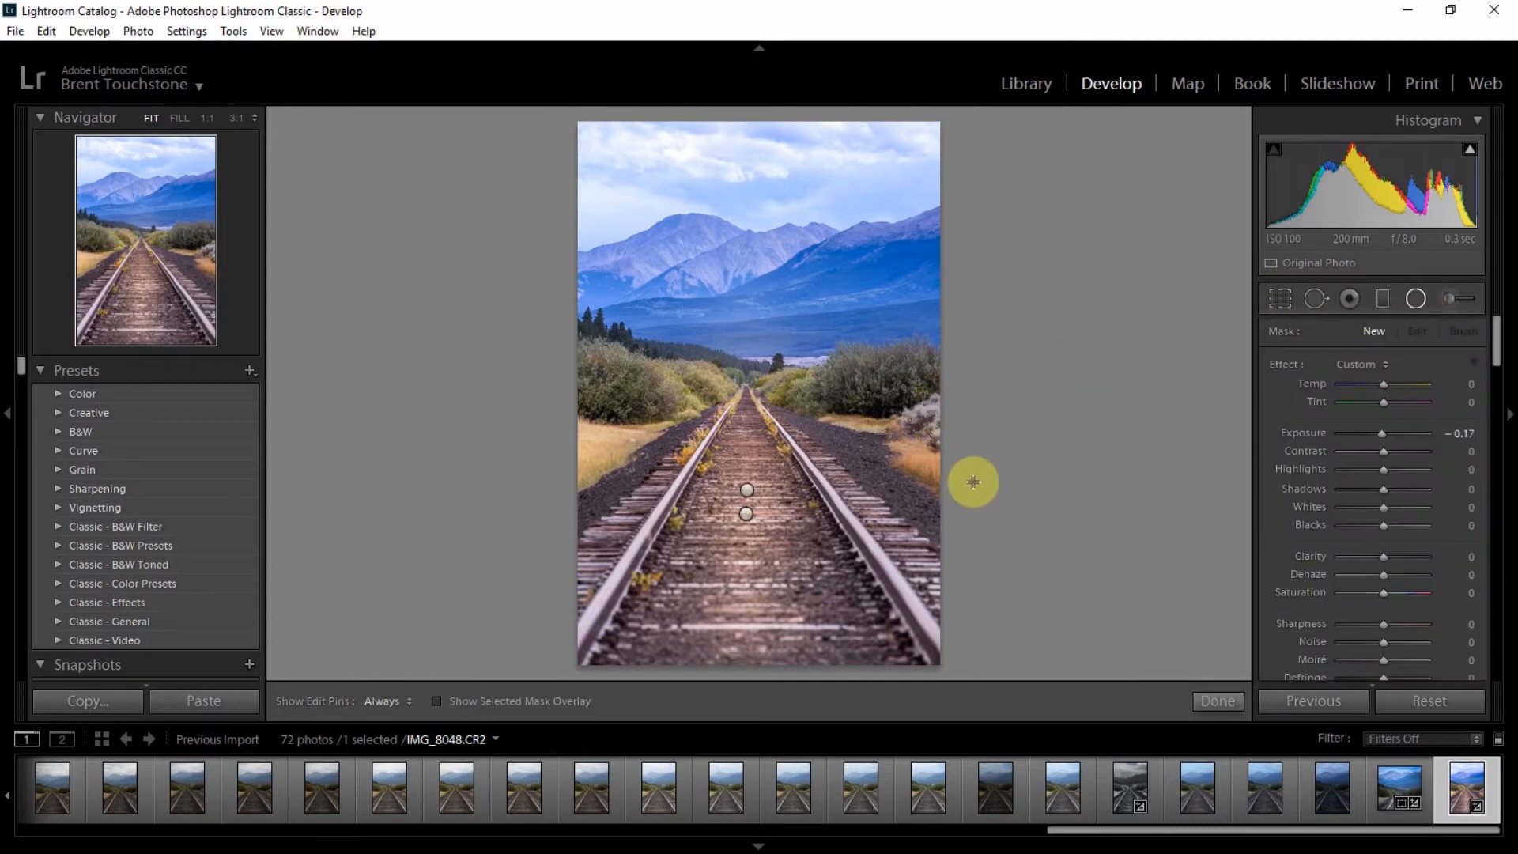
left_click(748, 490)
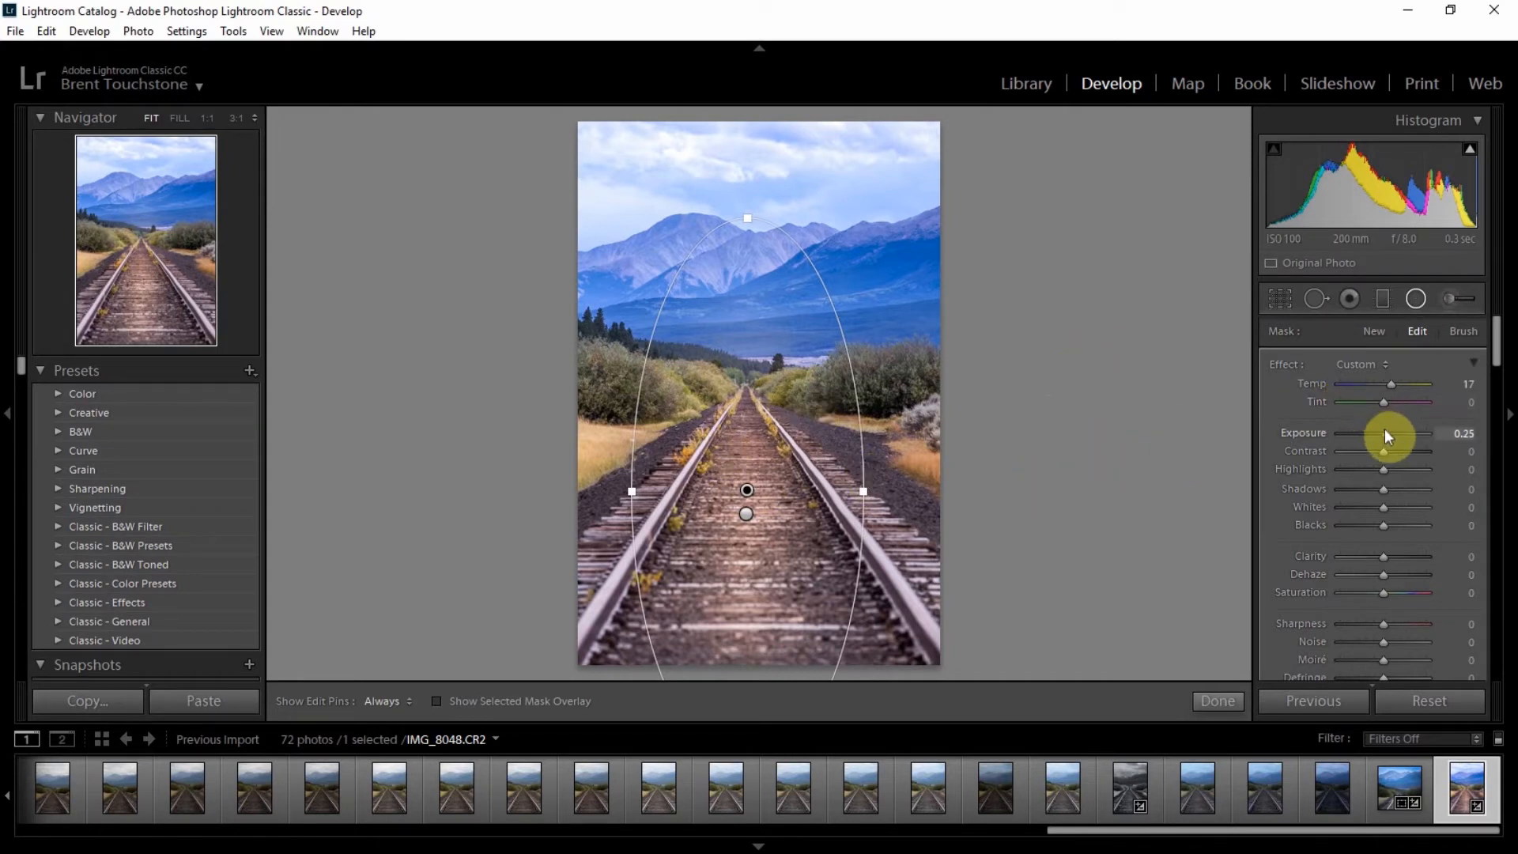
left_click_drag(1385, 430, 1384, 432)
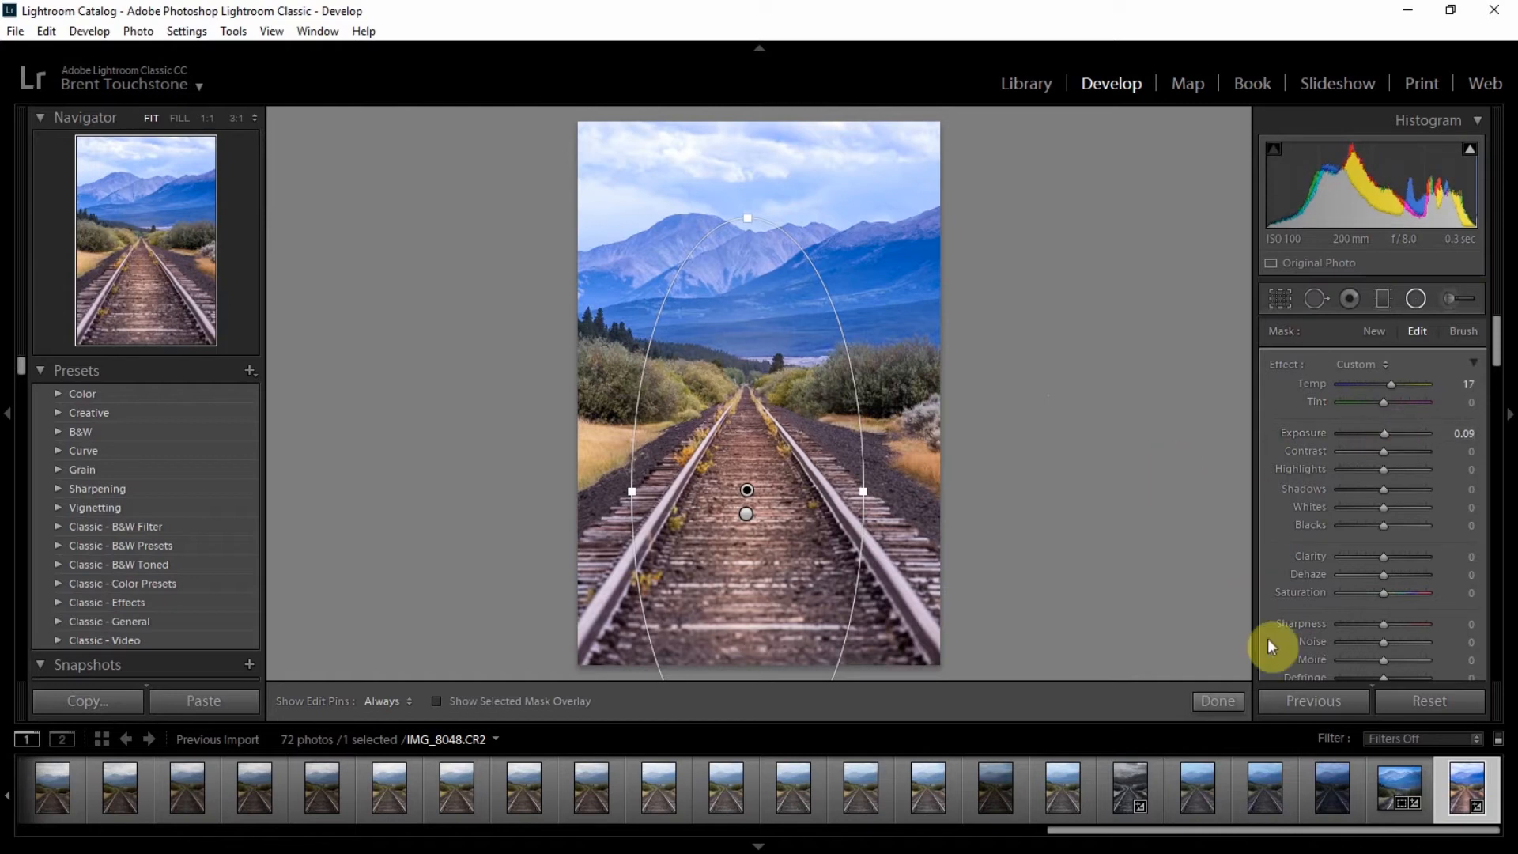
left_click(1218, 701)
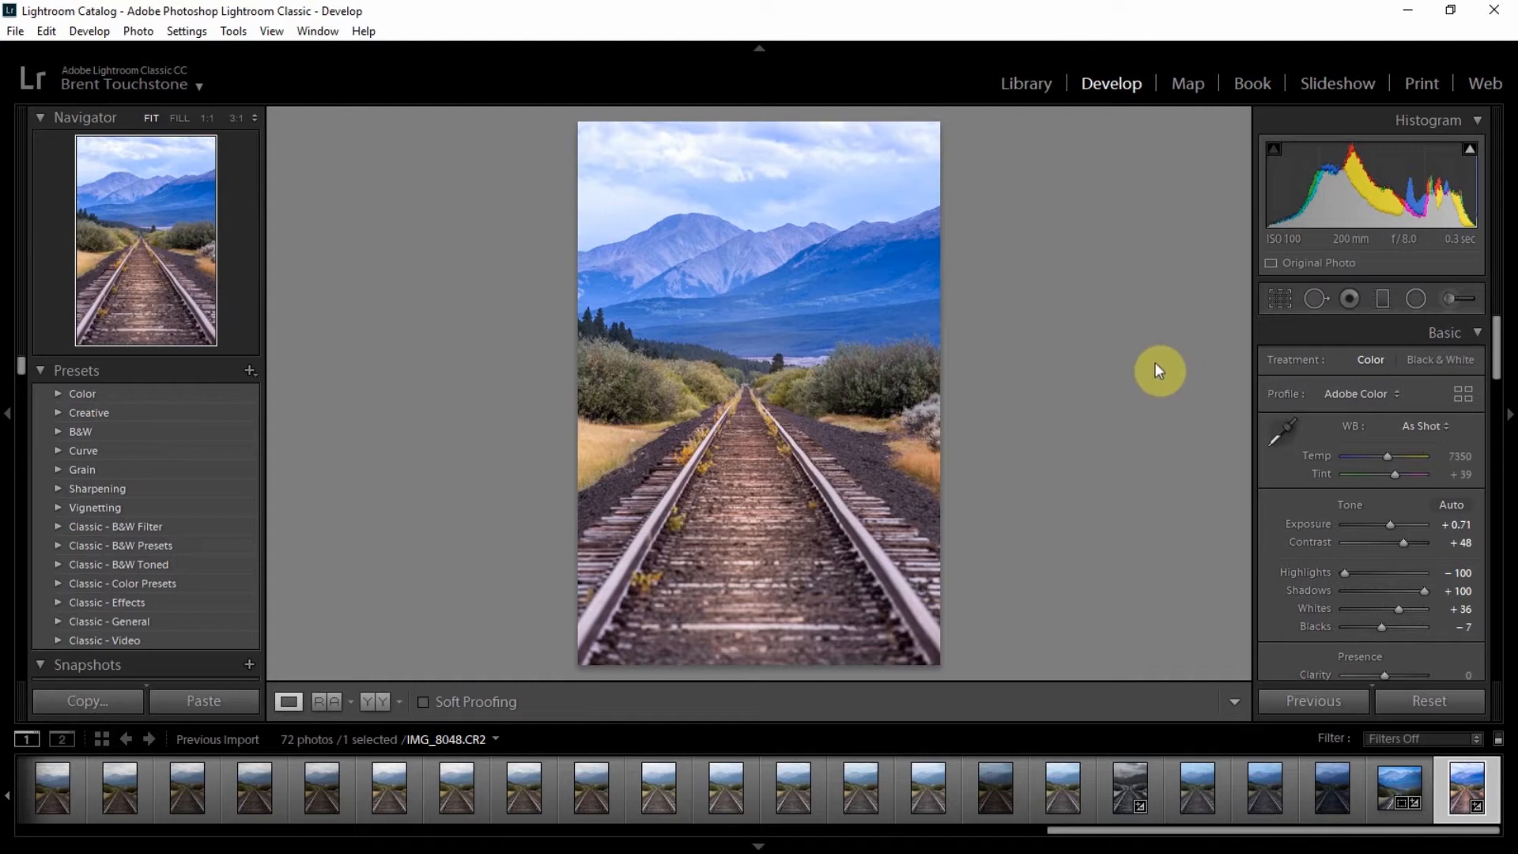
Step: Heal the white spot in the grass left of the tracks with a spot-removal brush of size 69, moving its source lower
left_click(1312, 297)
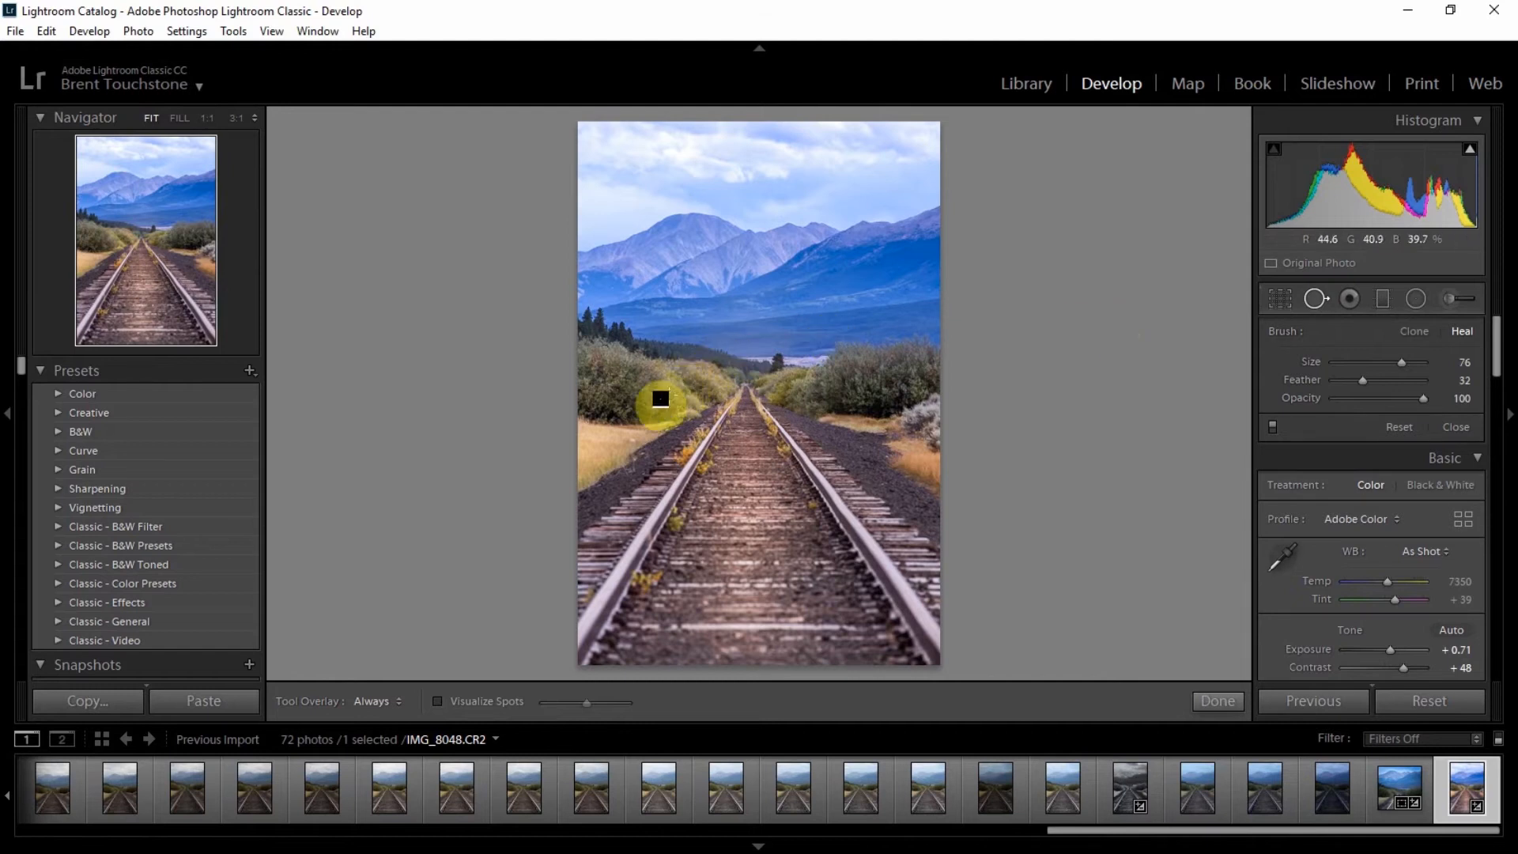
left_click(92, 259)
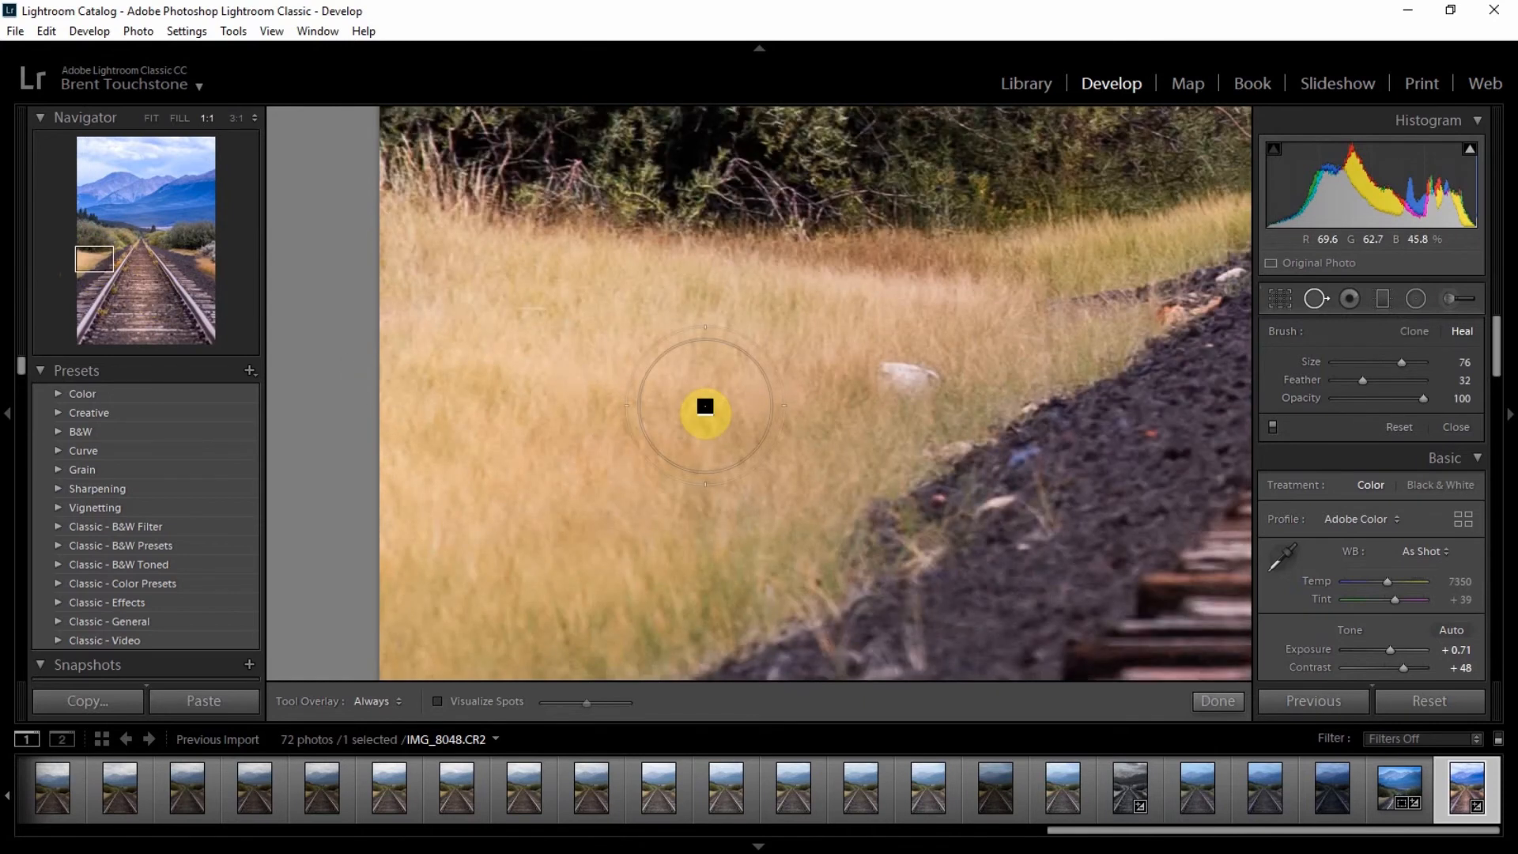
scroll(704, 406, "down", 5)
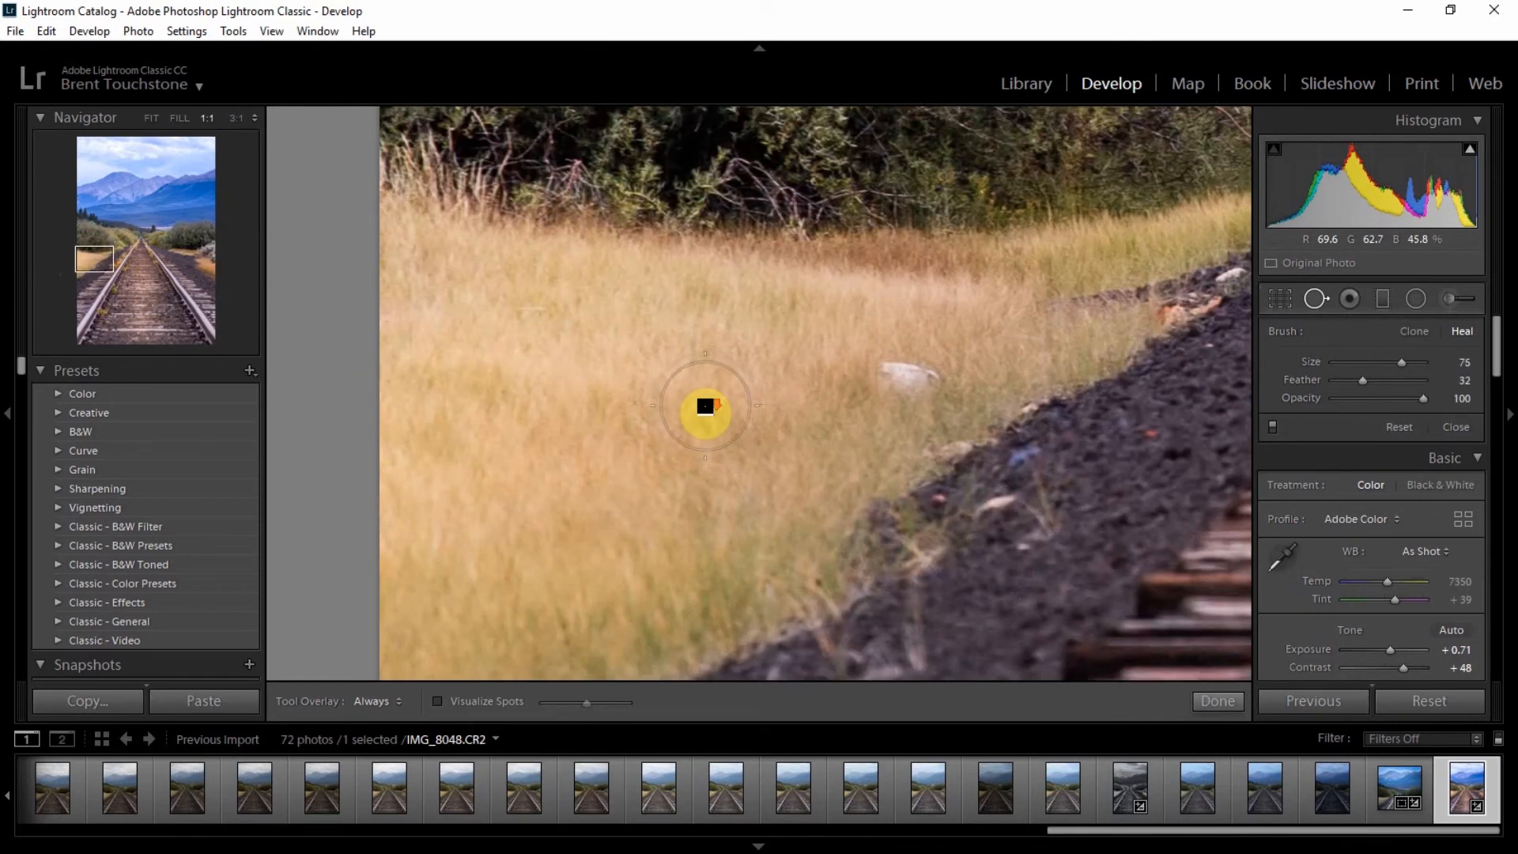
scroll(704, 406, "down", 5)
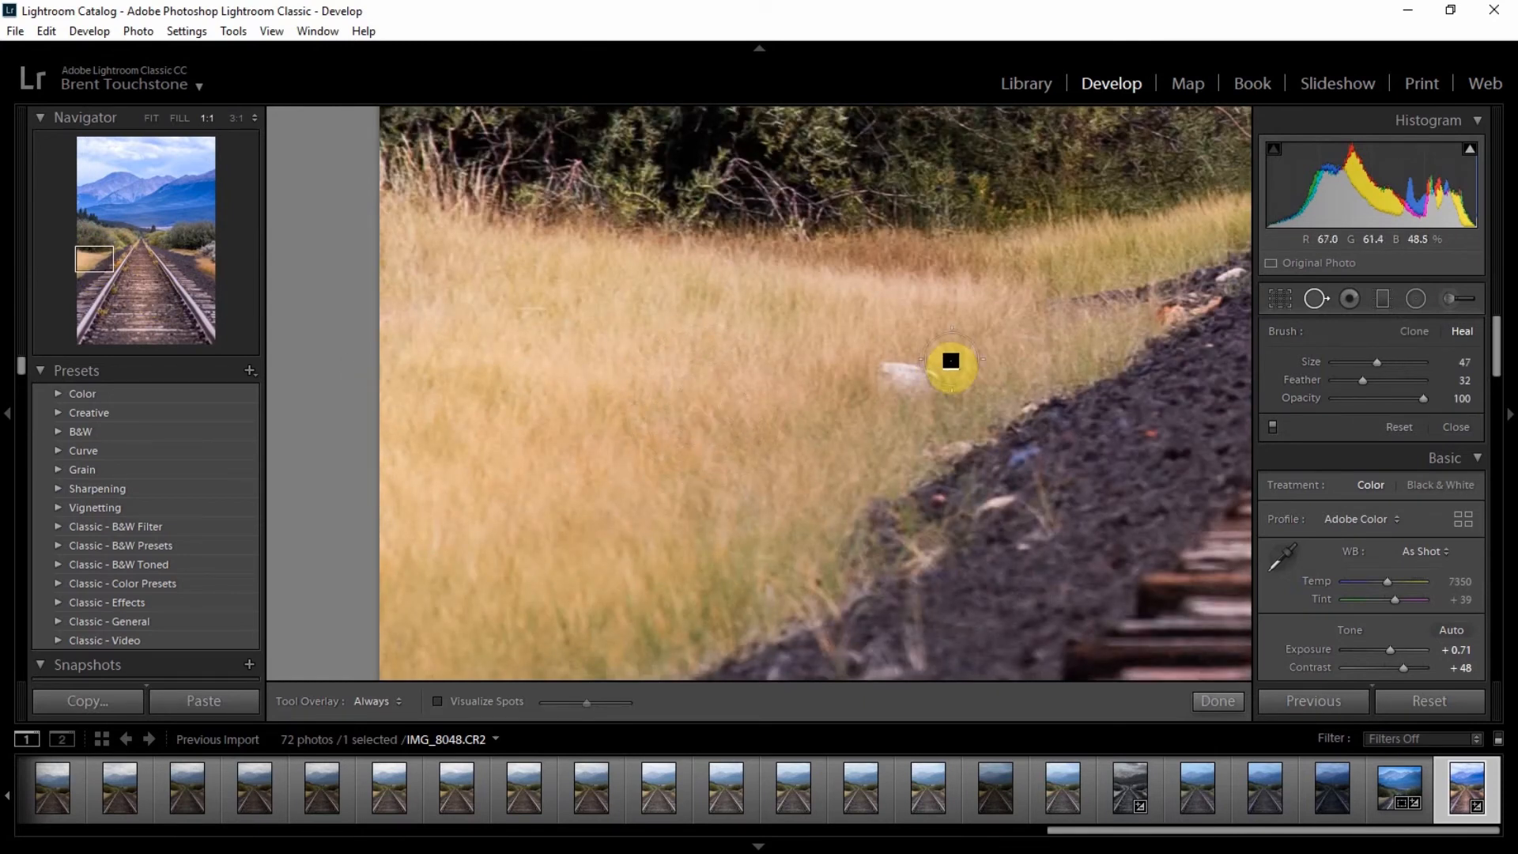
scroll(906, 381, "up", 7)
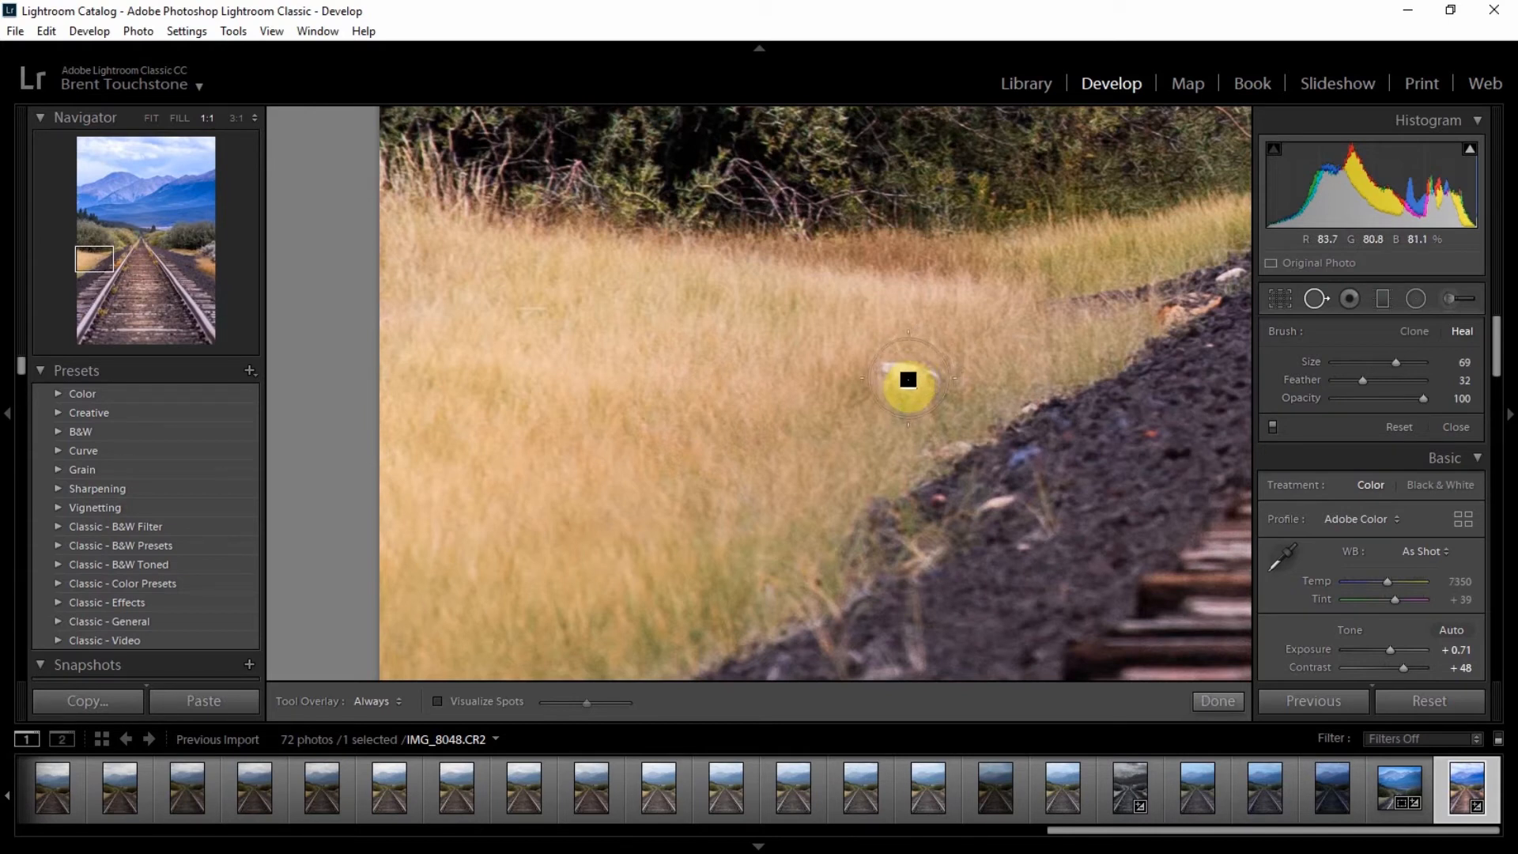
left_click(909, 383)
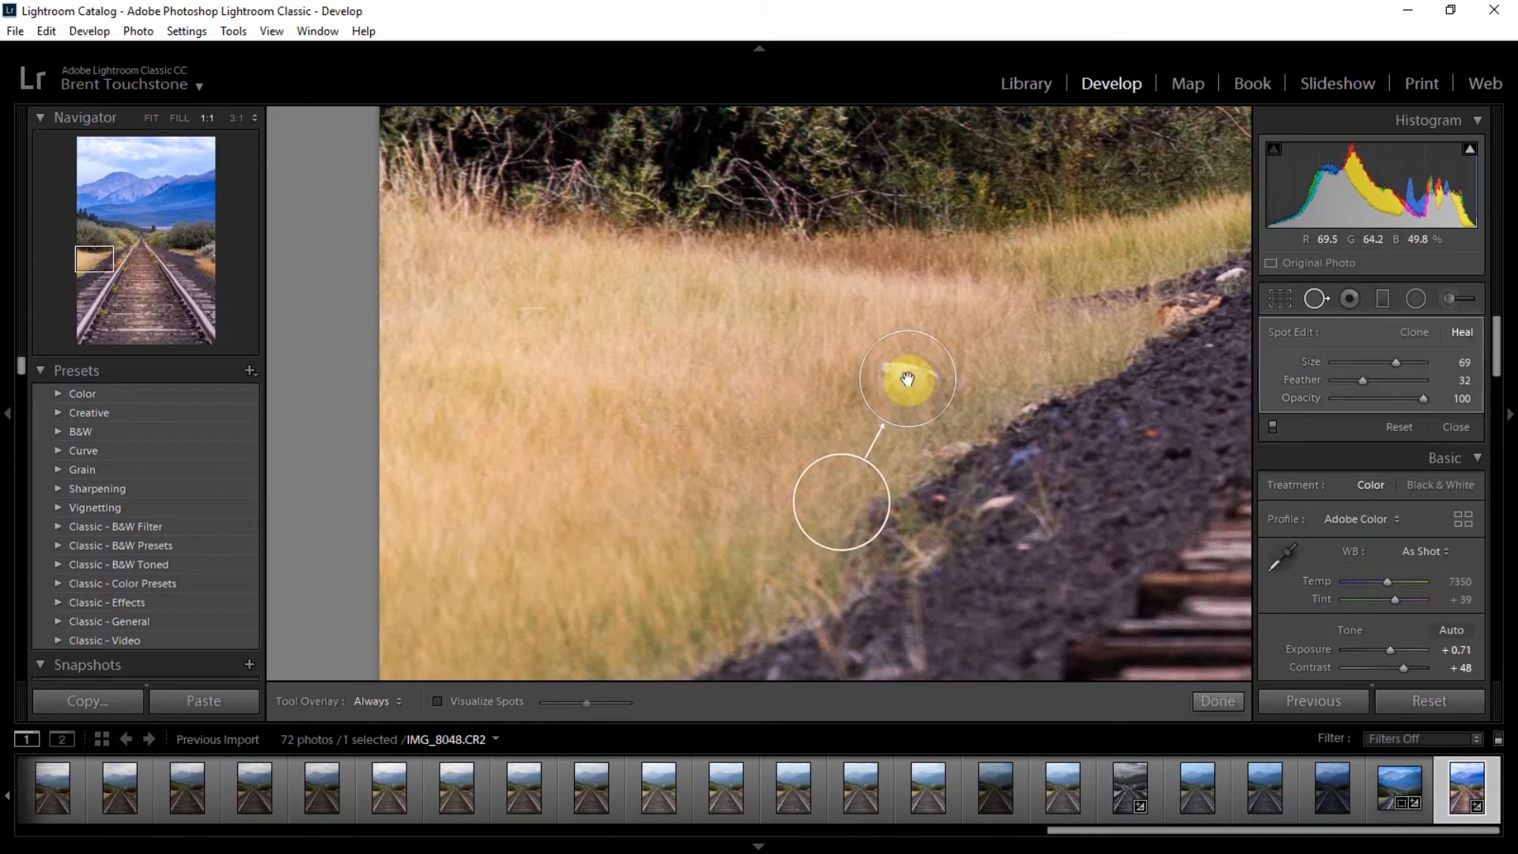
left_click_drag(845, 481, 824, 474)
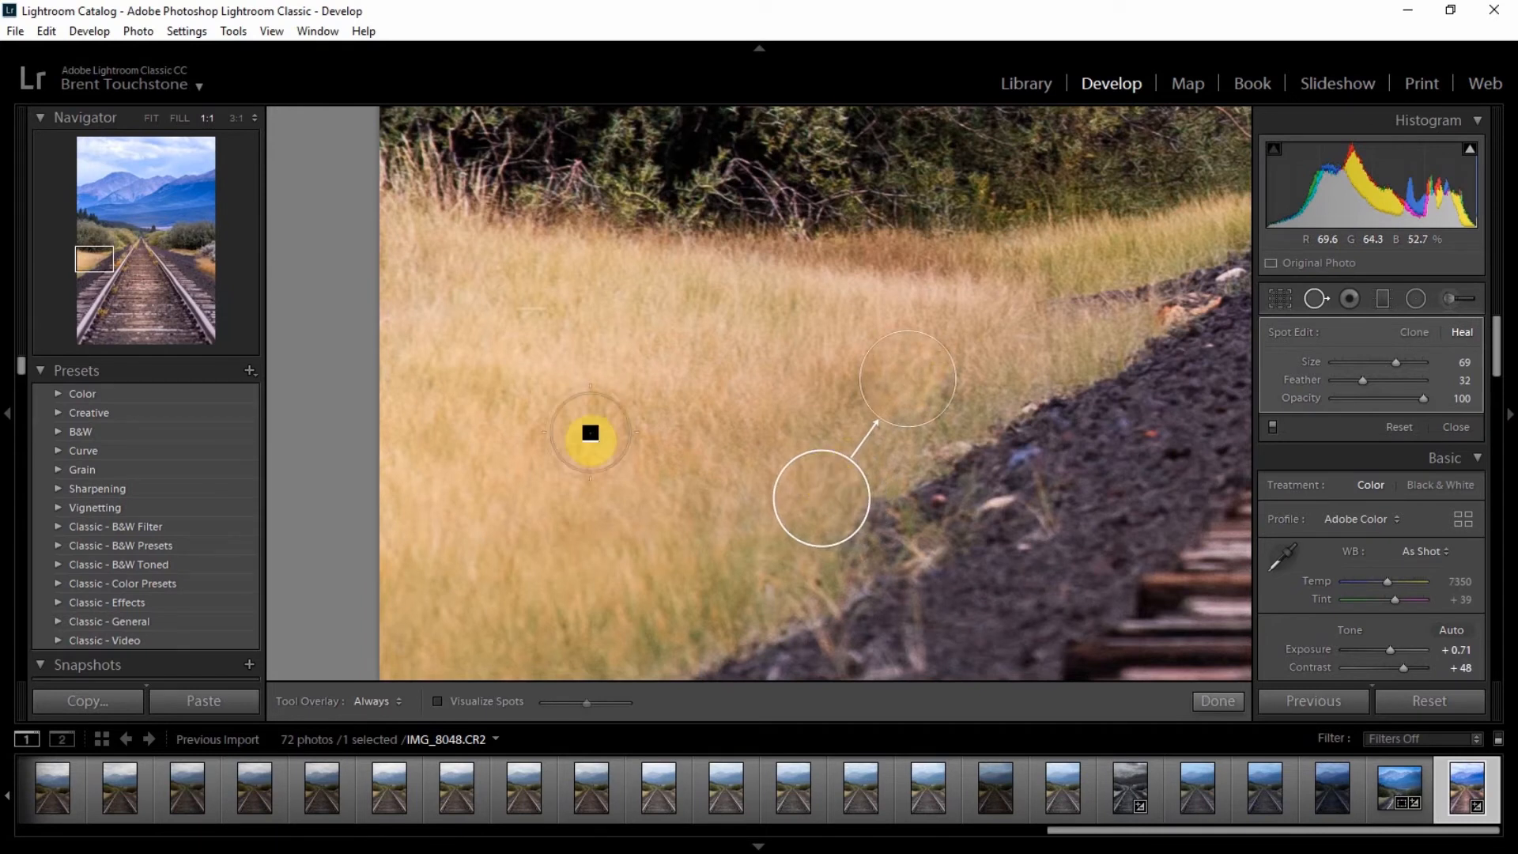
Step: Heal a spot in the distant pale gravel area behind the tree, sampling from the right
left_click(102, 266)
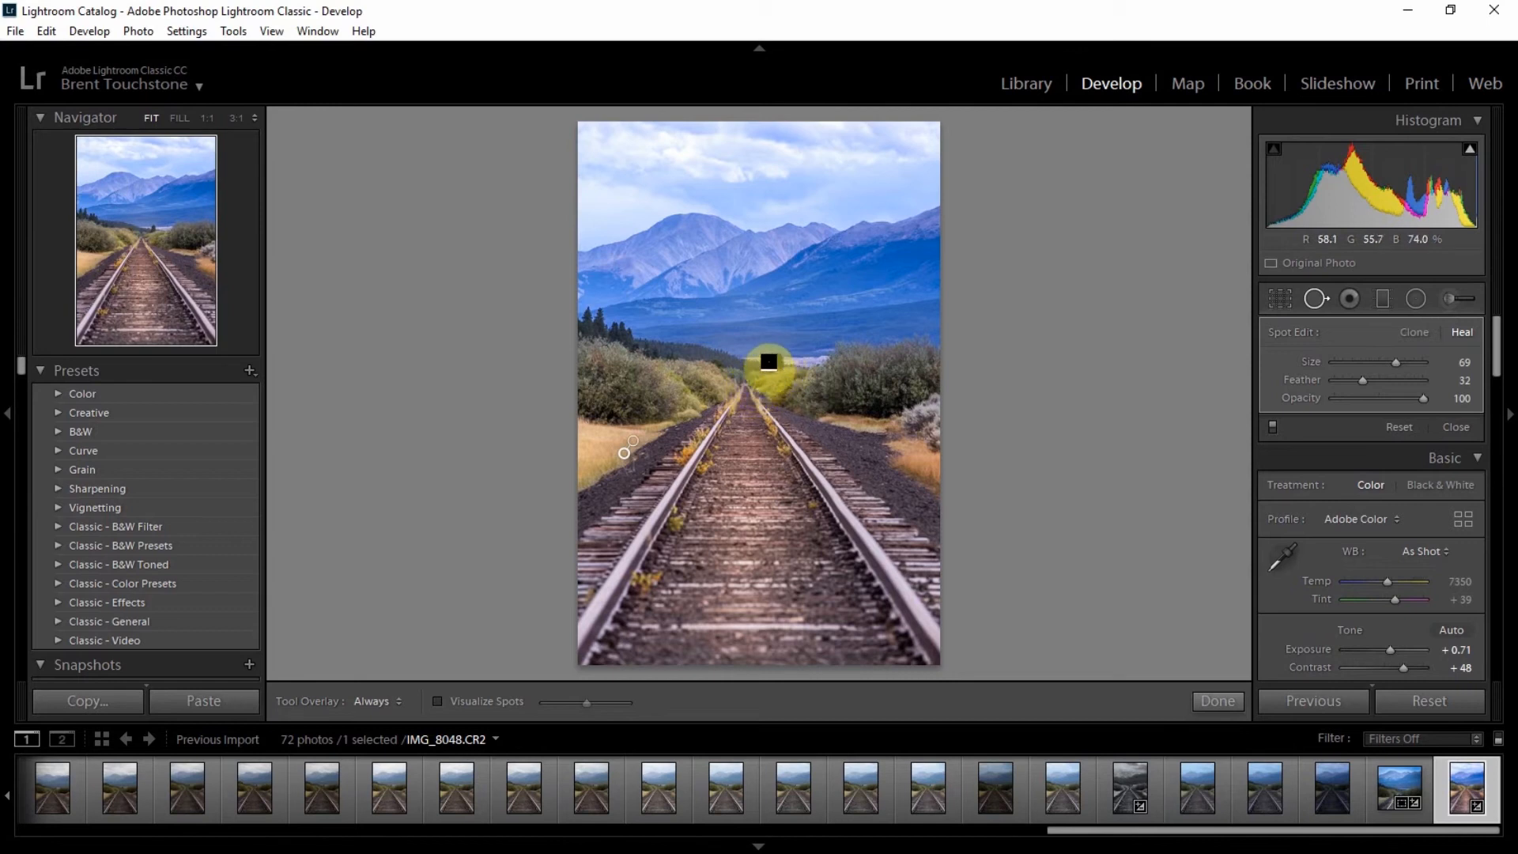
left_click(152, 229)
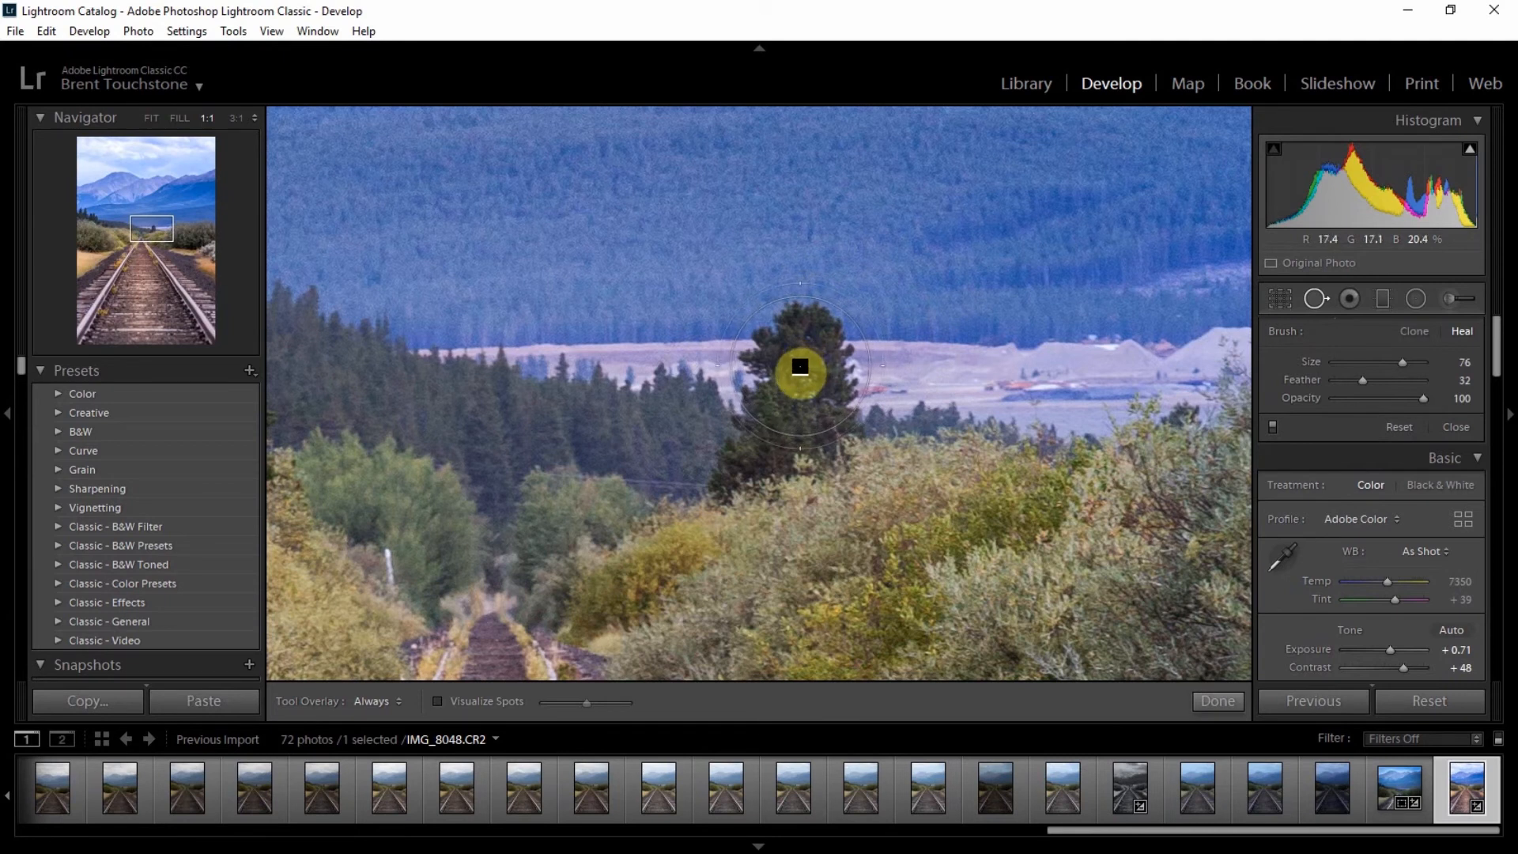
left_click(800, 369)
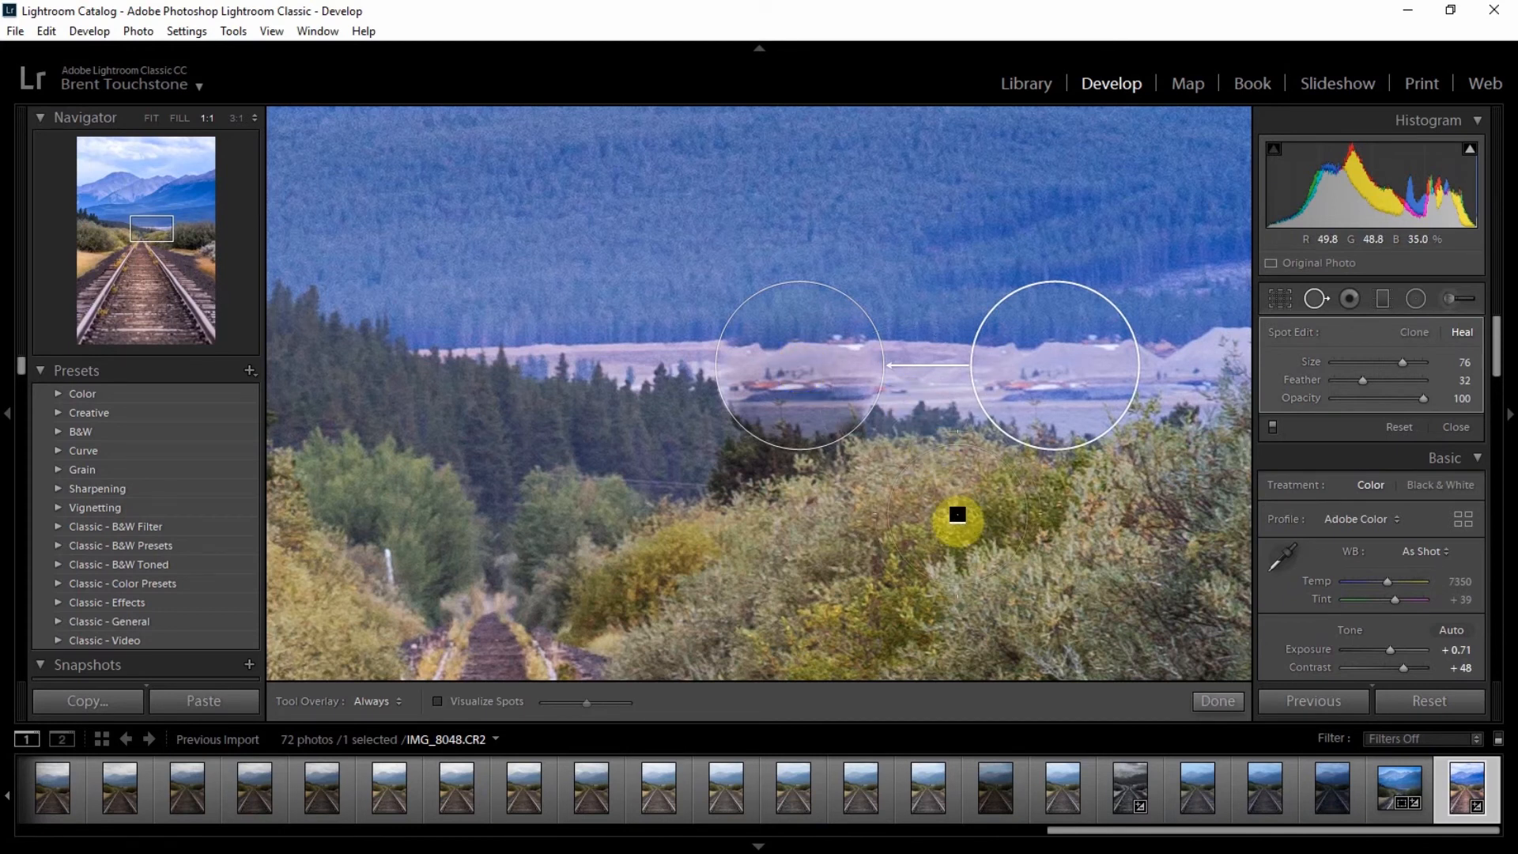
left_click(1211, 700)
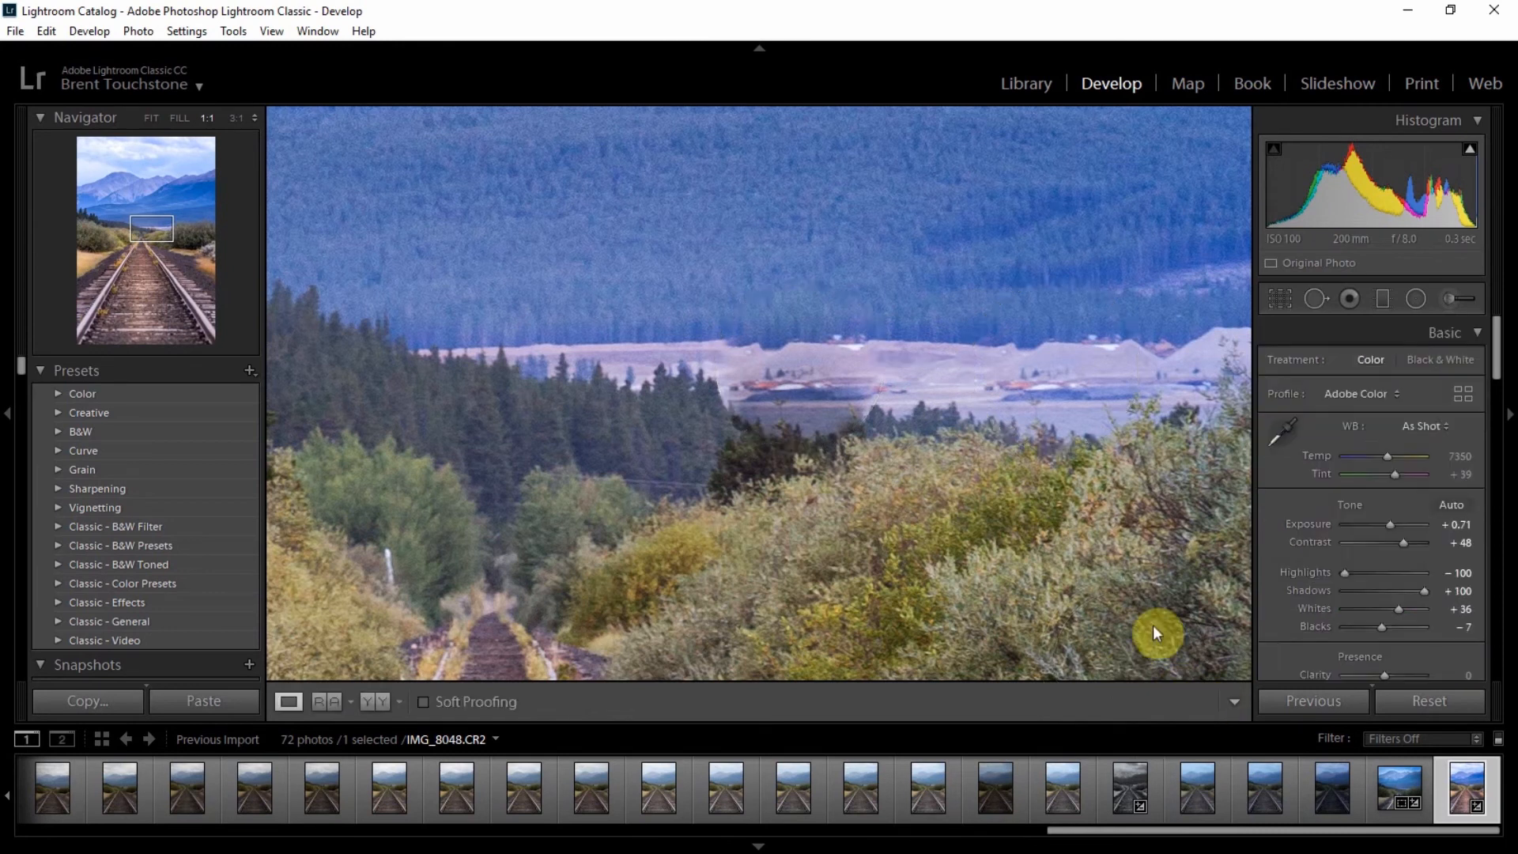
left_click(1038, 513)
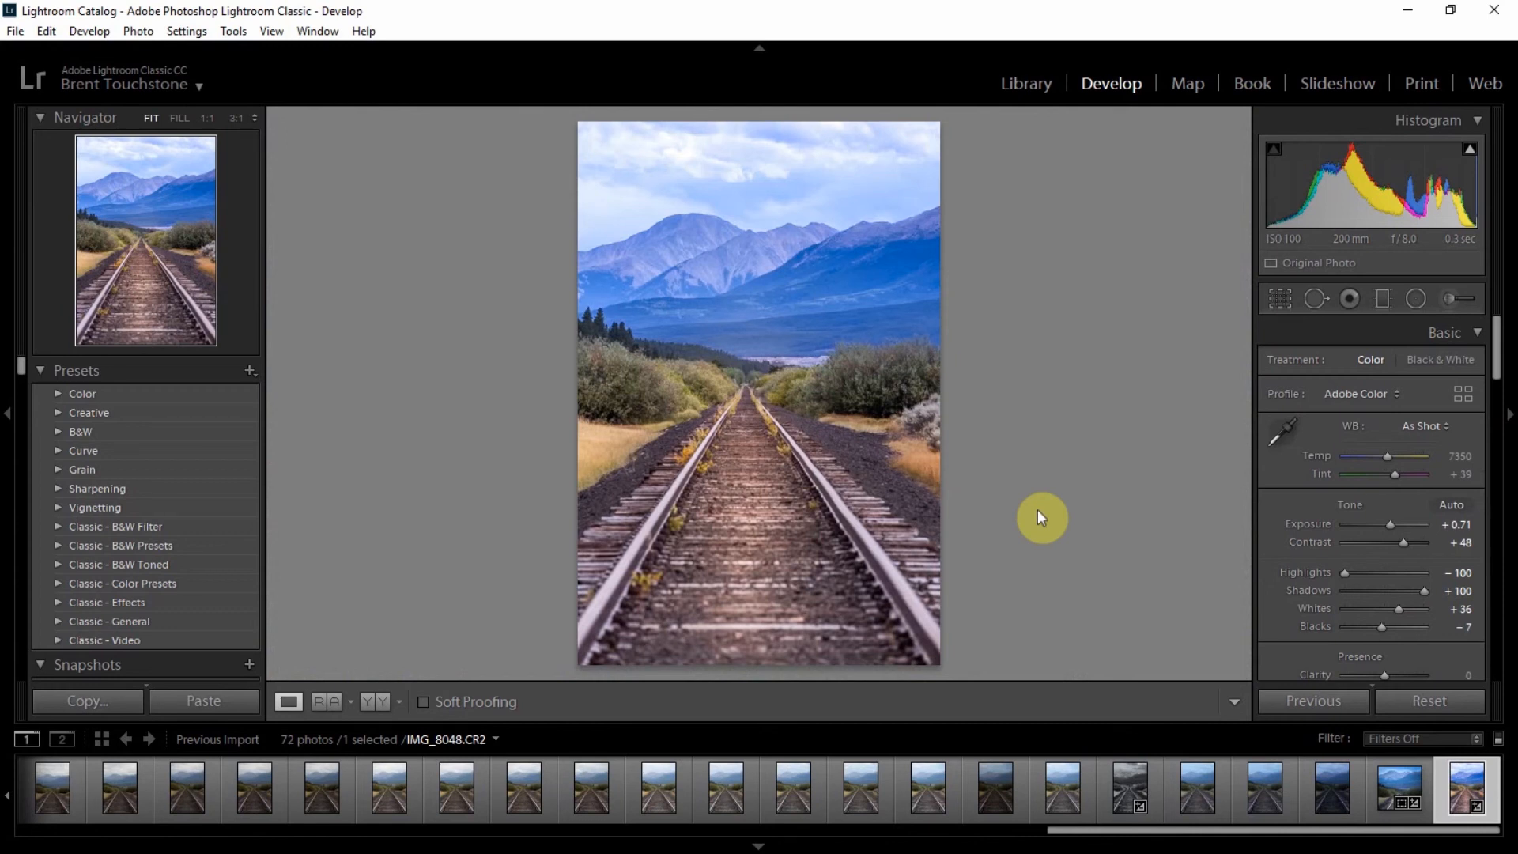
Step: Compare the before and after versions side by side with panels hidden and lights dimmed
left_click(384, 700)
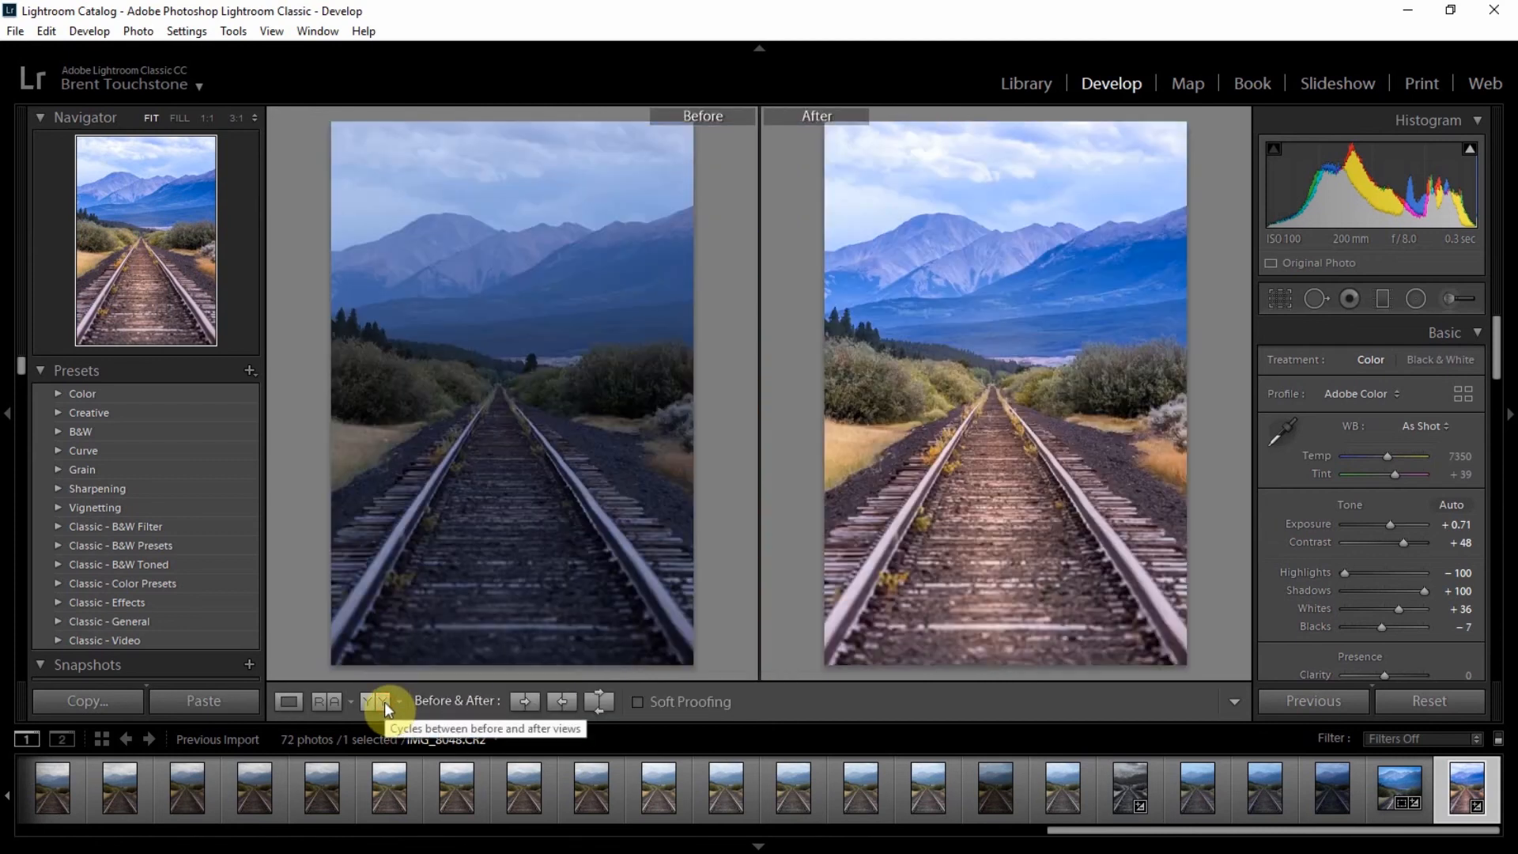
key("Tab")
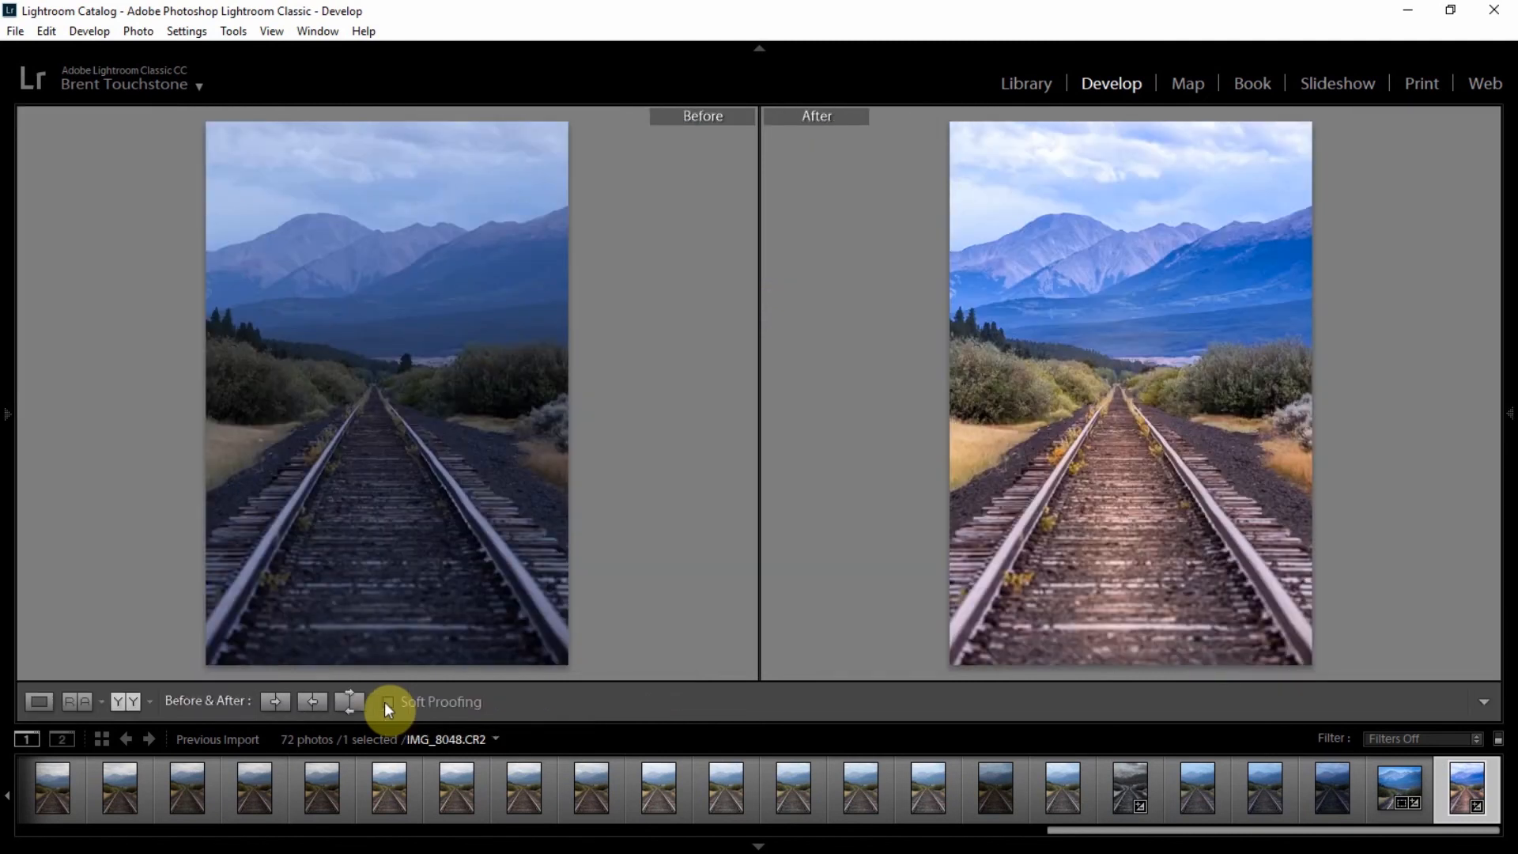
key("l")
key("l")
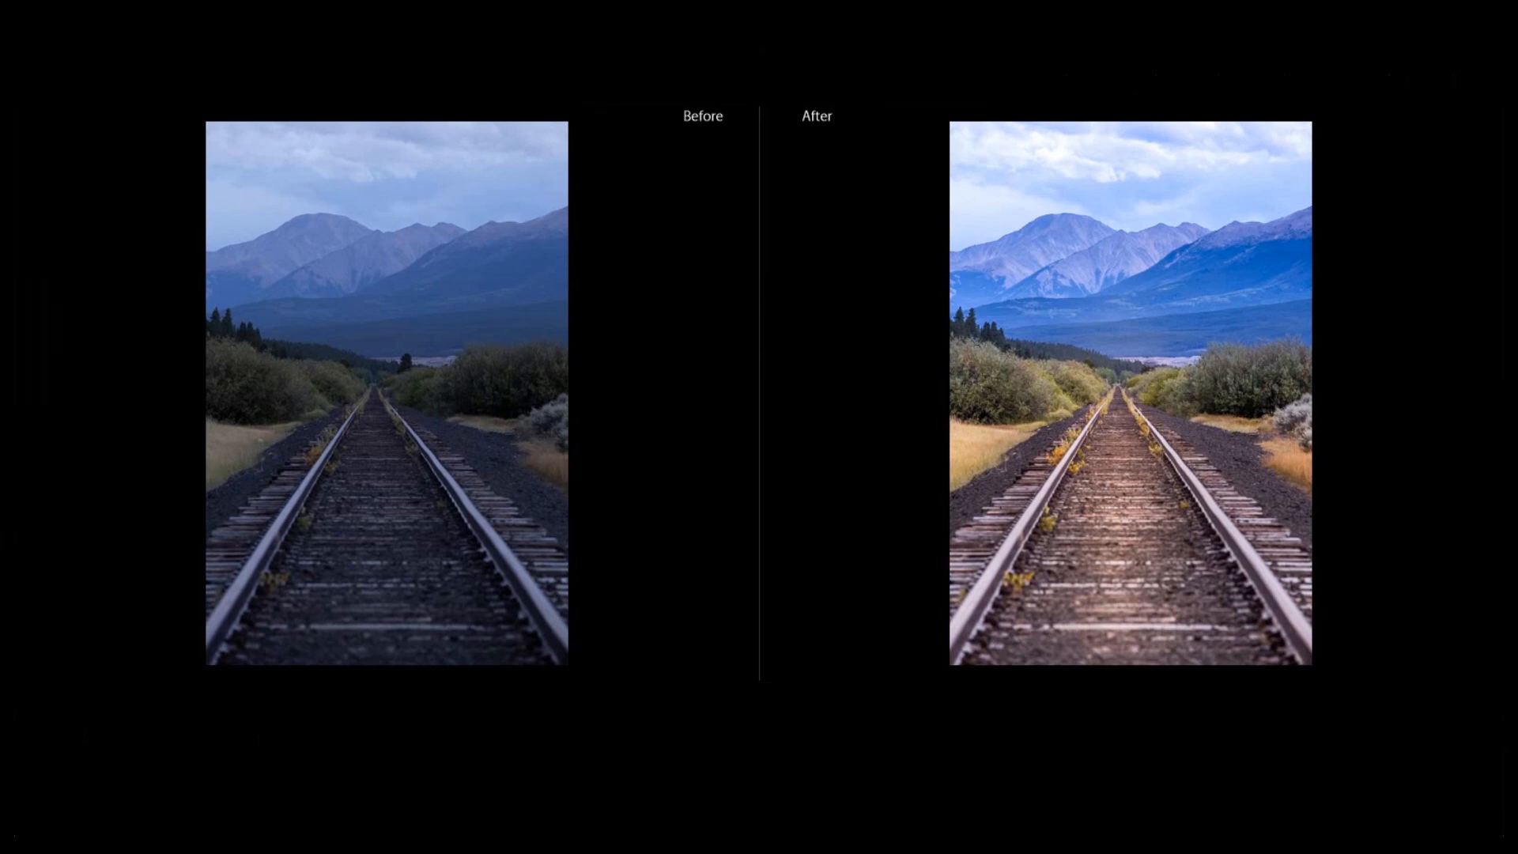